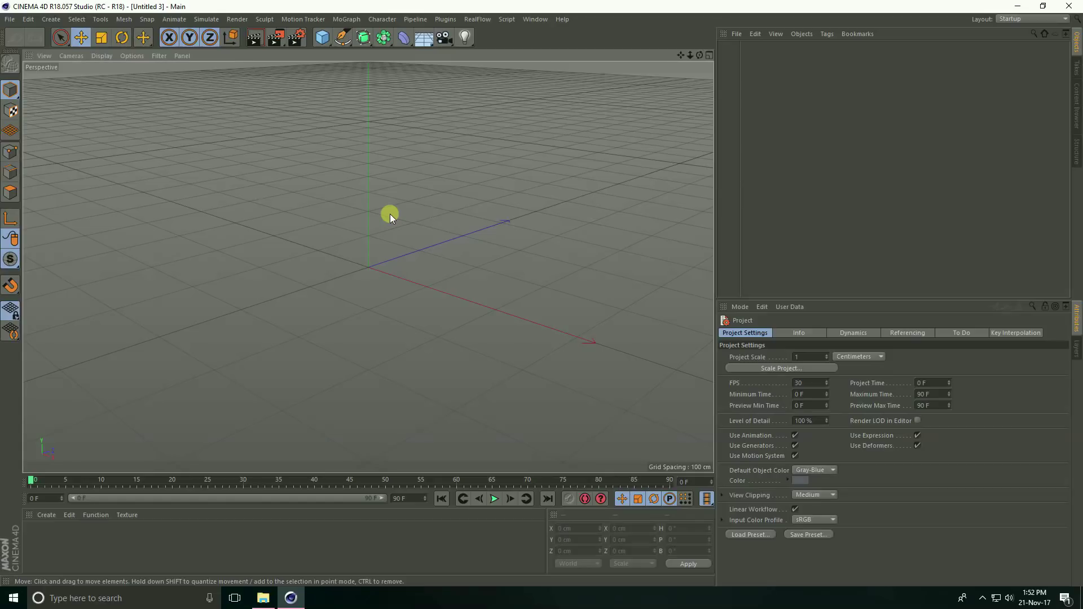
- Add a MoText object and change its text to 'S'
click(345, 19)
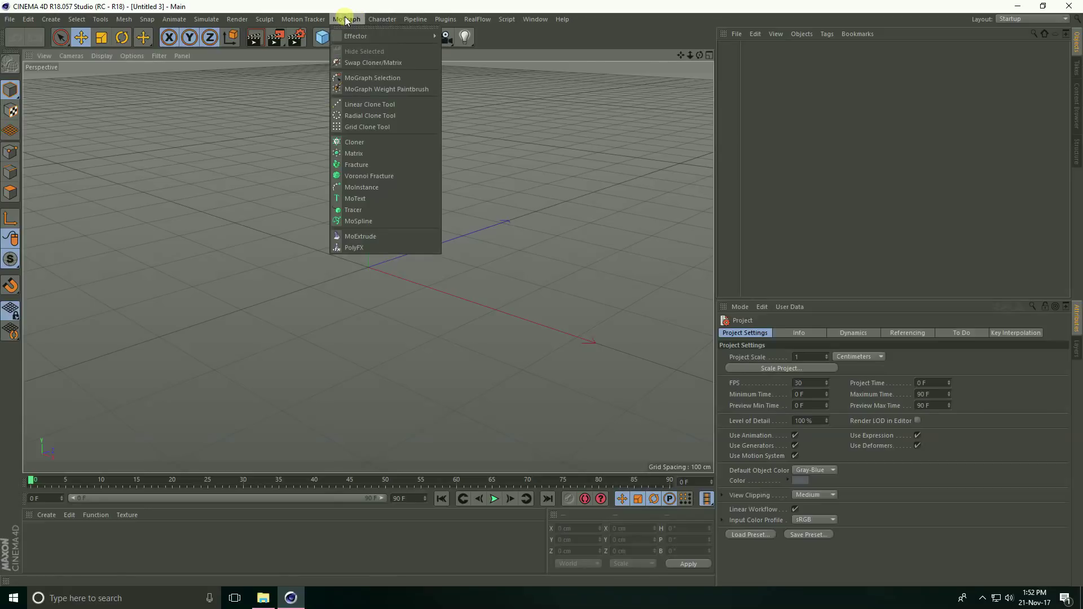
click(386, 198)
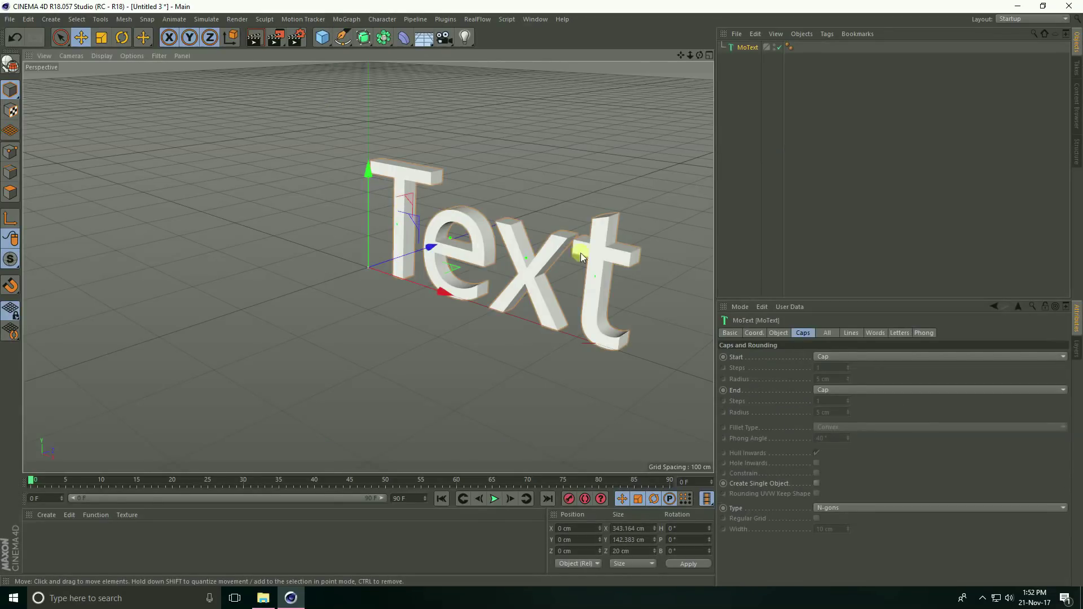
click(778, 333)
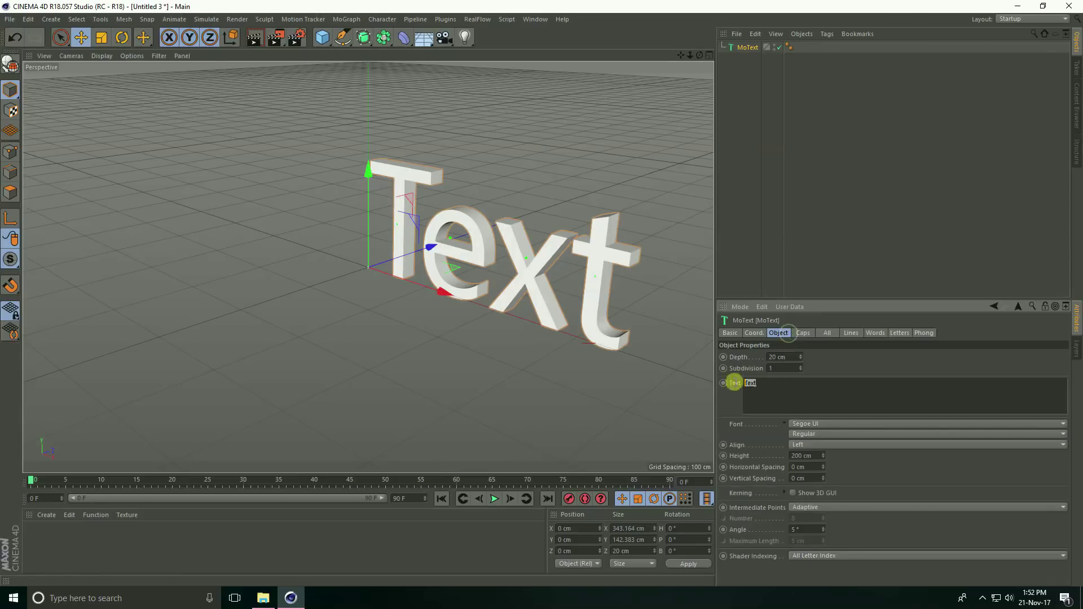
double_click(752, 383)
text(S)
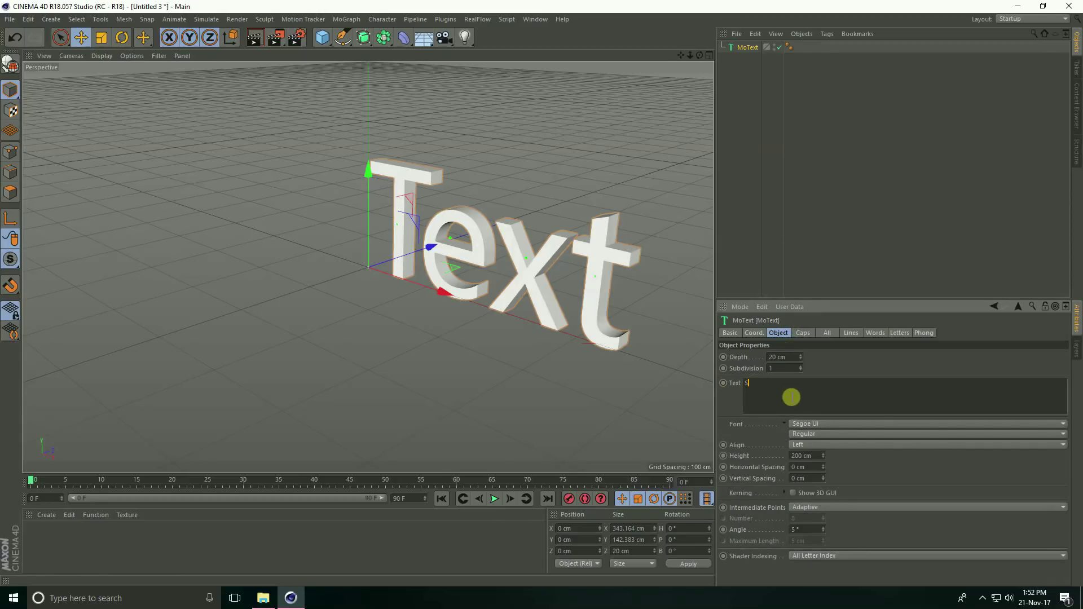
- Align the S to Middle, set its font to Arial Black and its depth to 50 cm
click(809, 446)
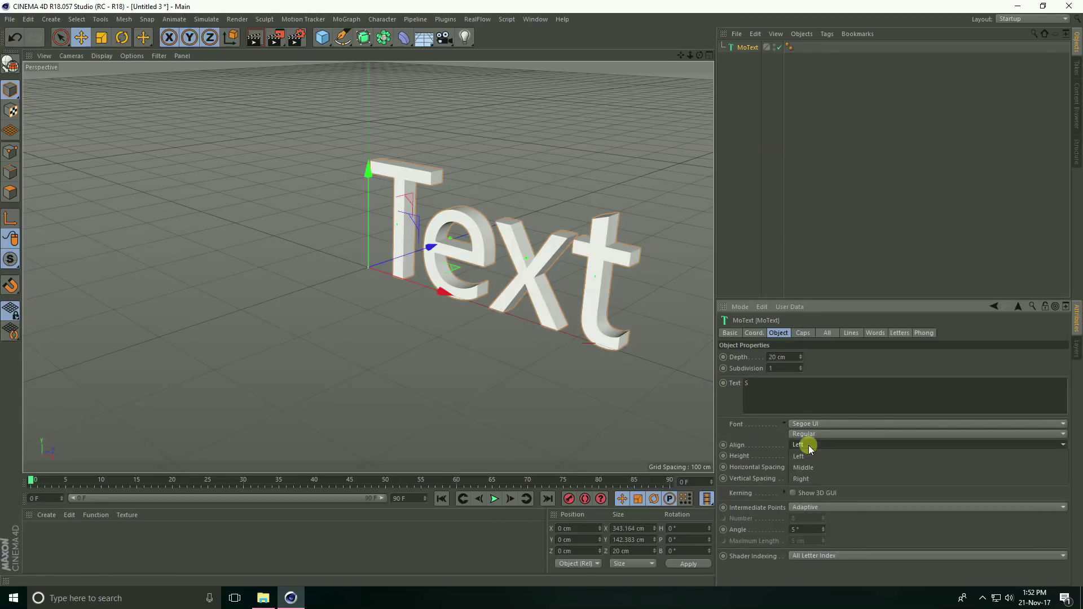
click(807, 467)
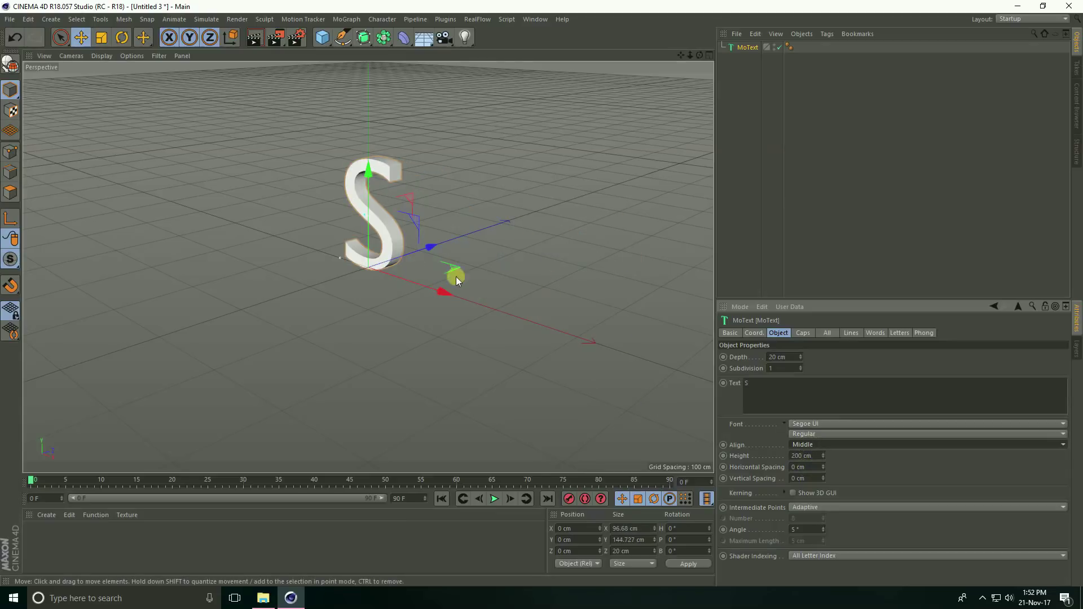
click(800, 425)
scroll(816, 383, up, 15)
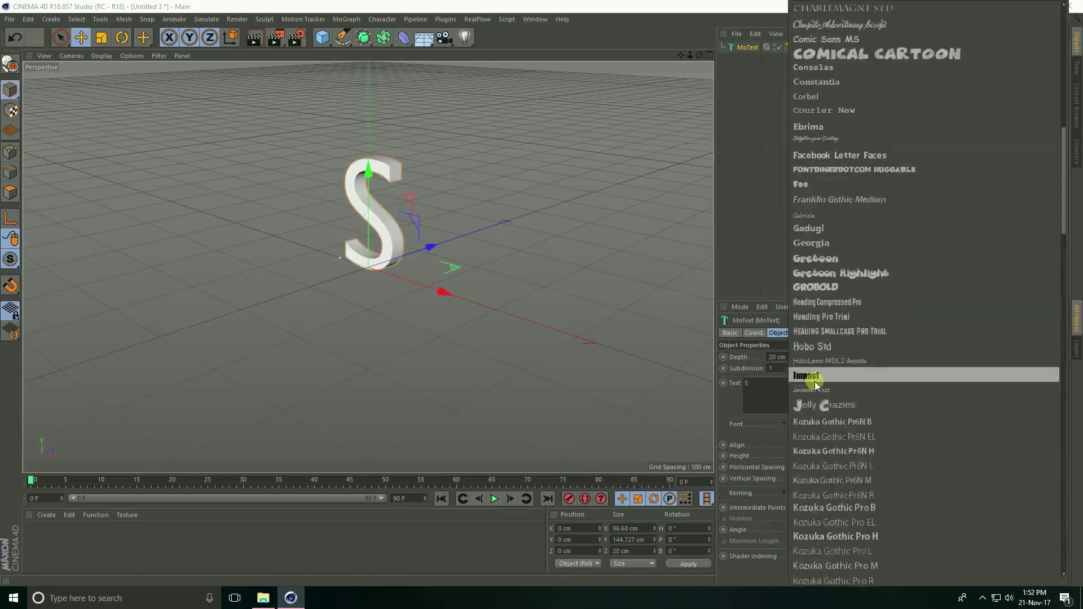
scroll(816, 383, up, 12)
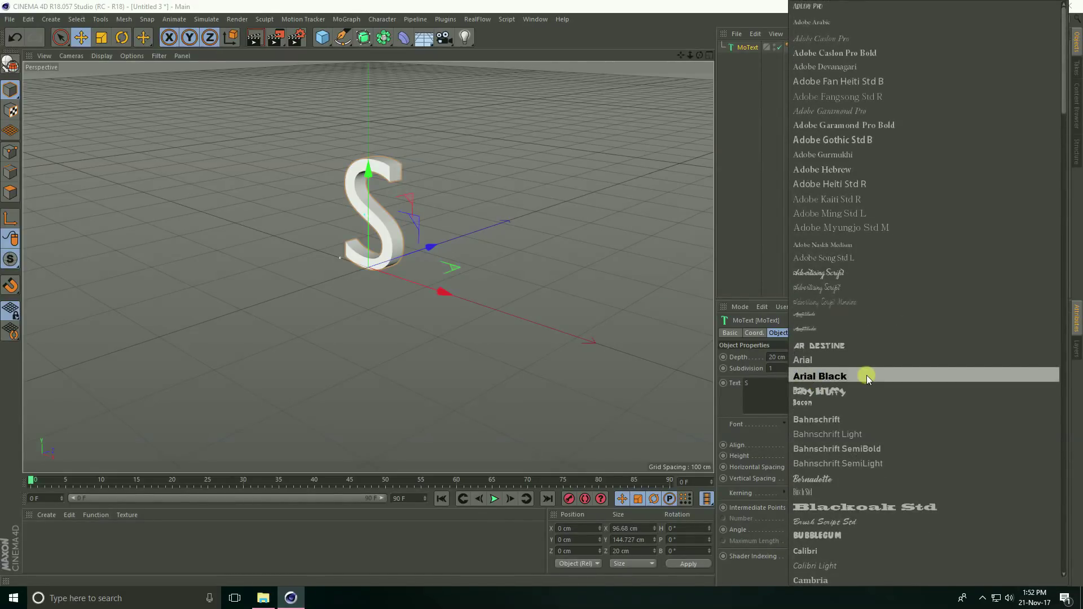
click(867, 378)
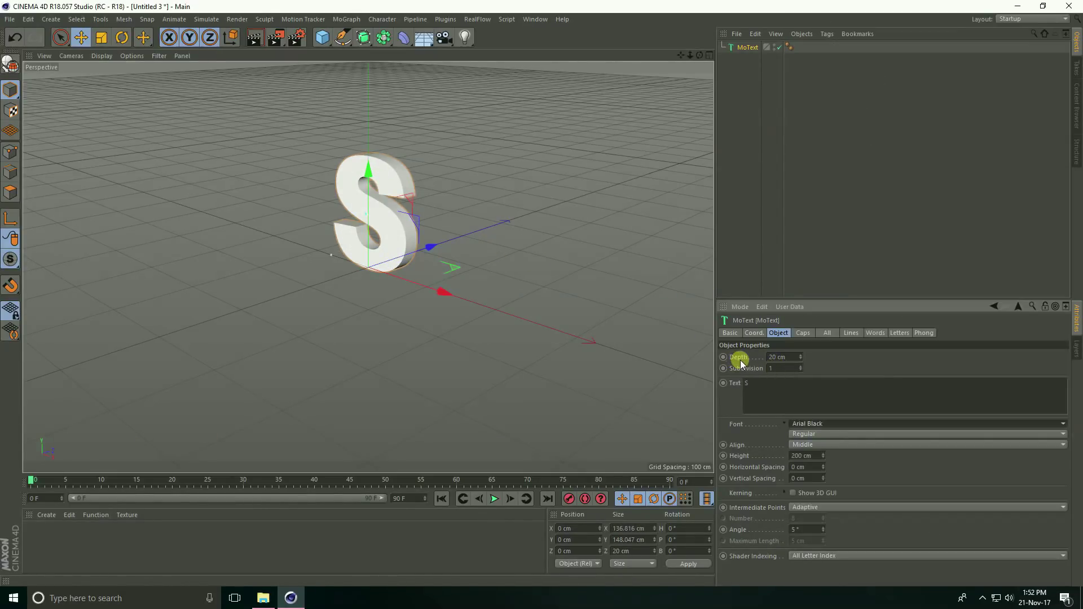
click(787, 357)
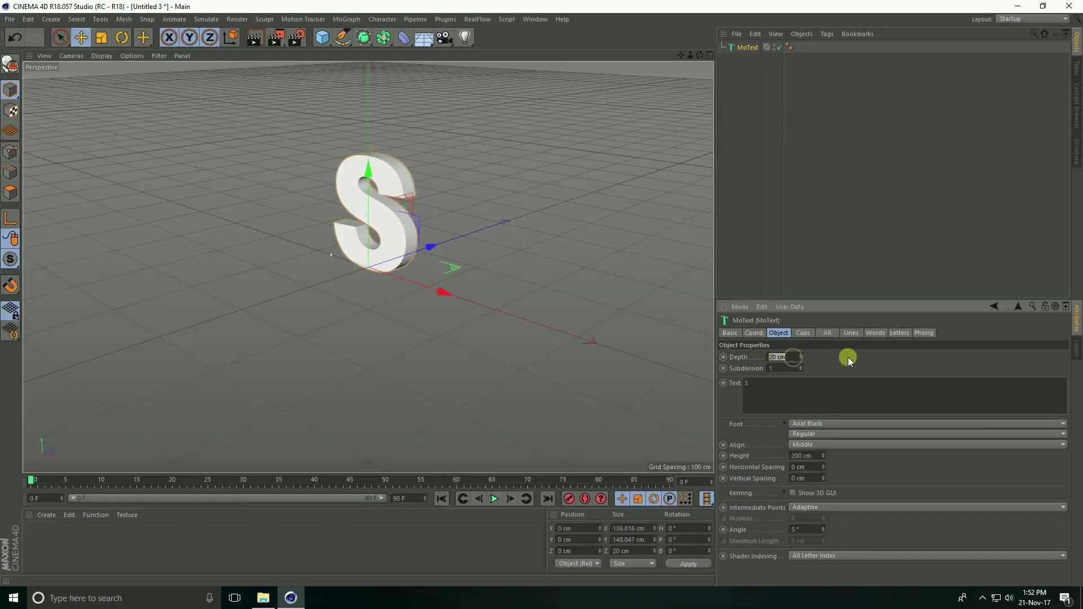
text(50)
key(Return)
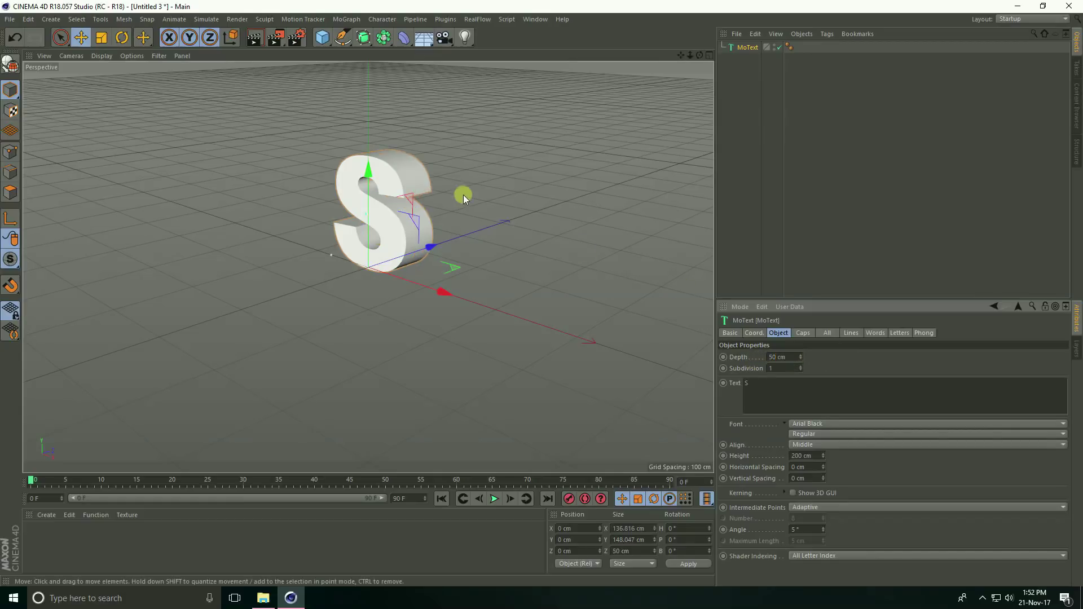
- Orbit to a close, near-frontal view of the S and switch to Gouraud Shading (Lines)
alt+drag(399, 154, 497, 191)
alt+drag(293, 178, 214, 150)
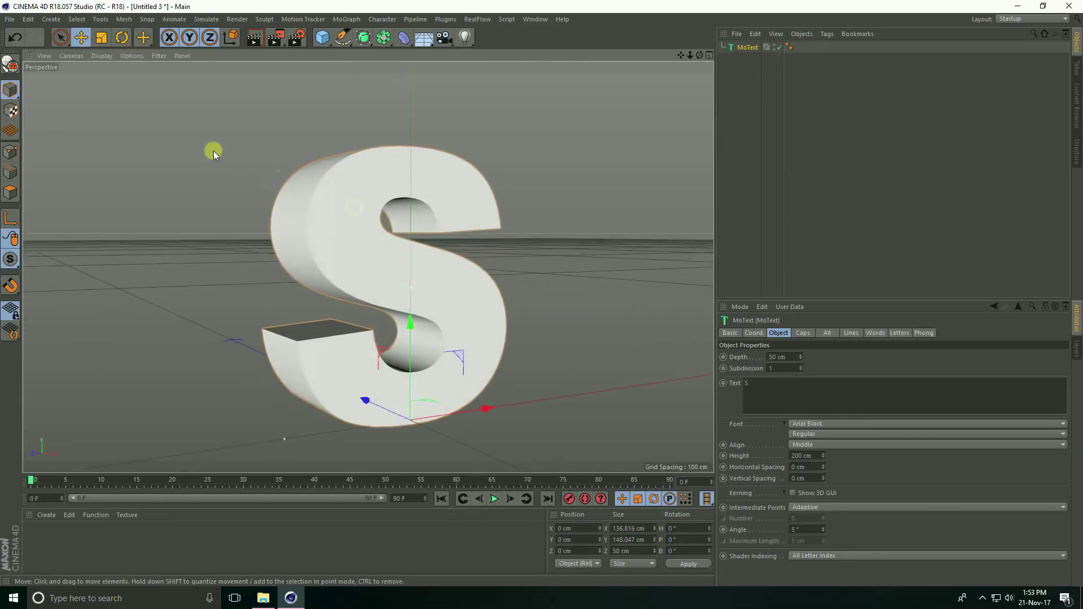
click(103, 56)
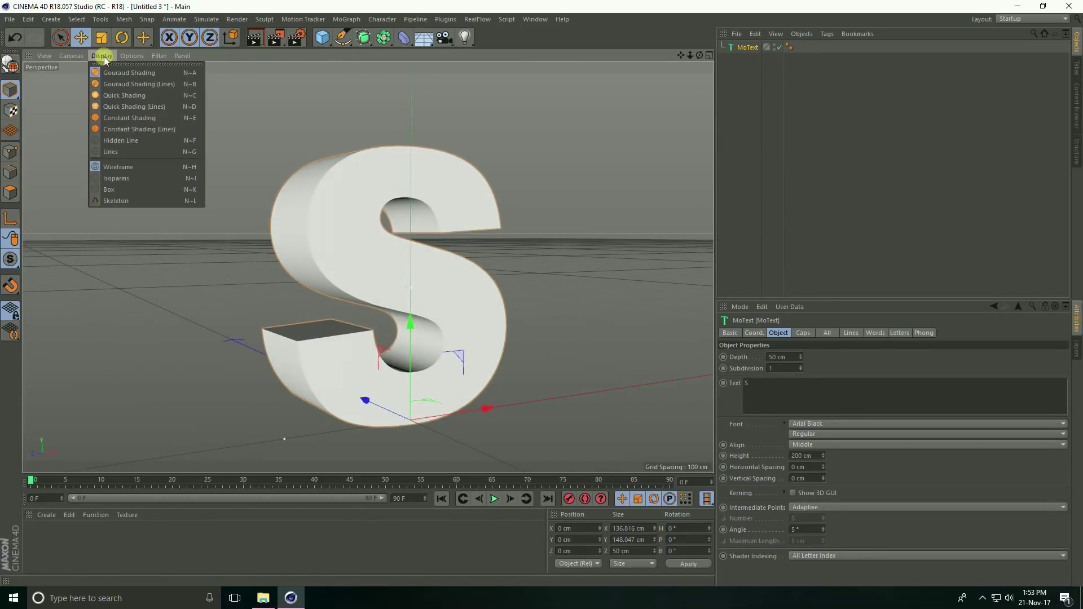
click(143, 83)
scroll(403, 203, up, 1)
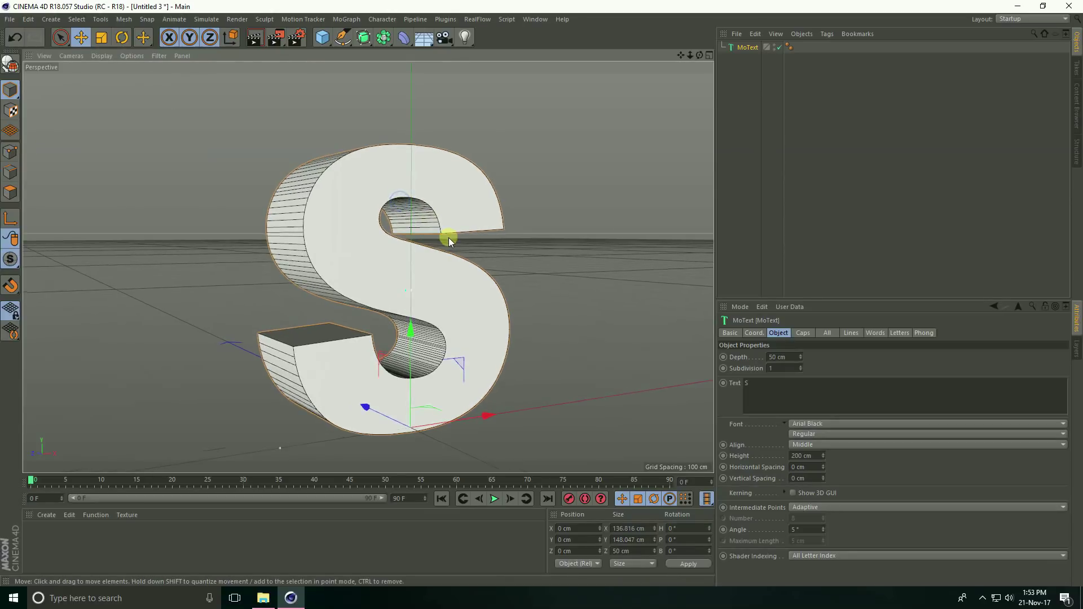
- Give the S an Engraved Fillet Cap start cap of 4 cm radius and orbit to inspect it
click(801, 333)
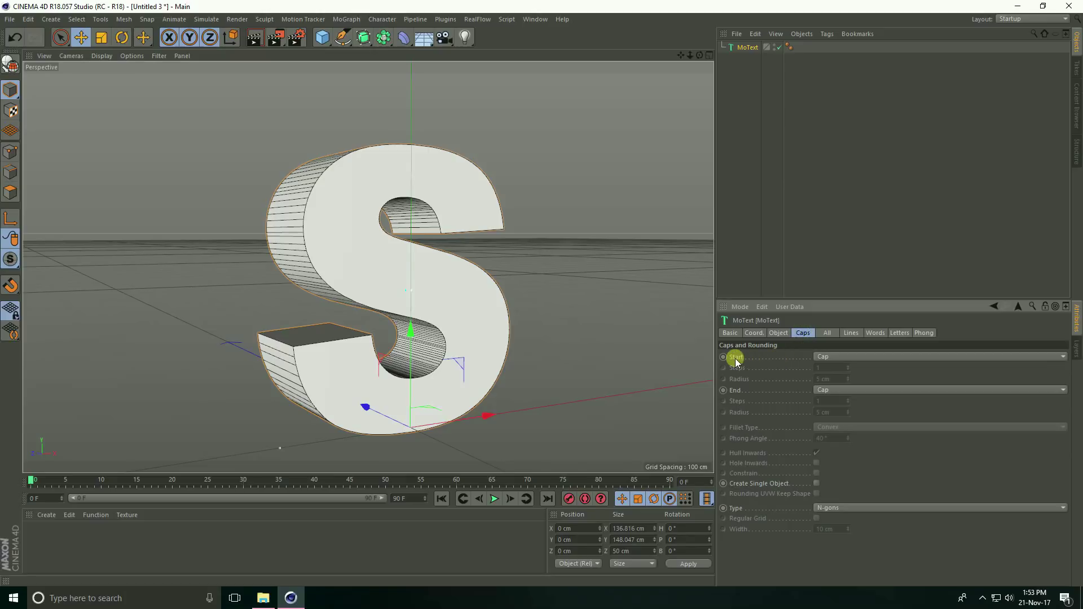
click(824, 357)
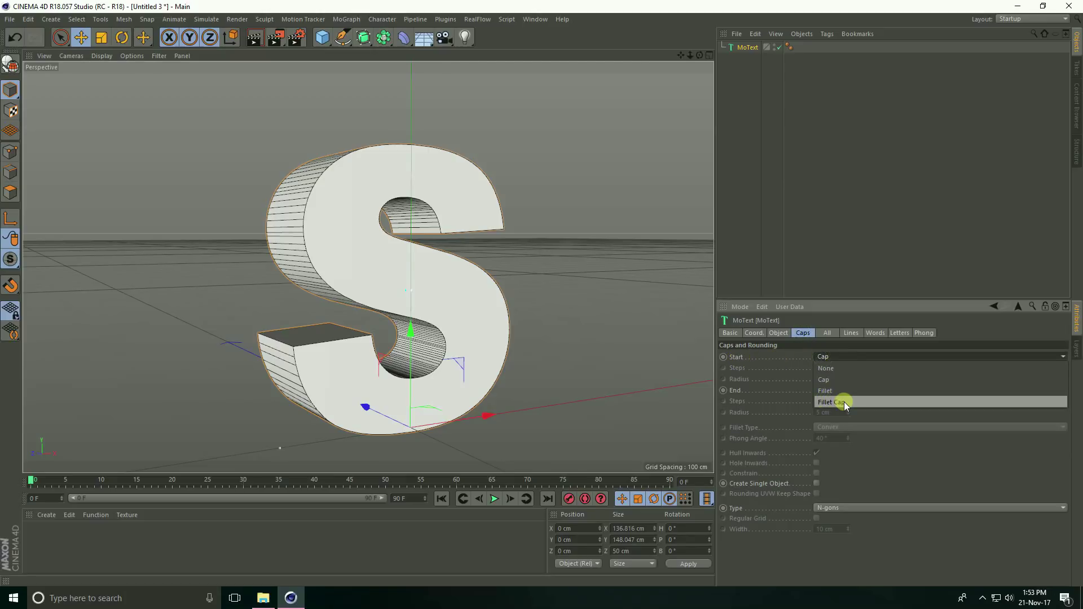
click(844, 402)
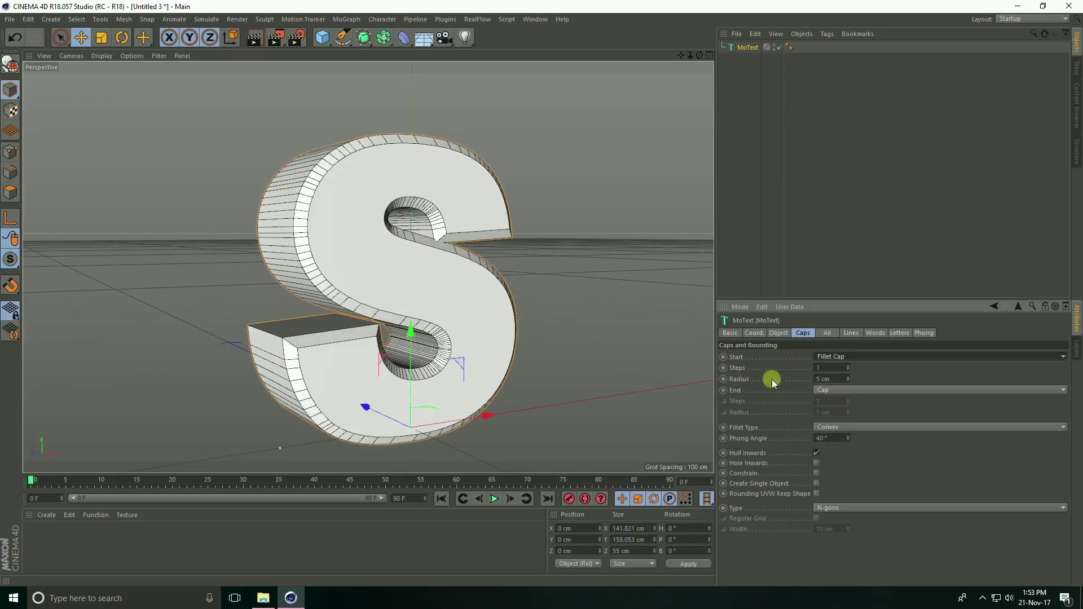
double_click(832, 379)
text(4)
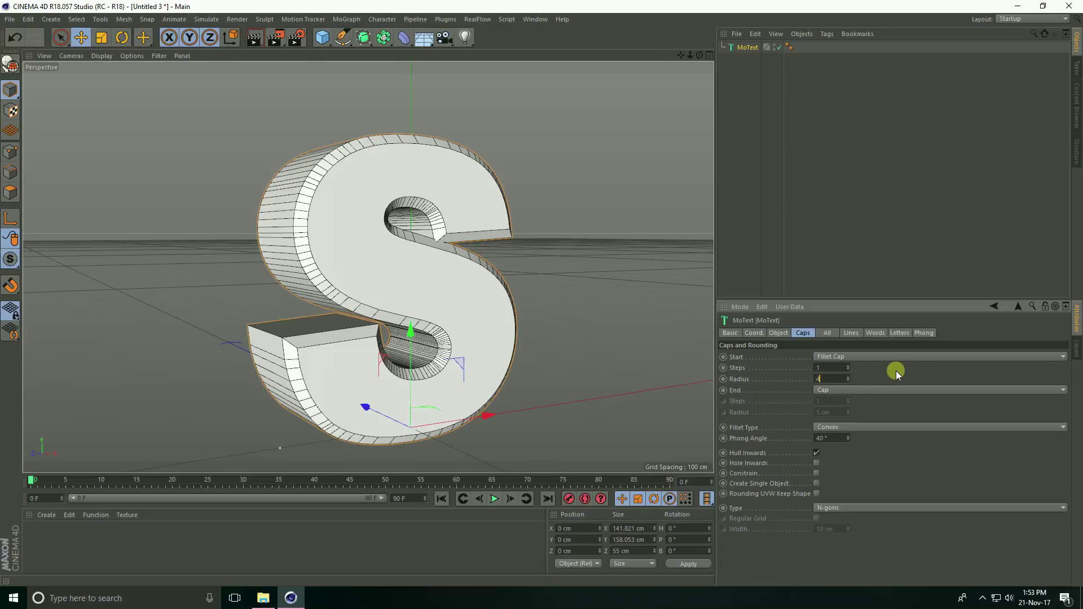
key(Return)
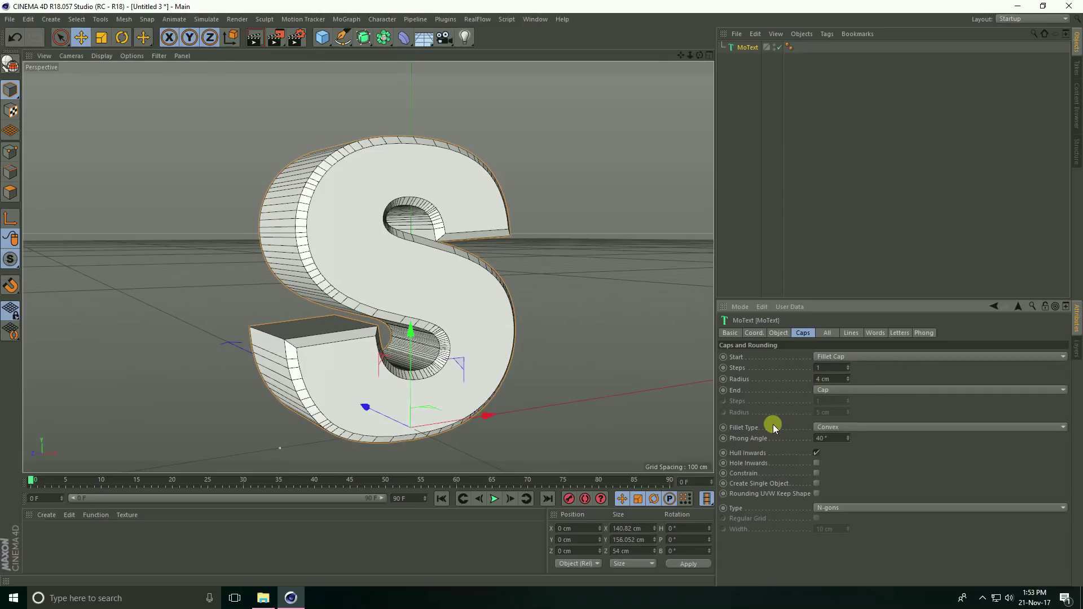
click(860, 429)
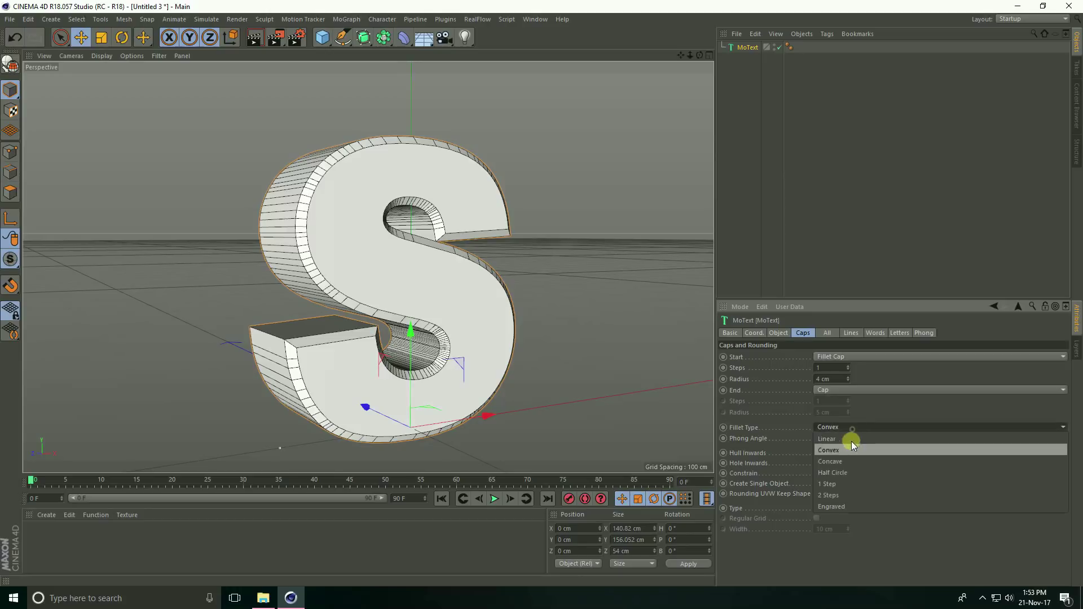
click(855, 507)
alt+drag(466, 297, 486, 236)
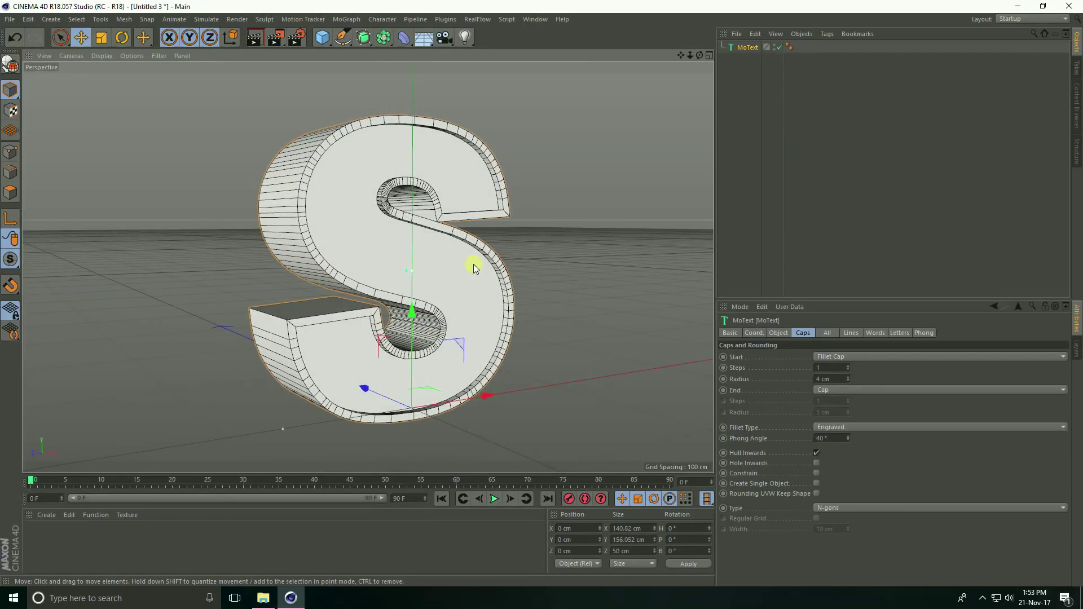
click(263, 597)
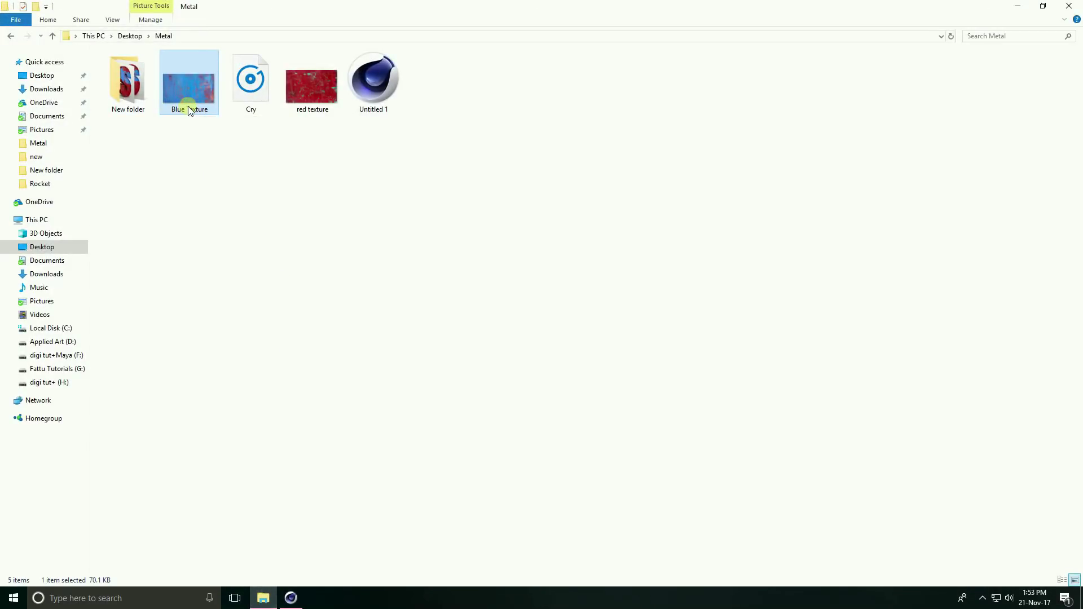
- Preview Blue Texture and red texture from the Metal folder in Photos, then return to Cinema 4D
click(295, 99)
double_click(194, 94)
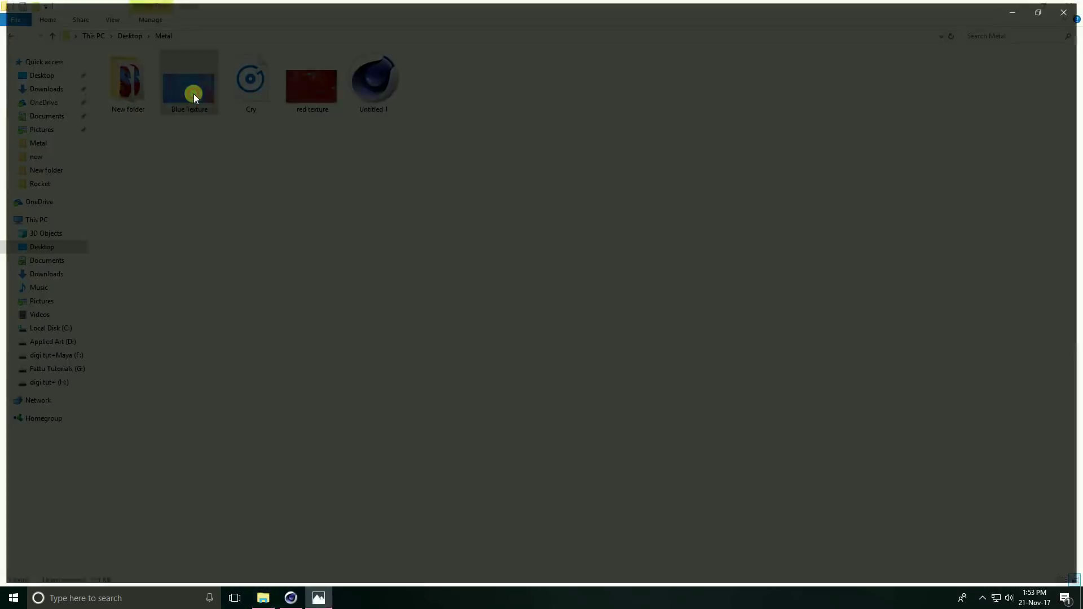
click(1055, 303)
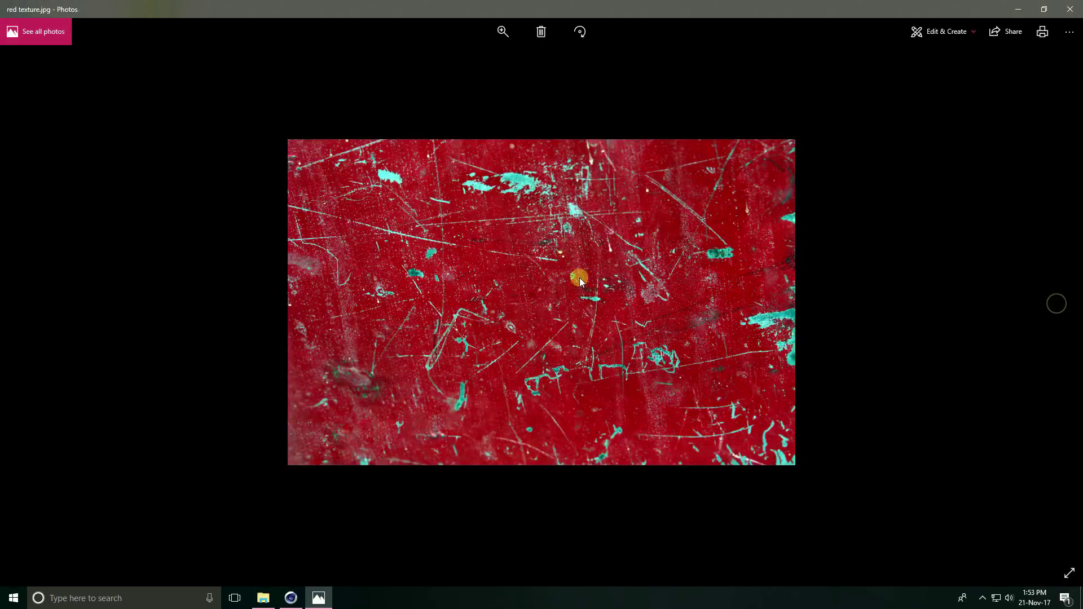
click(1069, 9)
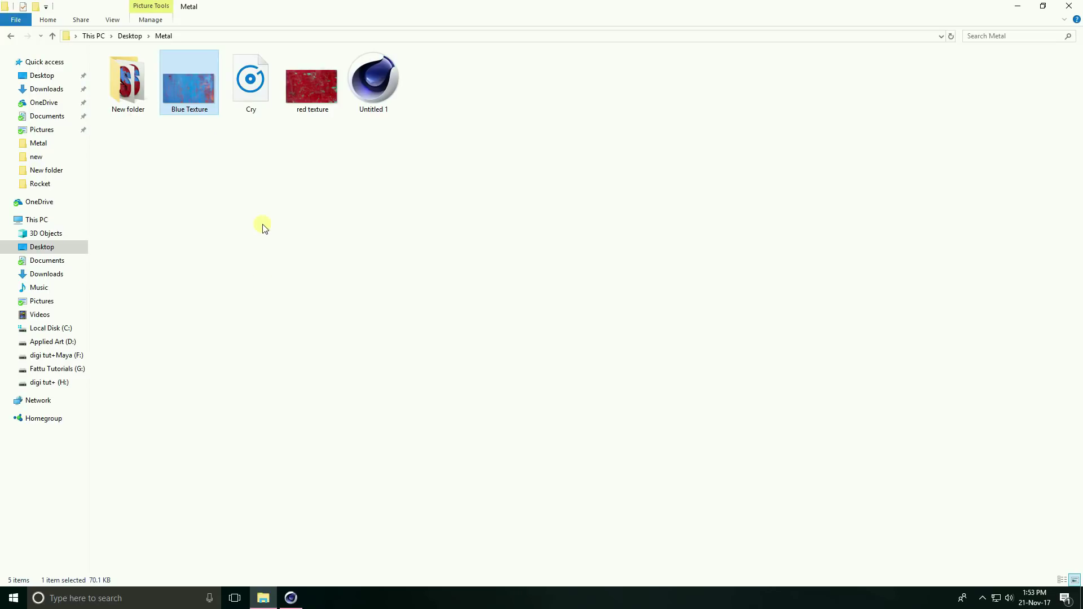
click(291, 597)
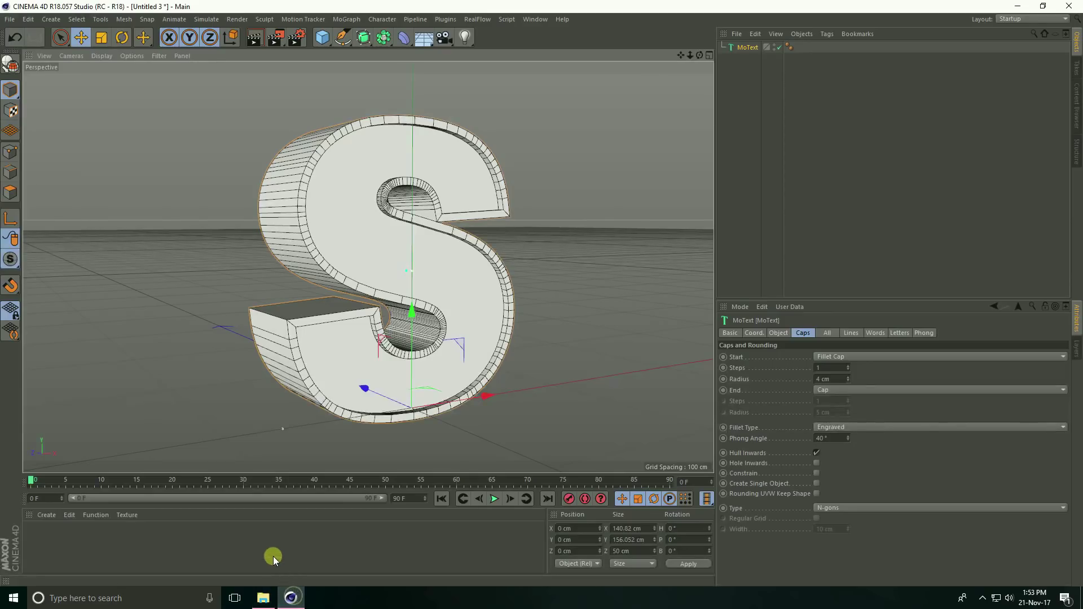
- Create material Mat using red texture.jpg as its Color texture, and enable its Bump channel
click(47, 514)
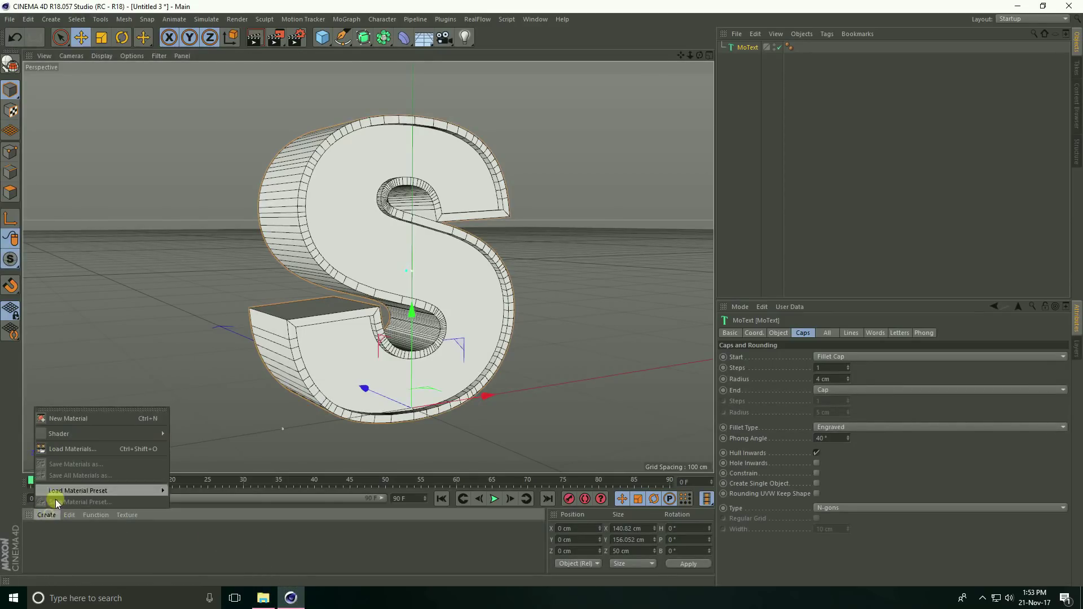
click(85, 418)
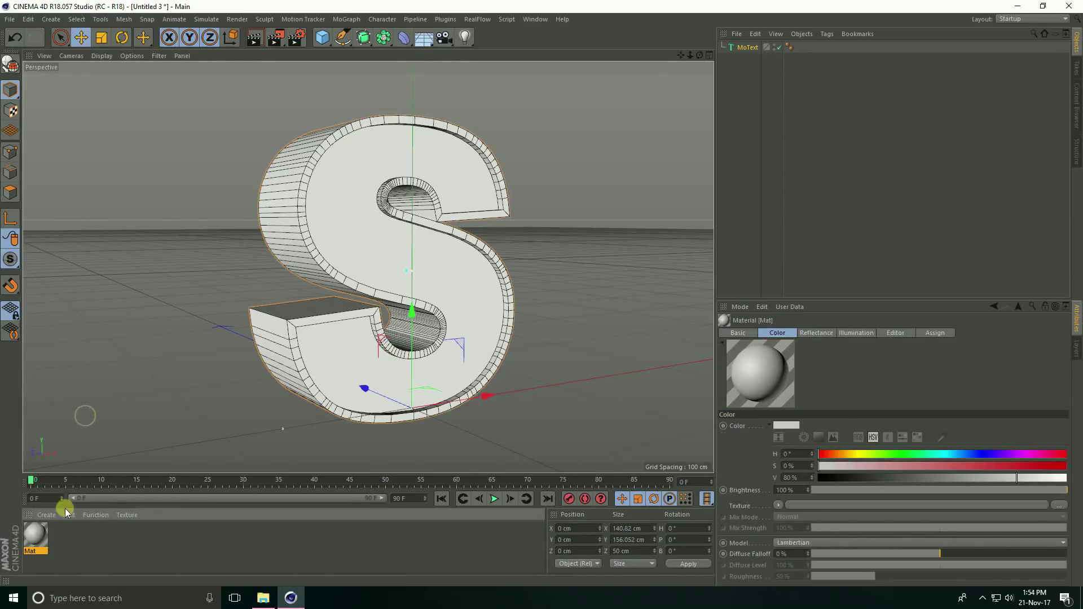
double_click(31, 536)
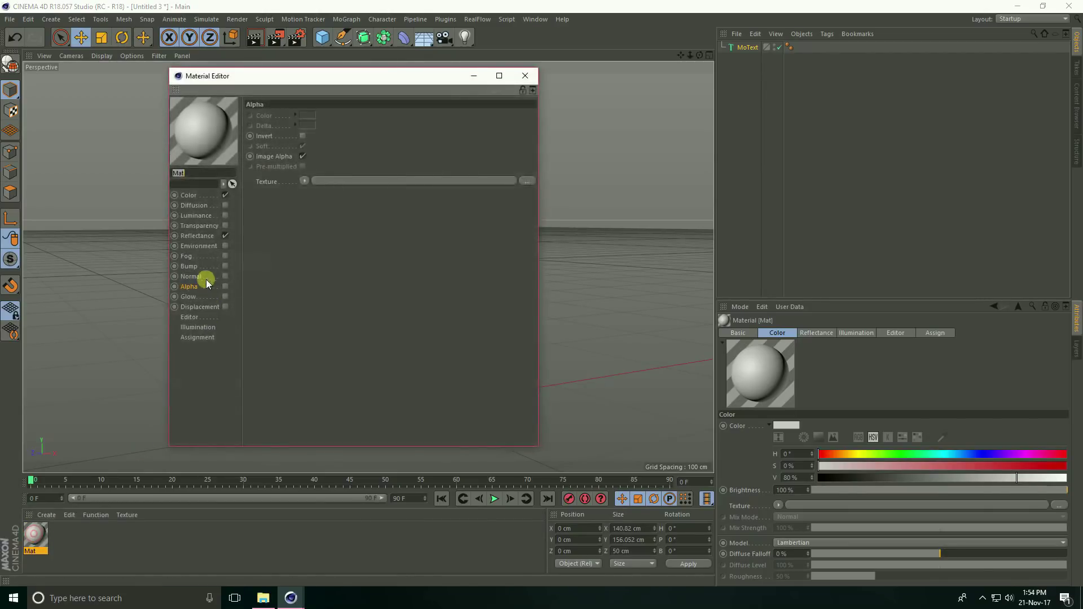
click(194, 195)
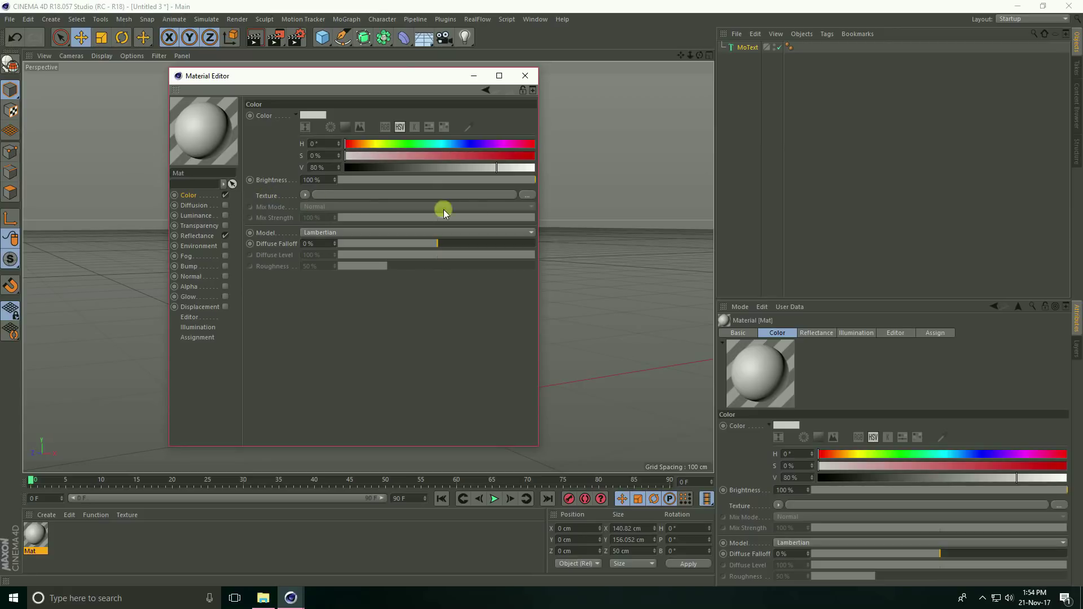
click(529, 194)
click(474, 189)
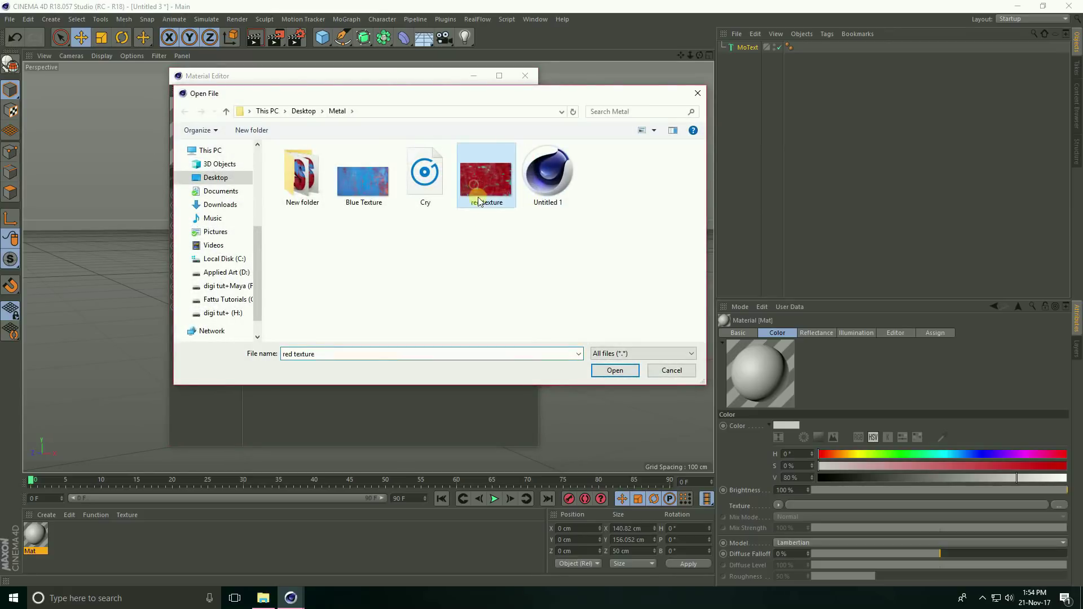
click(596, 370)
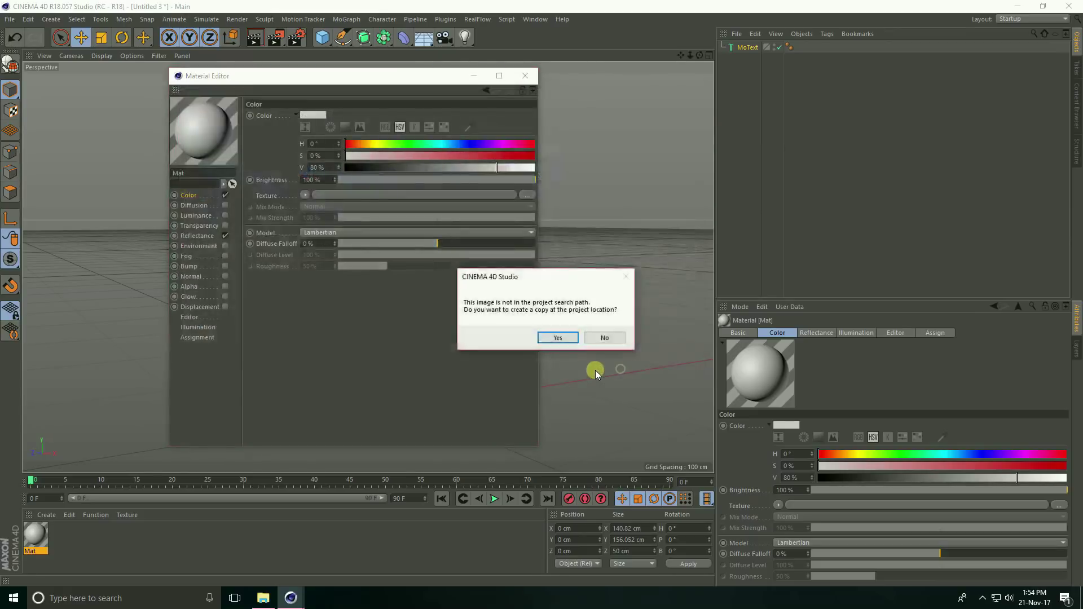
click(604, 337)
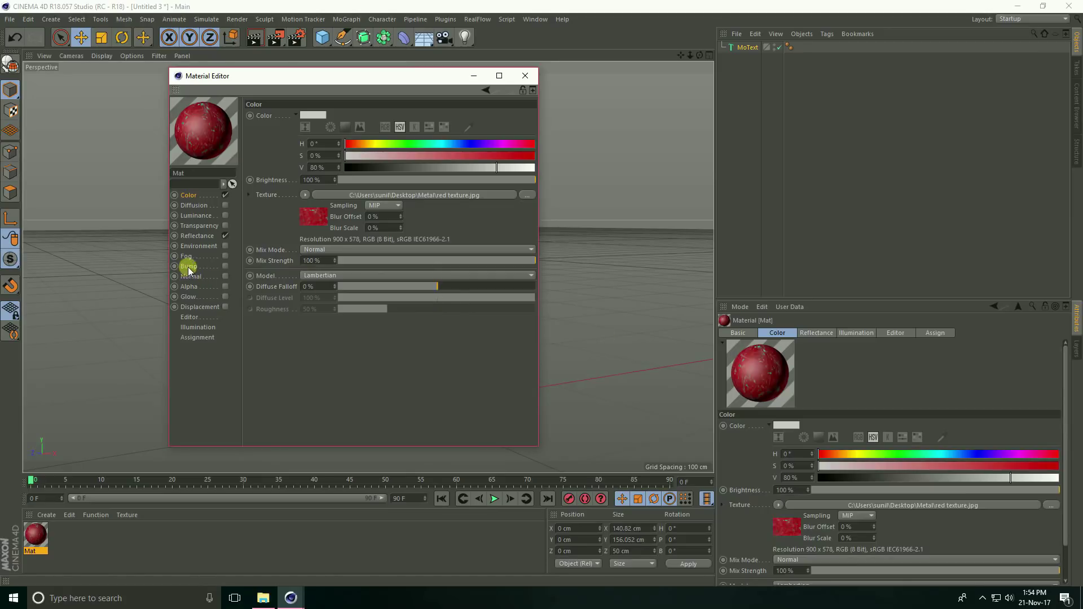
click(225, 265)
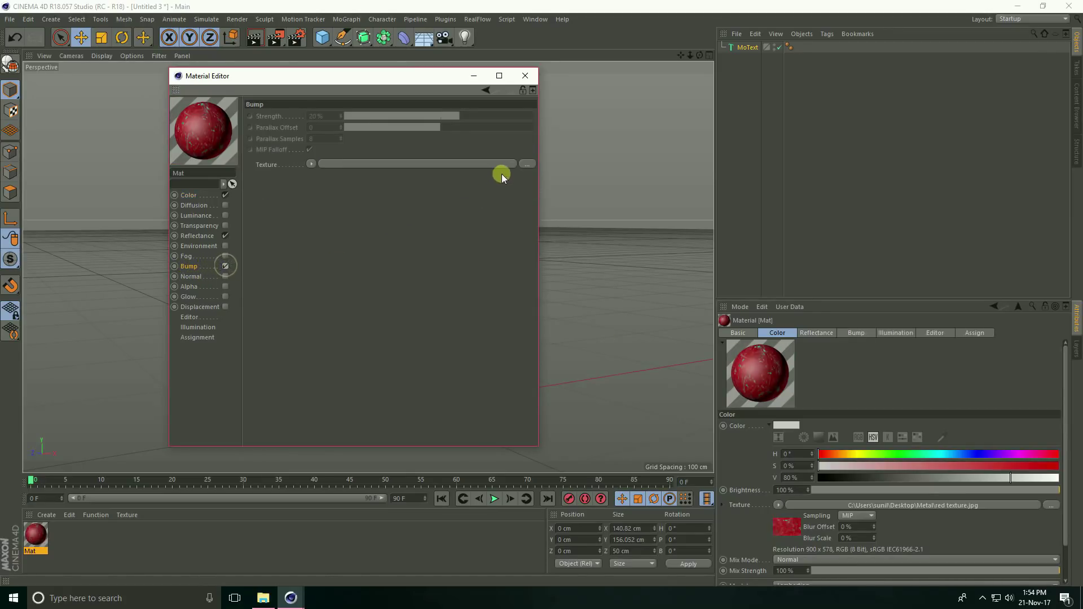
- Load red texture.jpg as Mat's bump map at 30% strength
click(527, 165)
click(486, 176)
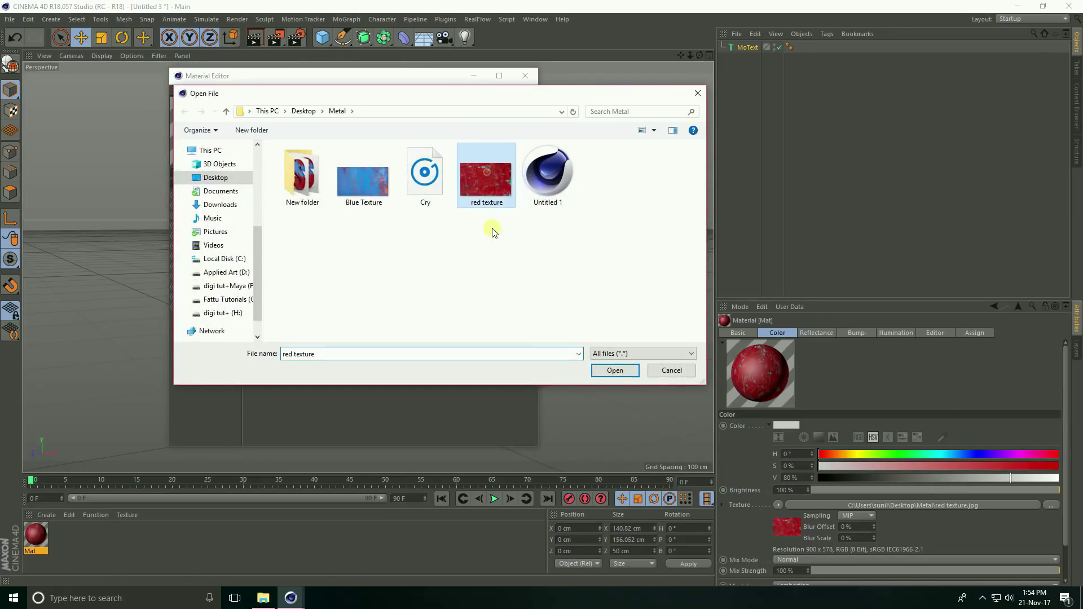
click(611, 373)
click(604, 338)
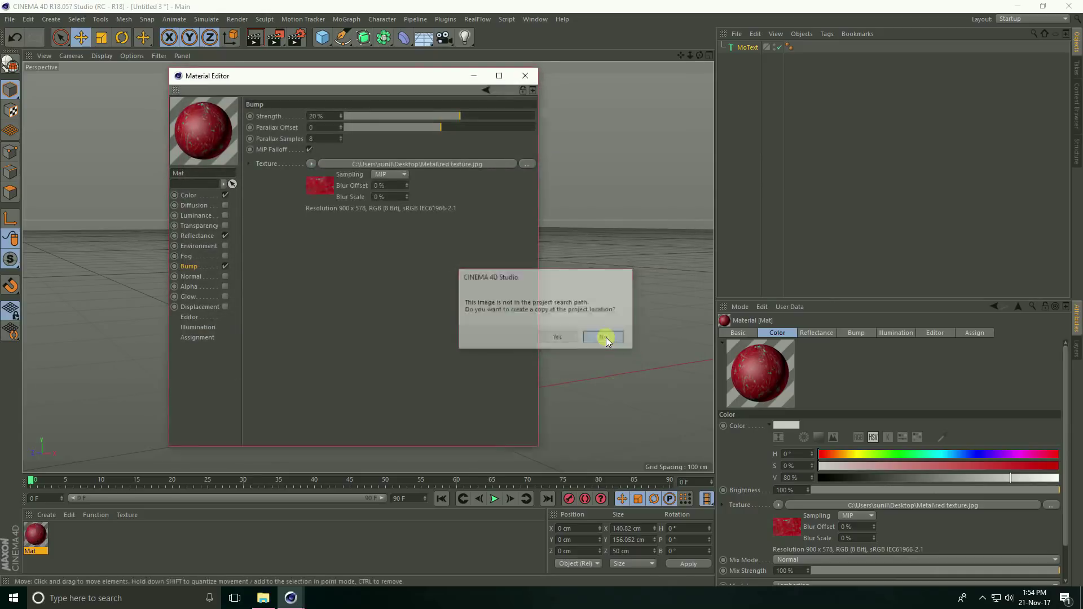
click(308, 150)
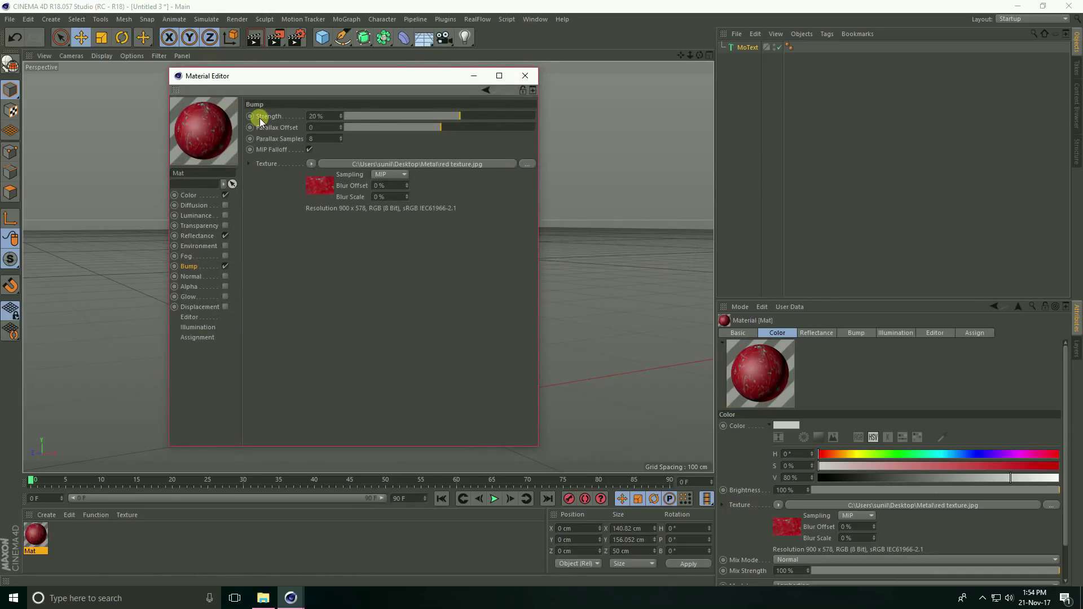
click(320, 116)
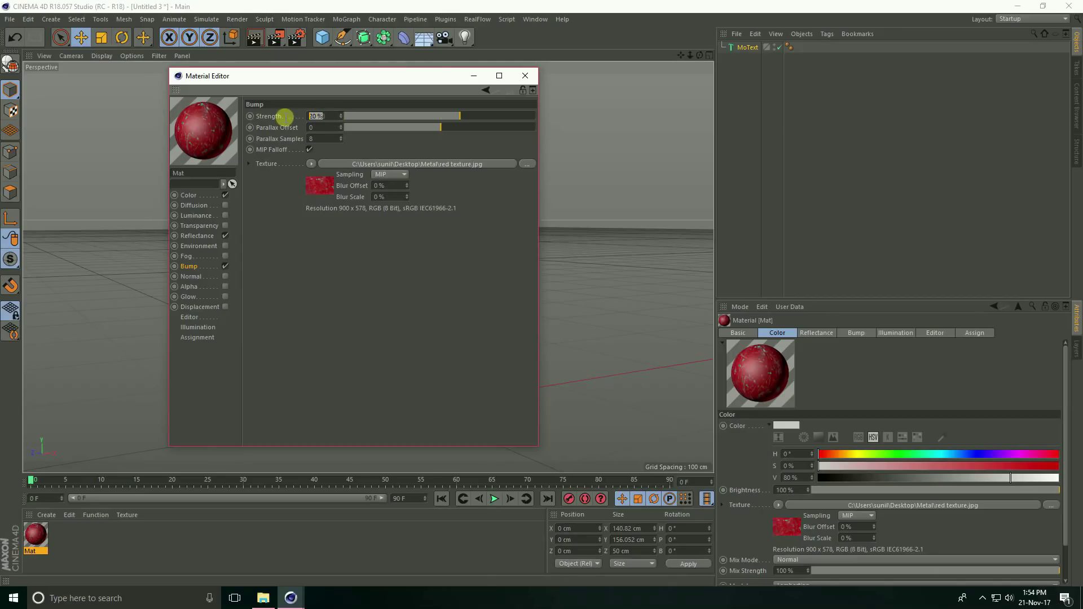
click(291, 346)
- Close the Material Editor and apply Mat to the letter S
click(525, 76)
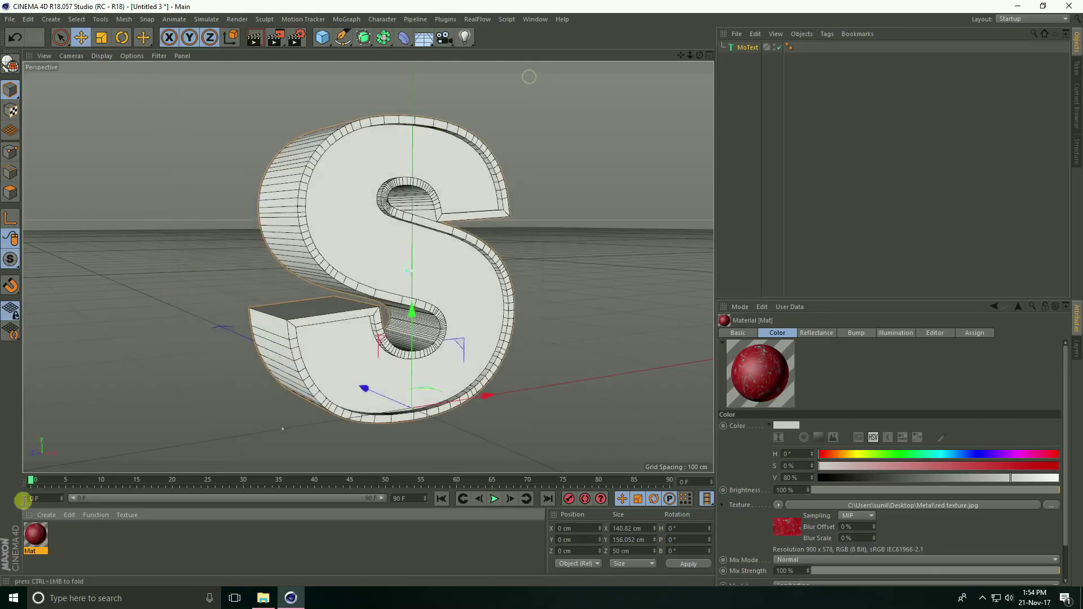
drag(34, 535, 322, 261)
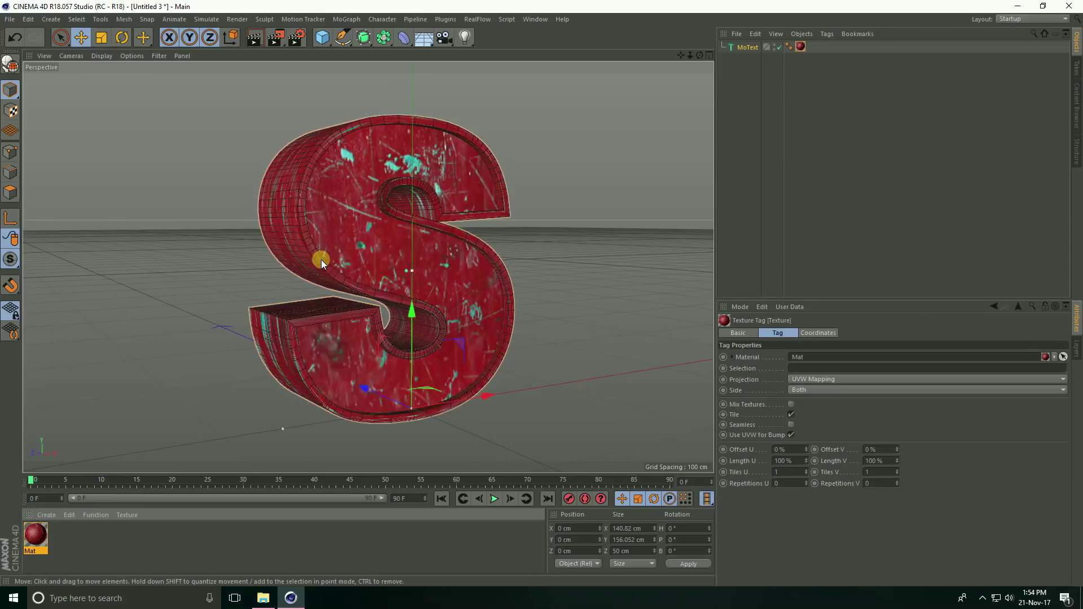
click(800, 47)
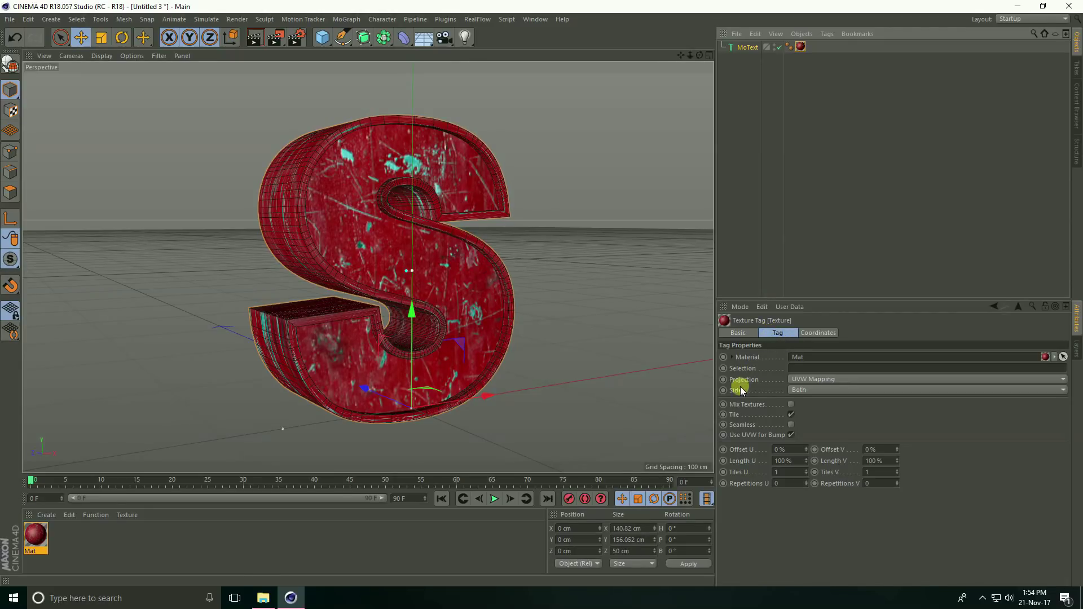
- Set the texture tag to Cubic projection, 50% Length U and V, with Seamless tiling
click(803, 377)
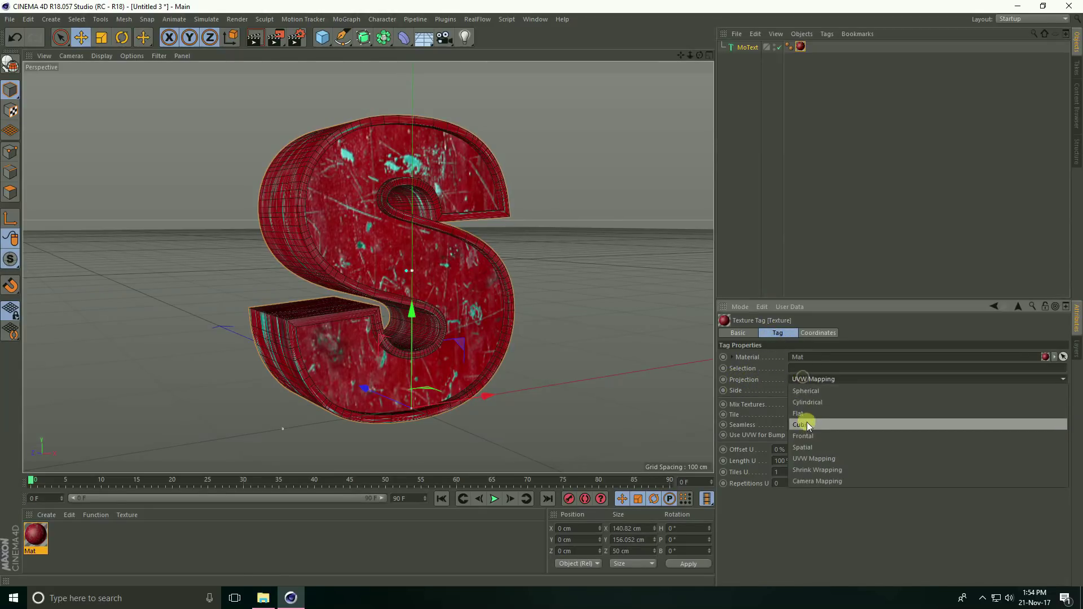
click(818, 423)
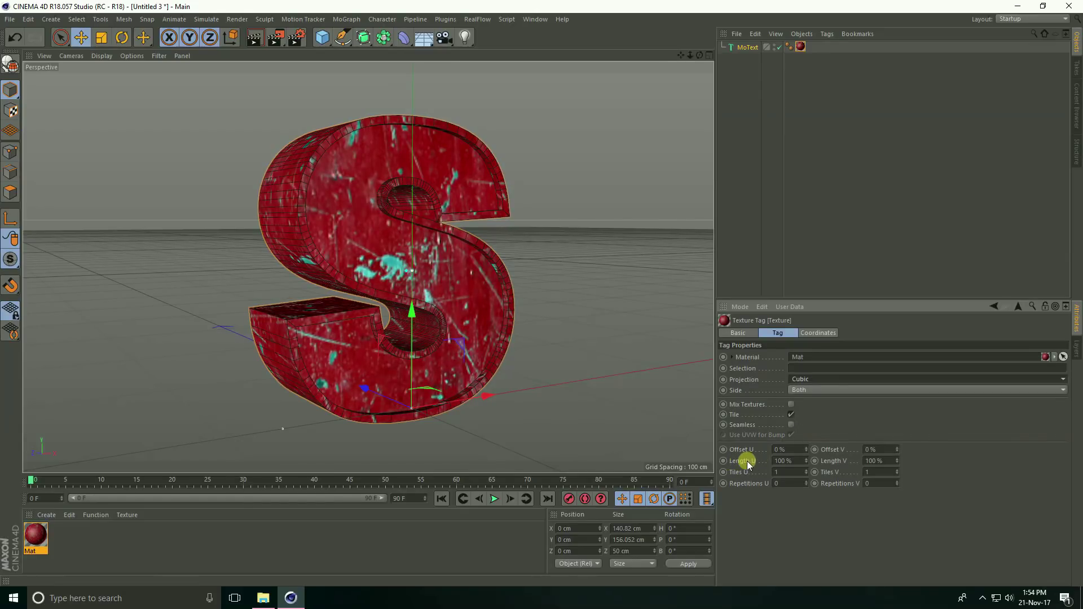
click(789, 461)
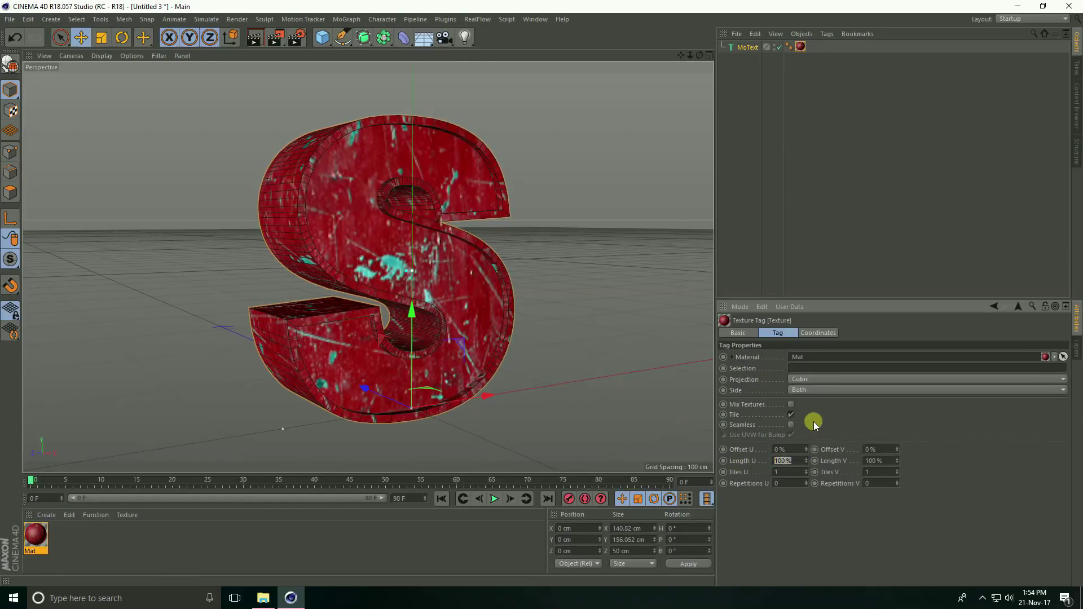
text(50)
key(Return)
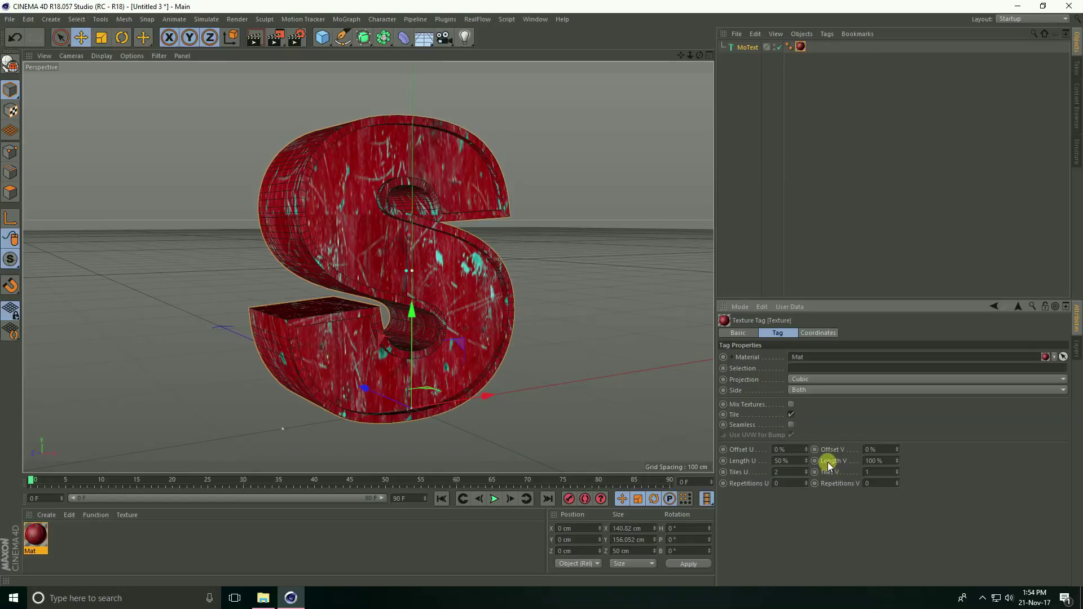
click(872, 461)
text(50)
key(Return)
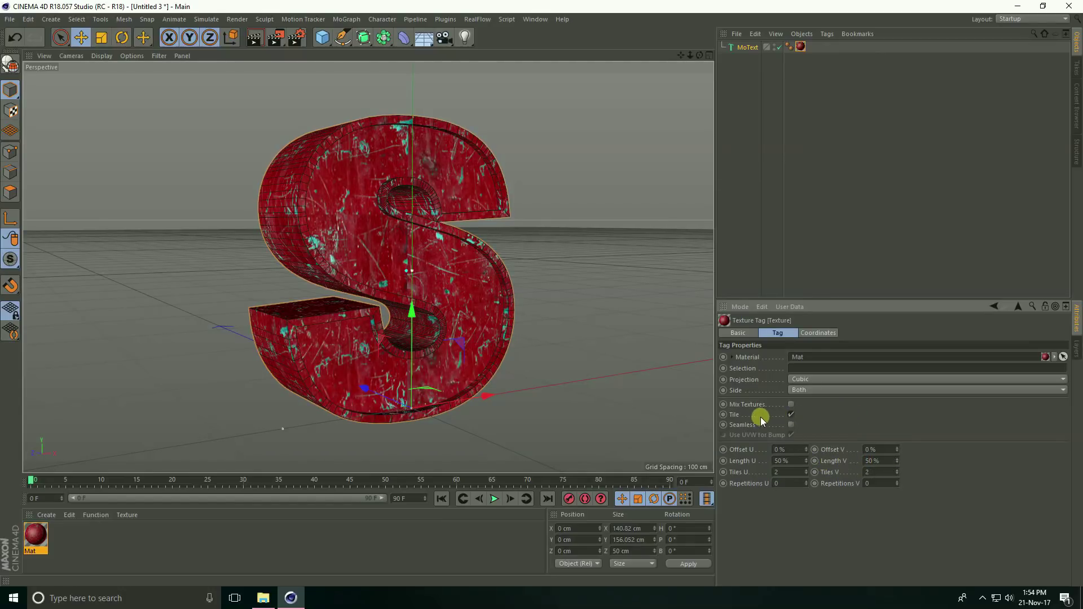
click(791, 424)
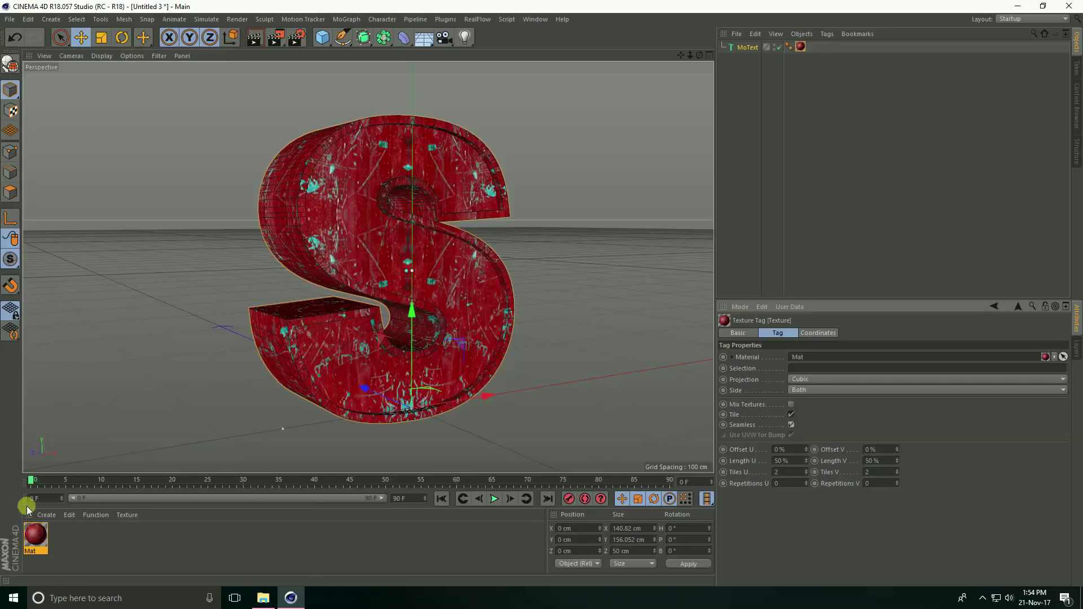
- Create a second material, Mat.1, with Blue Texture.jpg as its colour texture
click(43, 515)
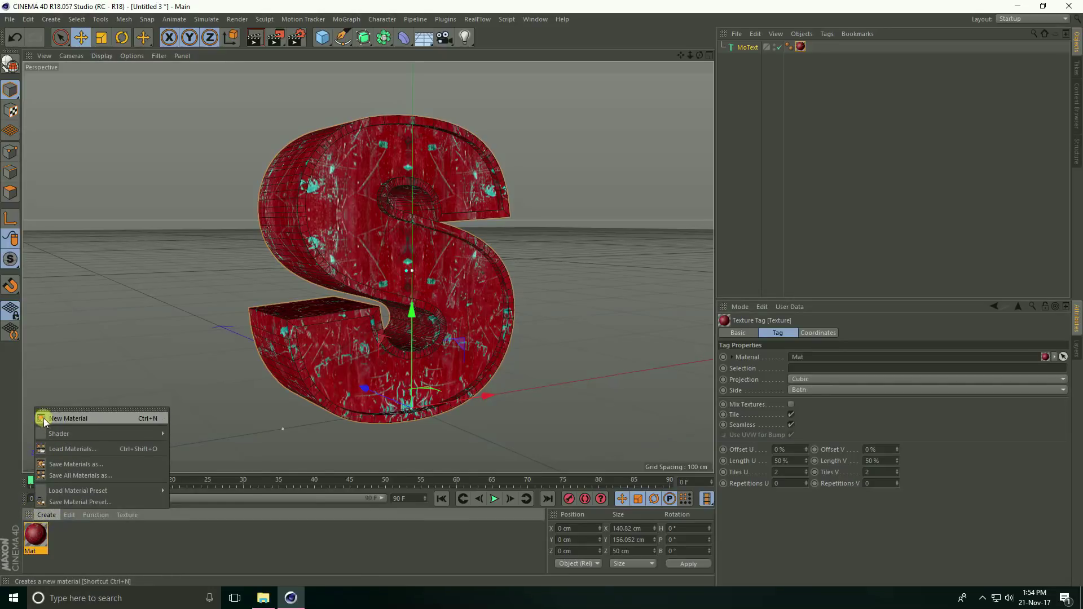
click(80, 418)
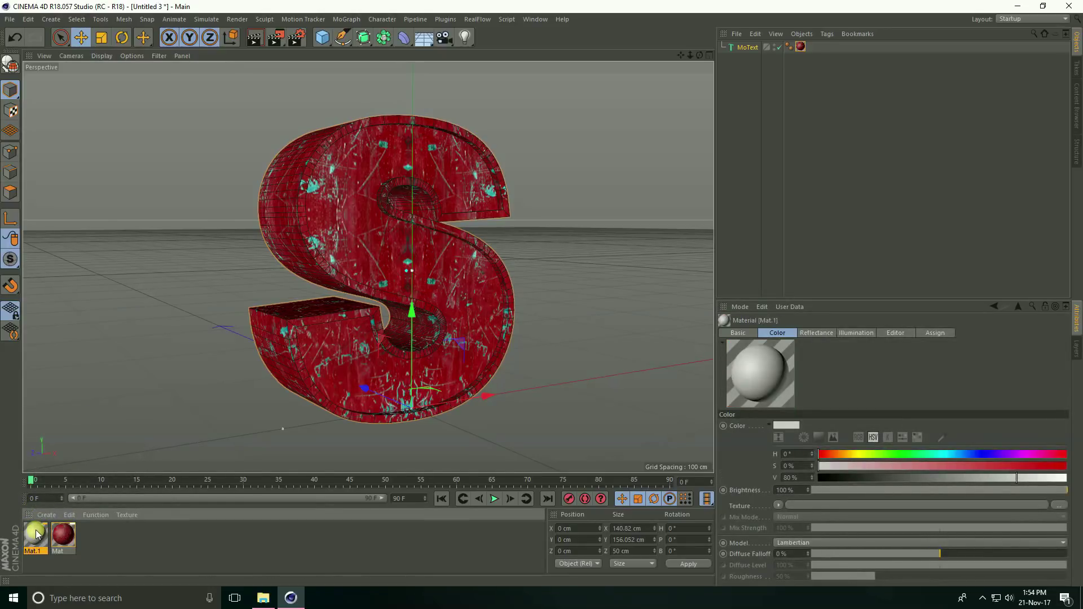
double_click(35, 529)
click(188, 195)
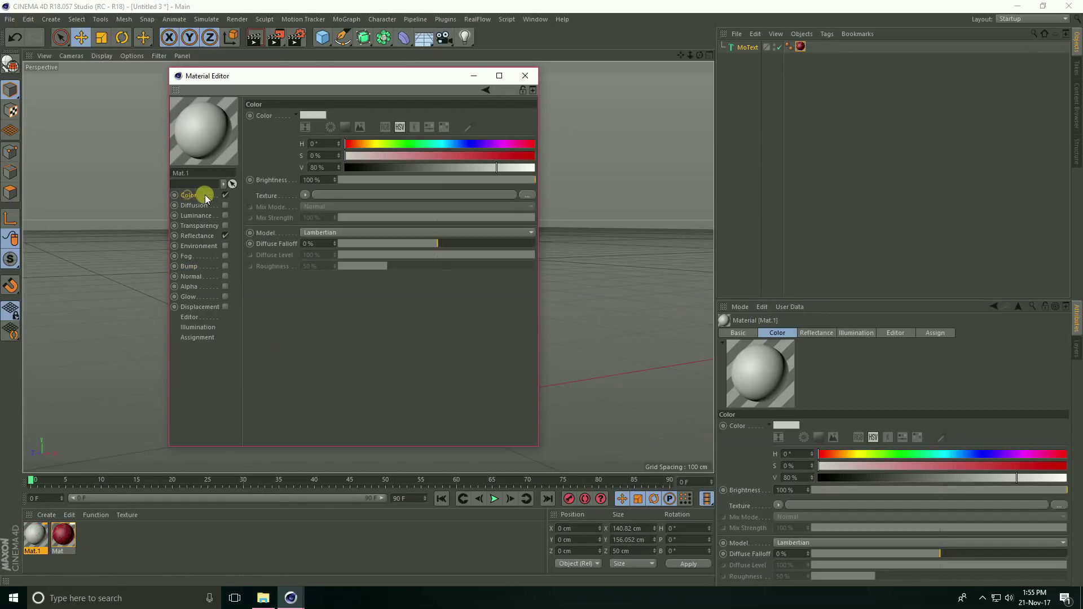
click(530, 195)
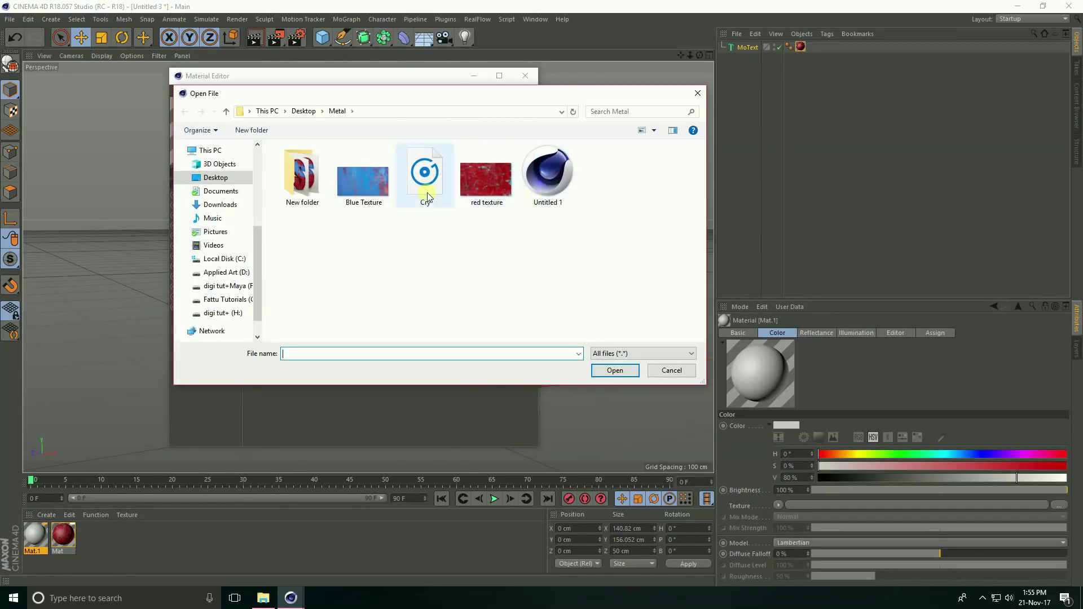
click(348, 185)
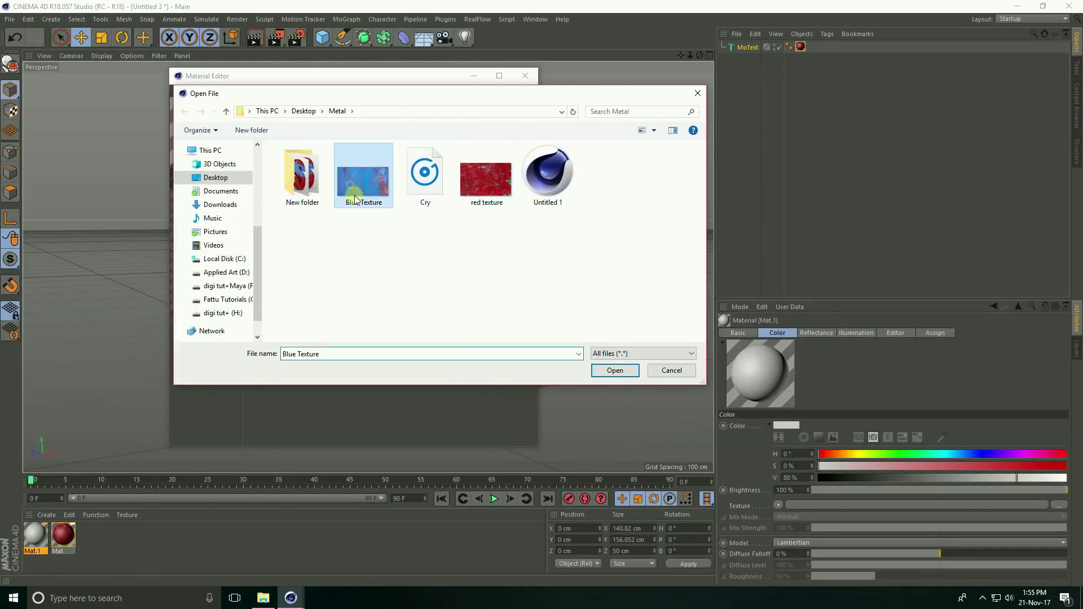
click(613, 371)
click(607, 336)
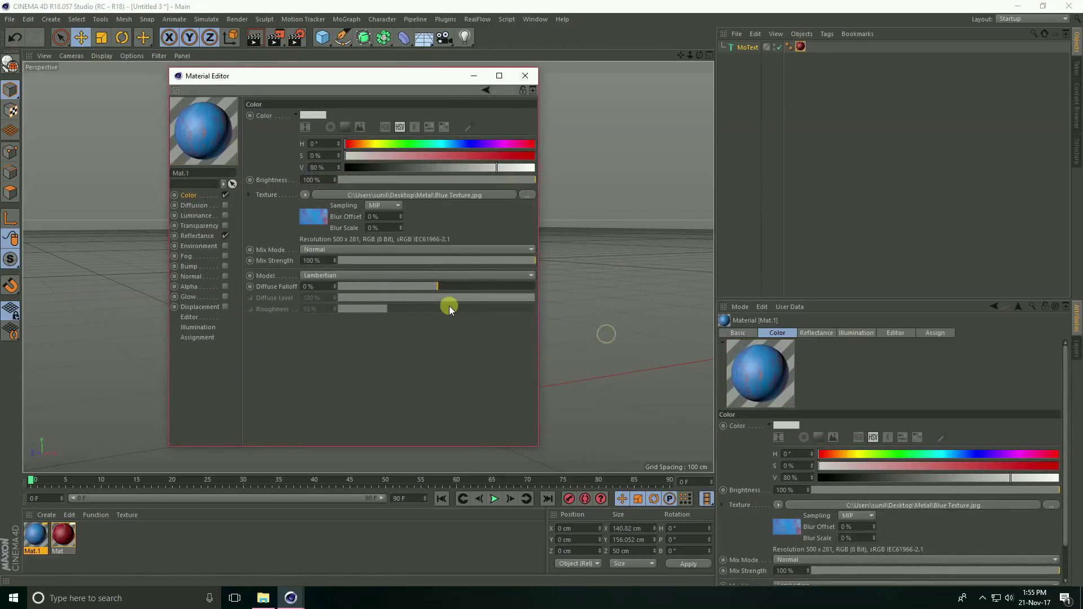
- Give Mat.1 a Blue Texture.jpg bump at 30% strength and apply it to the S
click(226, 266)
click(533, 162)
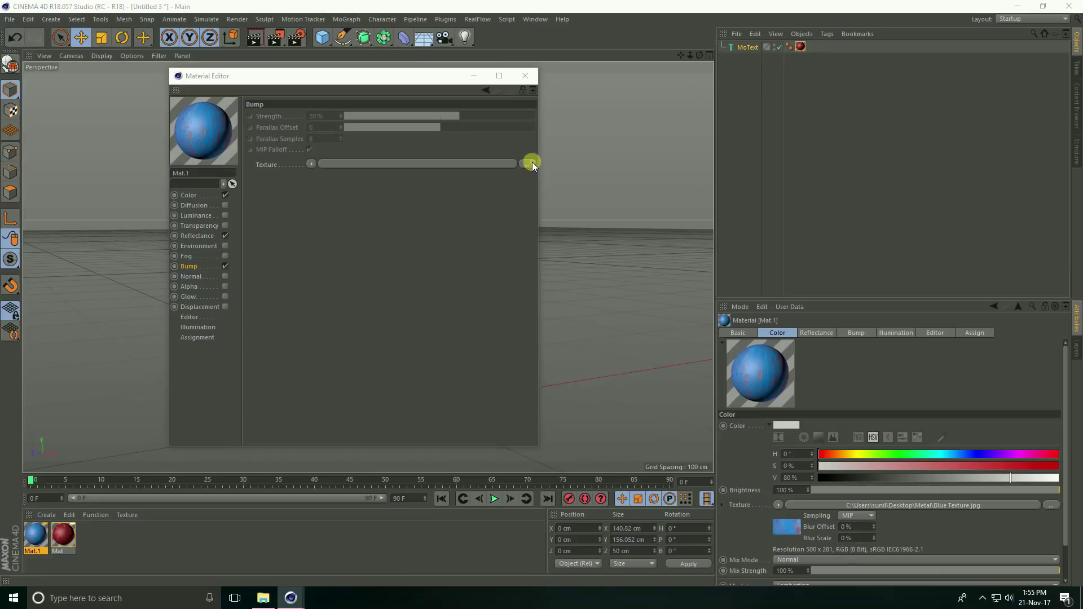
click(362, 178)
click(609, 370)
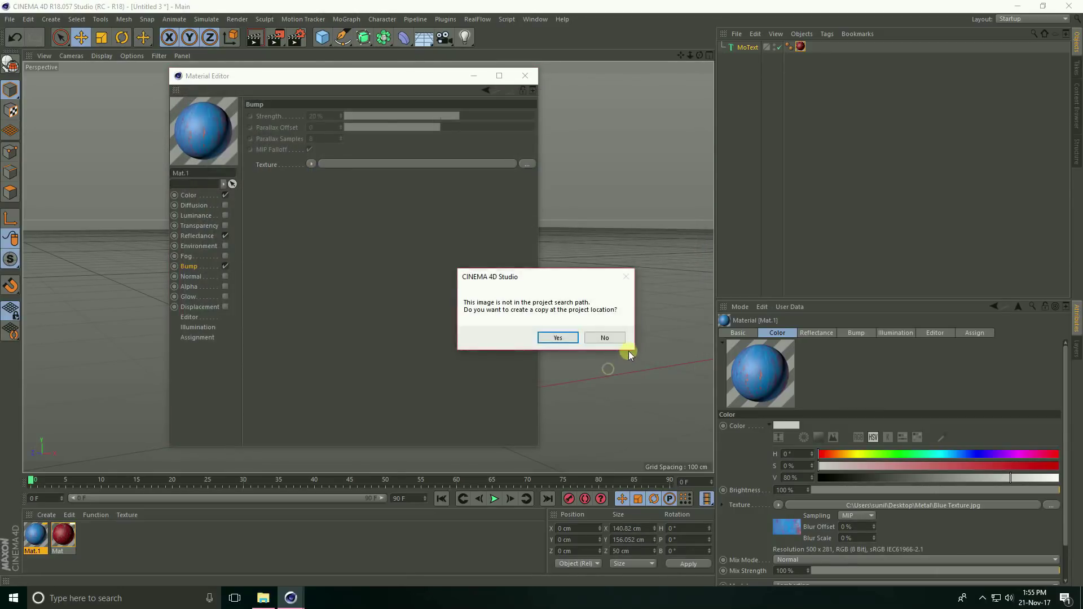
click(607, 335)
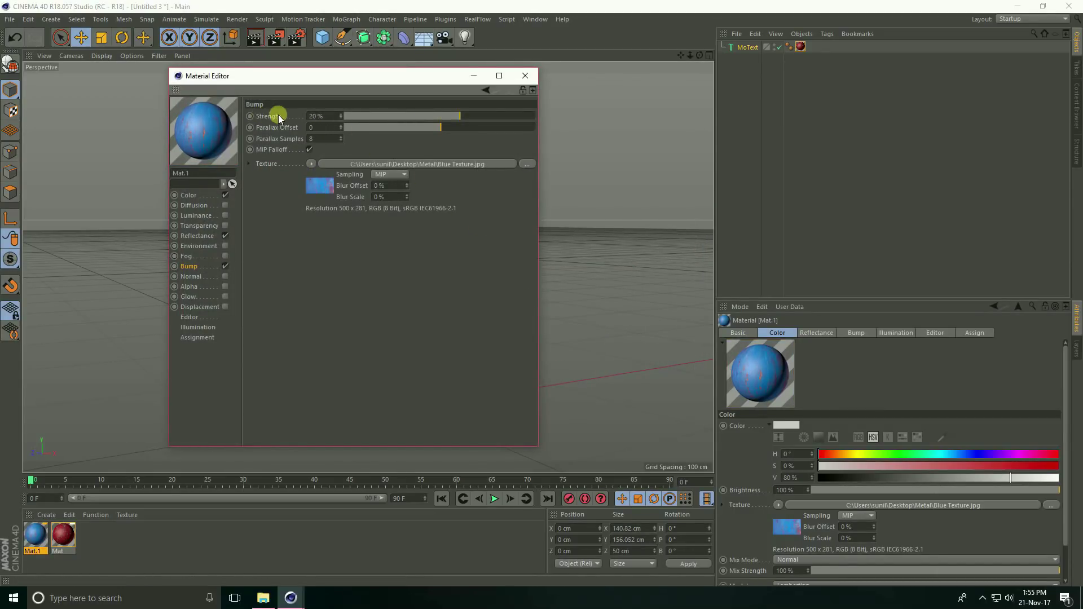
double_click(323, 115)
text(30)
key(Return)
click(525, 76)
drag(35, 535, 319, 235)
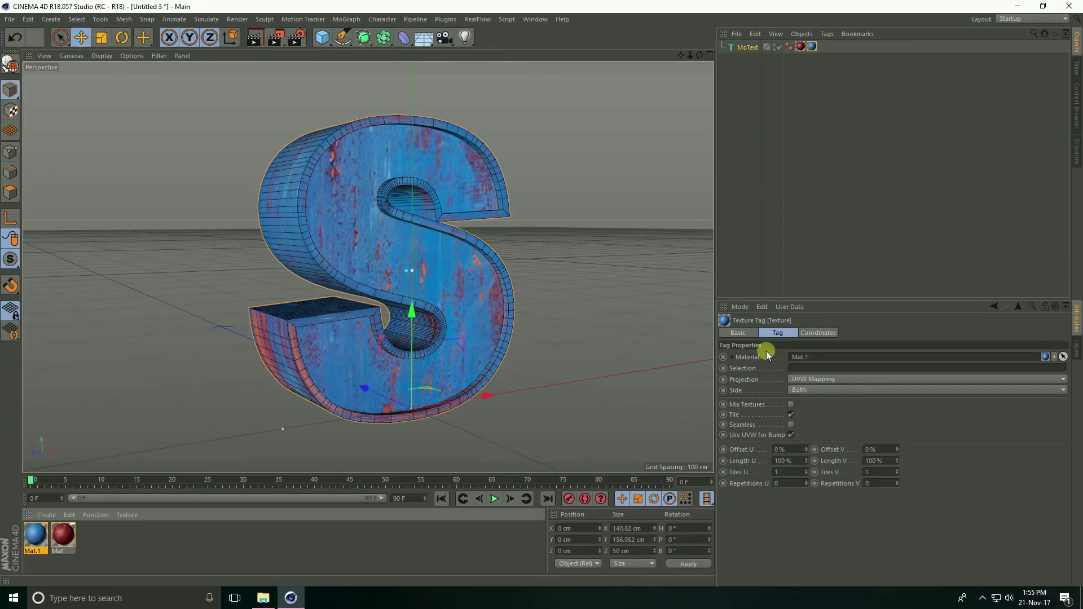
- Set Mat.1's texture tag to Cubic projection, 50% Length U and V, with Seamless on
click(798, 378)
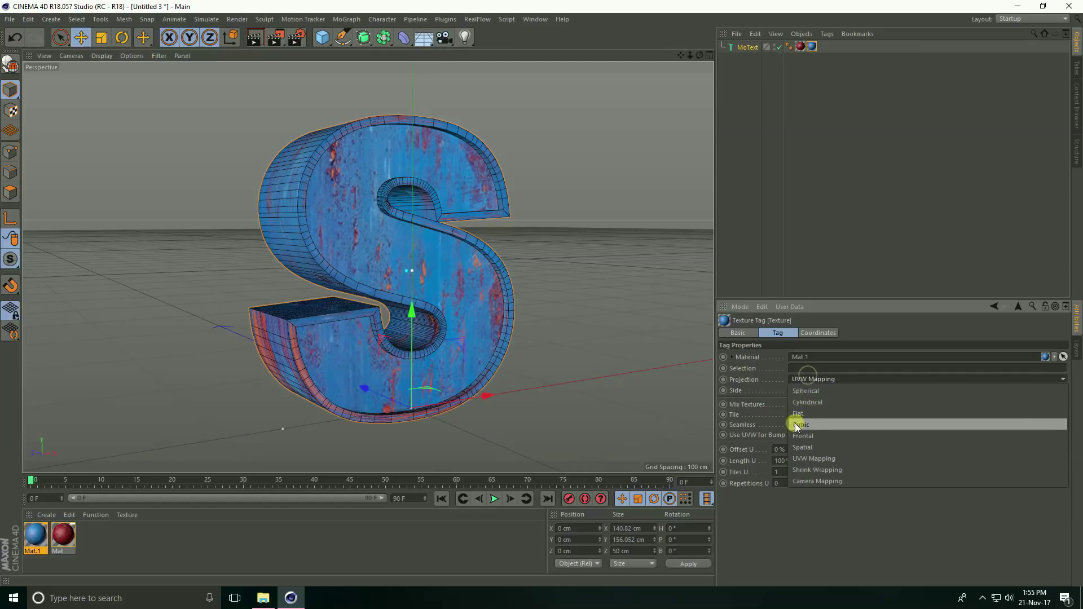
click(814, 424)
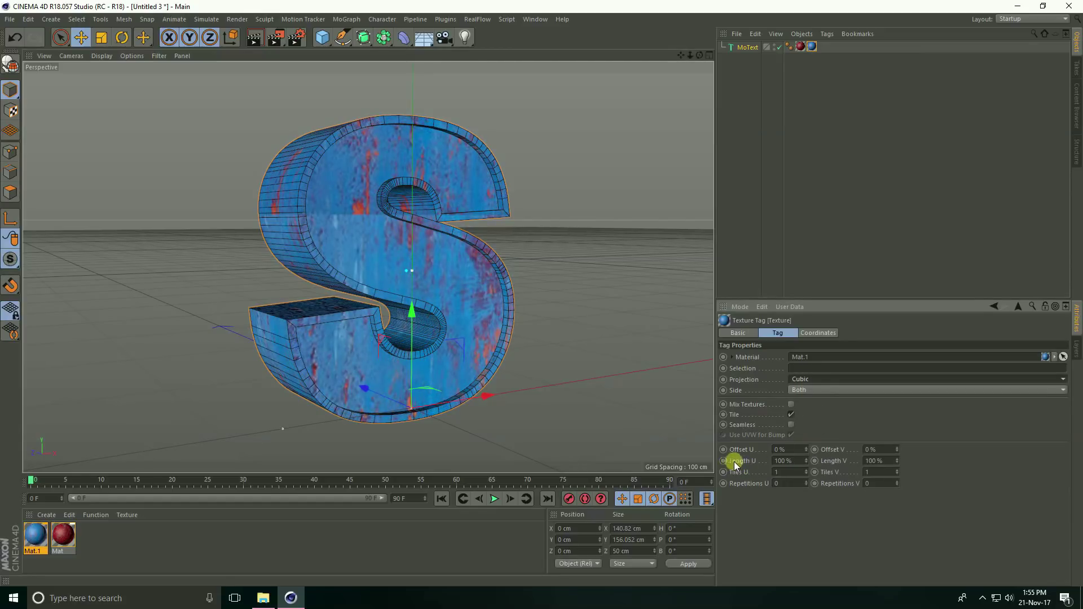
text(50)
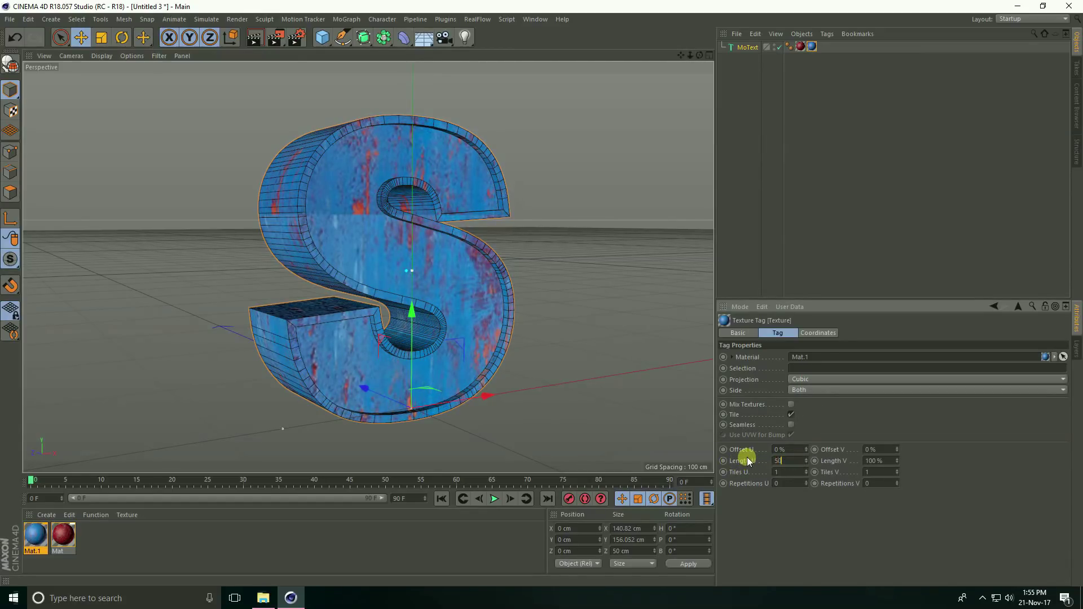
key(Return)
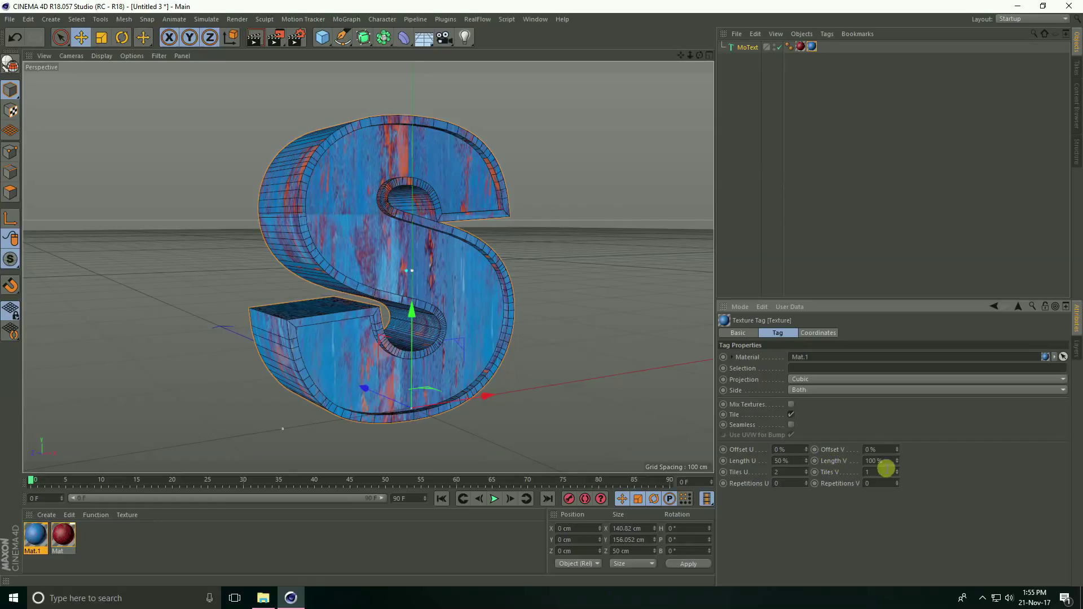
drag(883, 466, 856, 461)
key(Return)
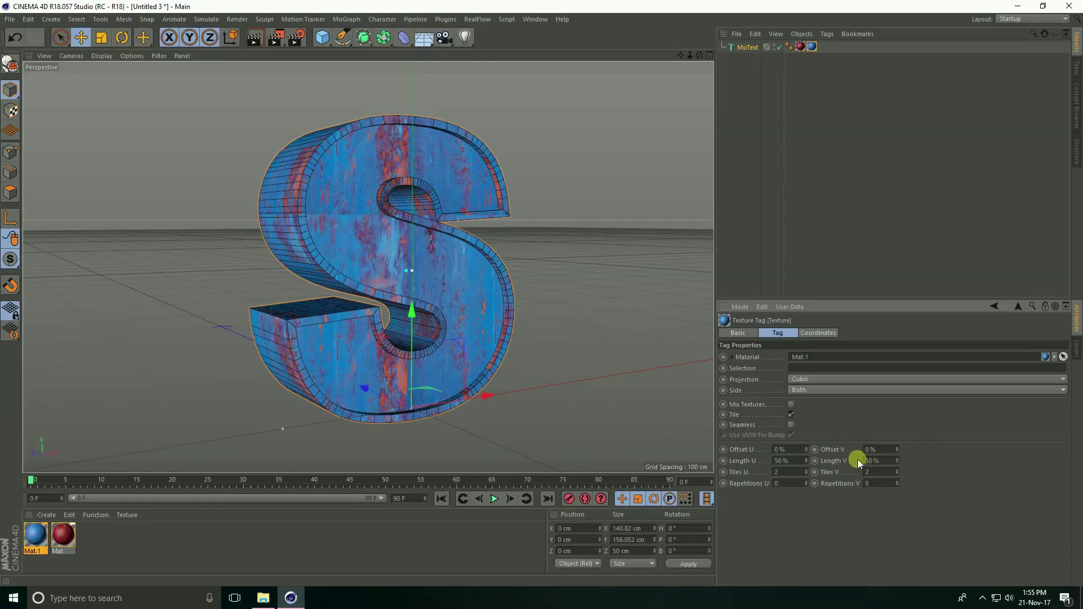
click(790, 424)
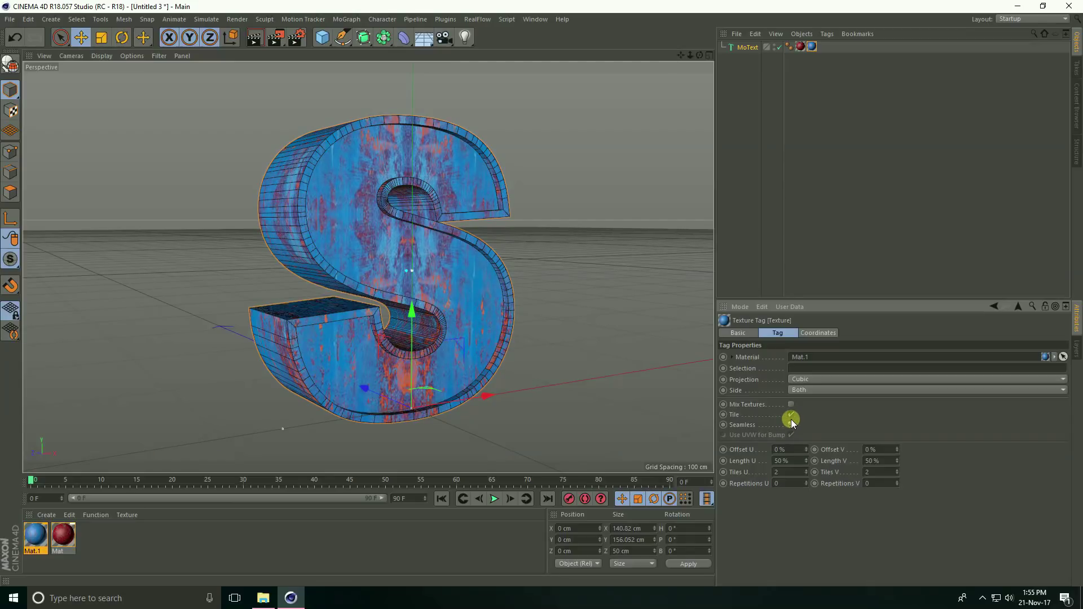
- Enable Mat.1's Alpha channel using a Gradient shader of type 2D - V
double_click(36, 537)
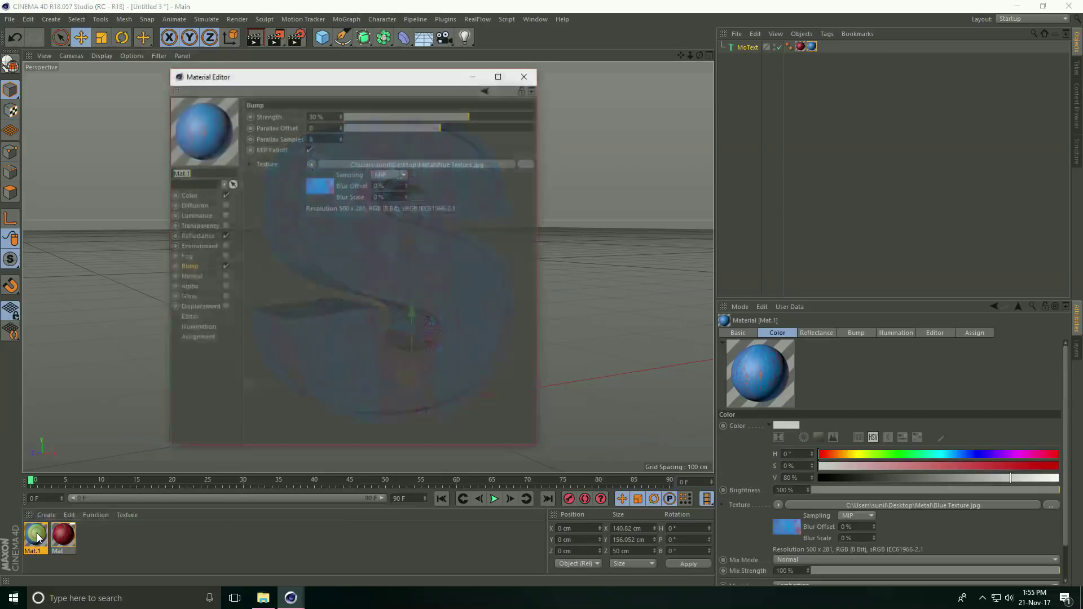
drag(314, 79, 556, 116)
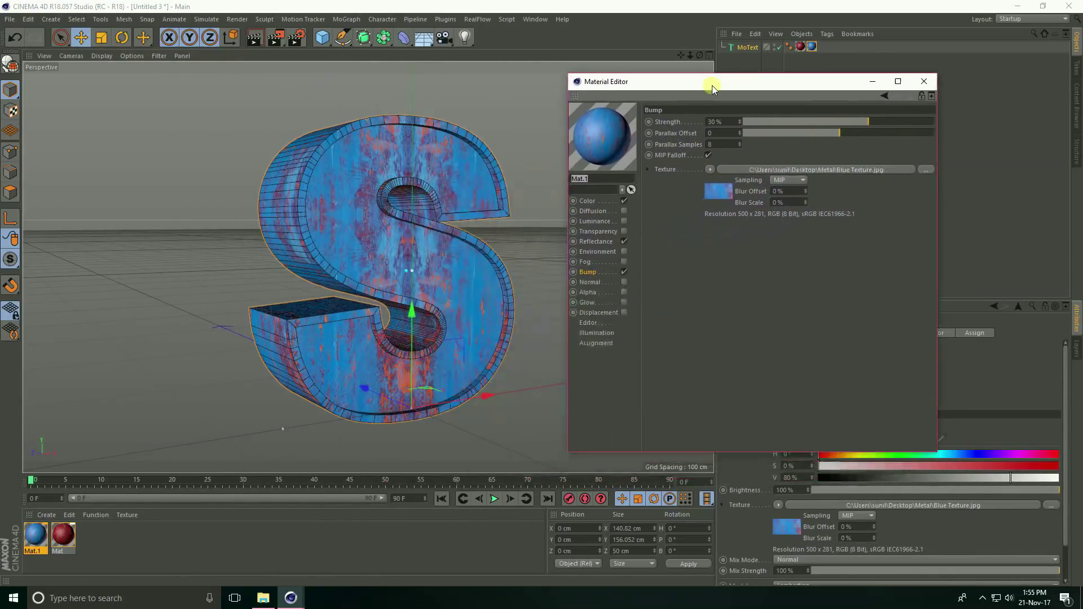
click(624, 292)
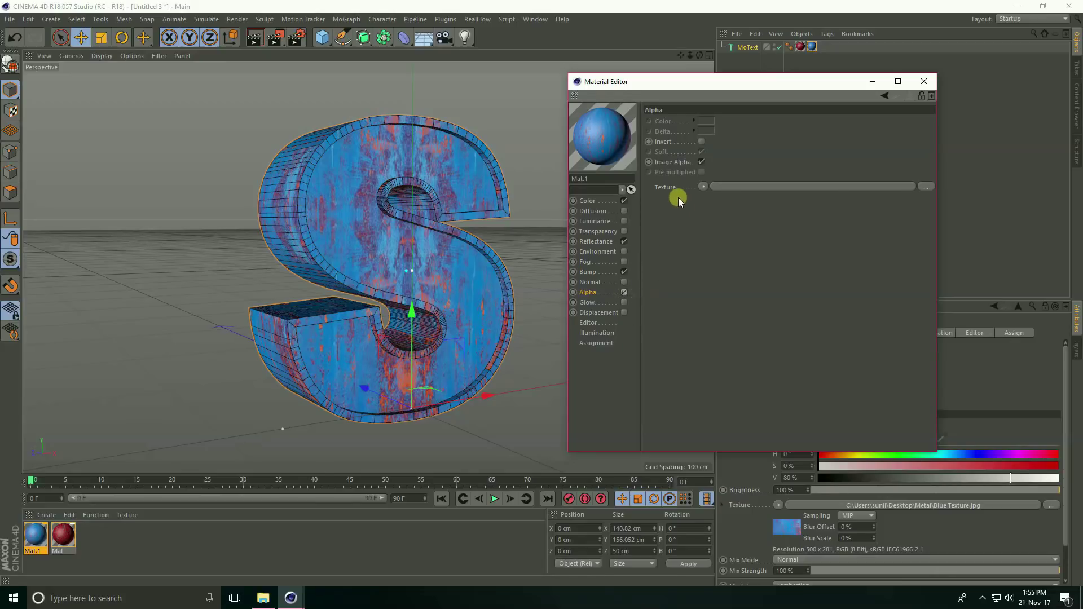
click(705, 187)
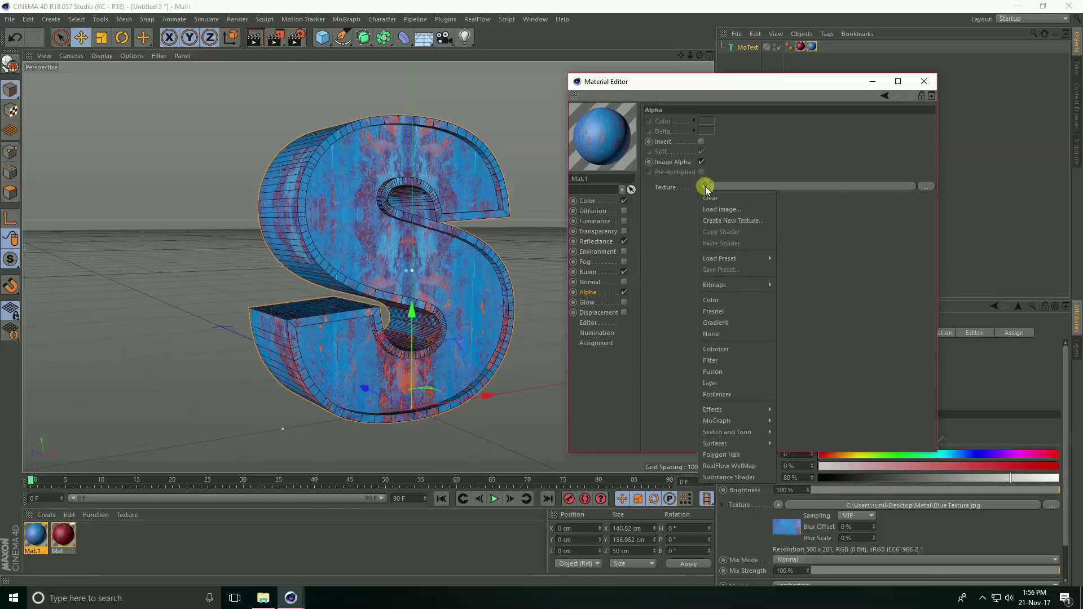
click(715, 323)
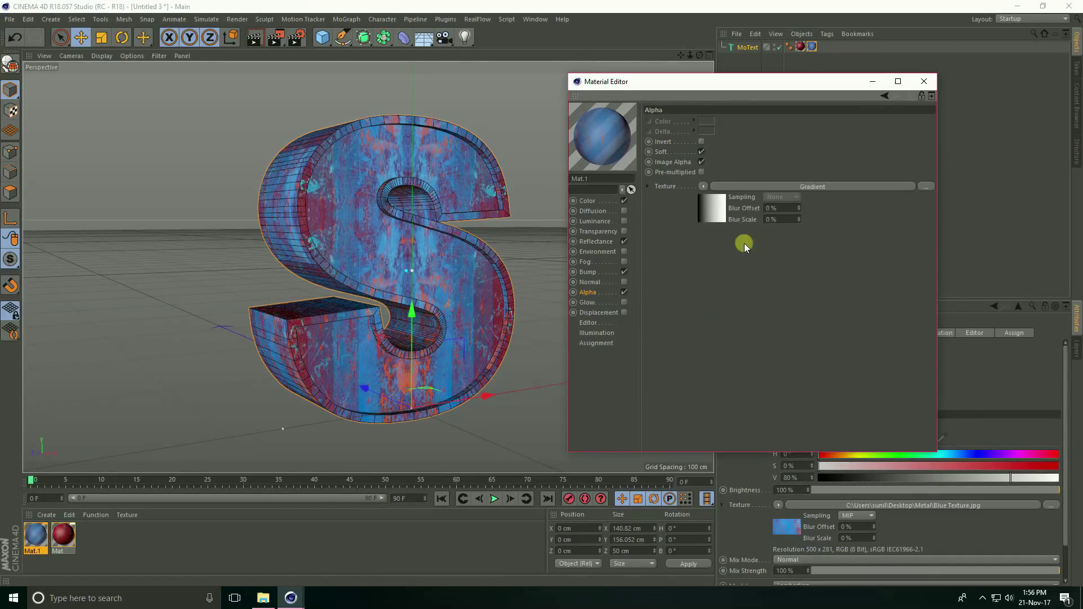
click(714, 207)
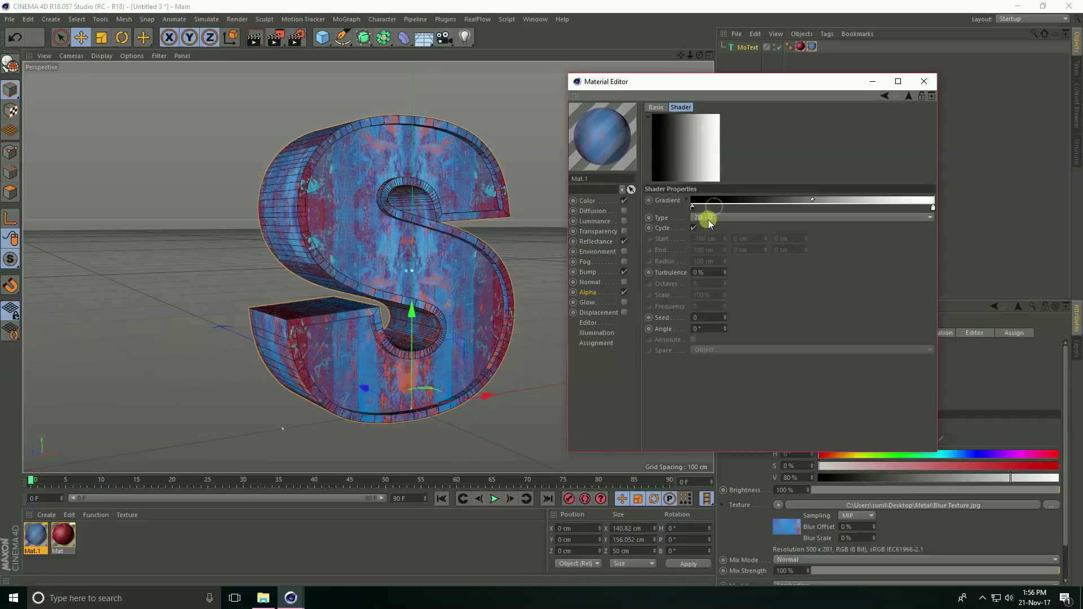
click(710, 217)
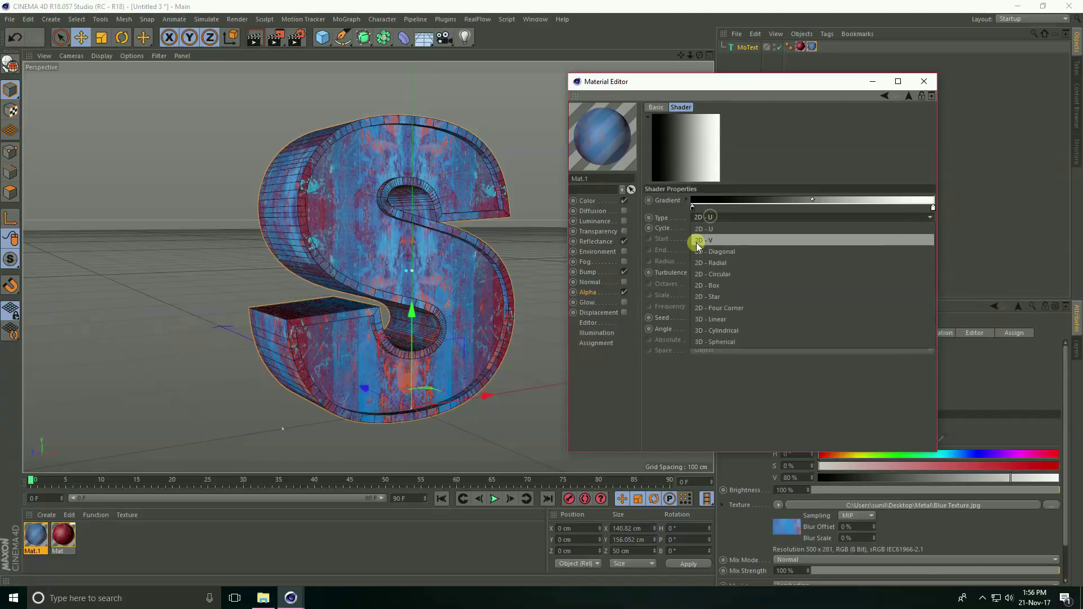
click(721, 240)
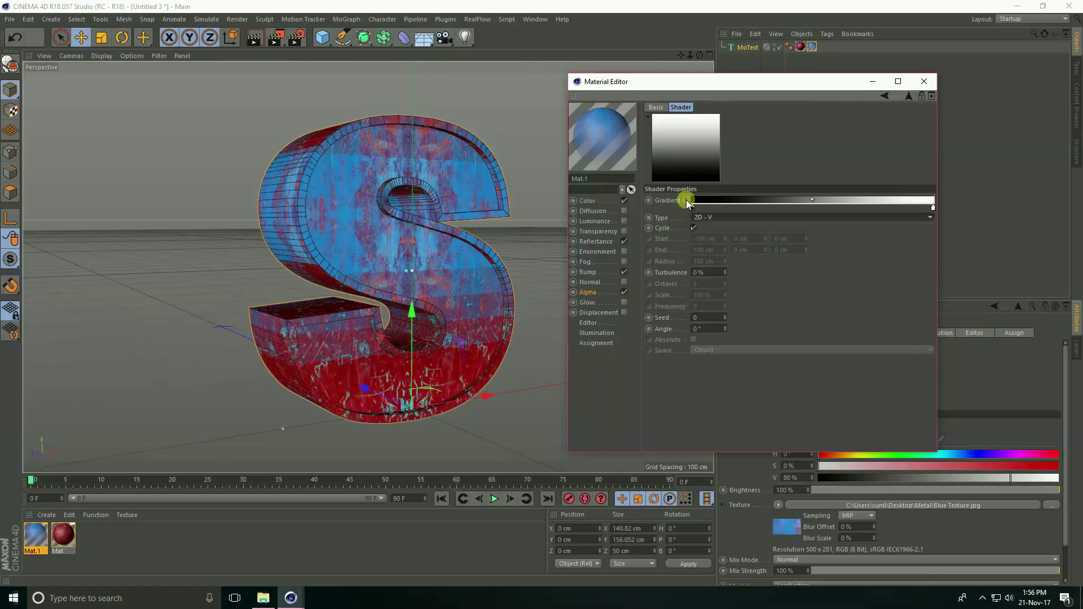
- Set Mat.1's alpha gradient interpolation to None and drag the white knot left
click(687, 201)
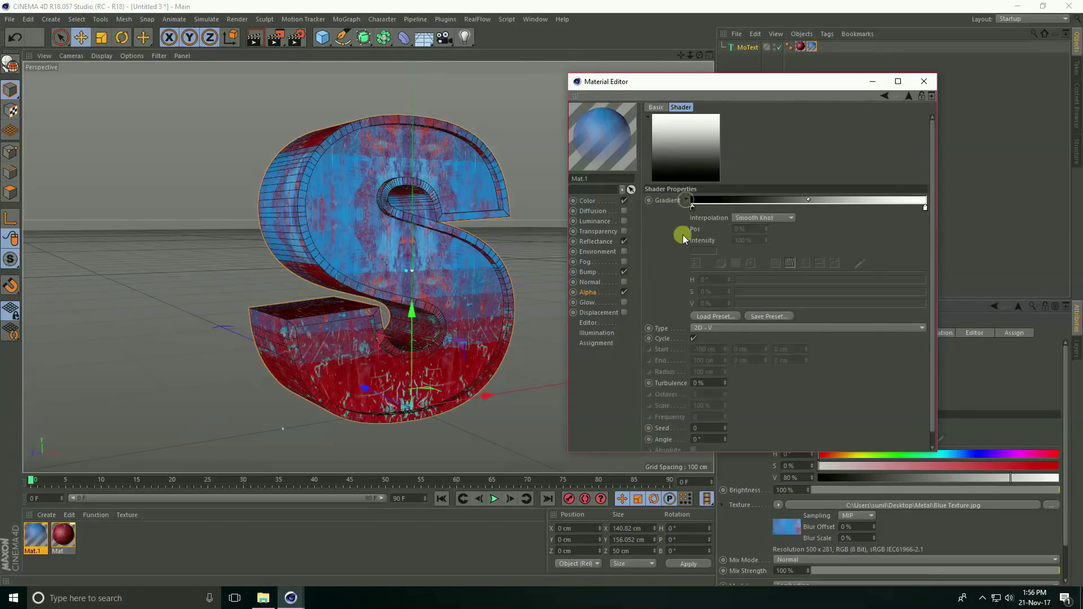
click(764, 217)
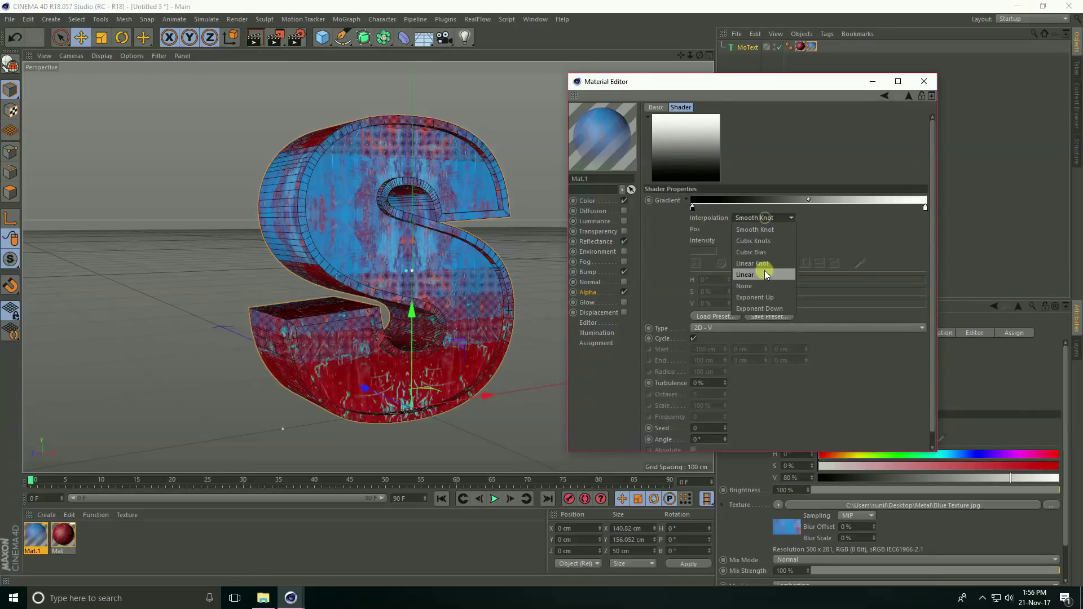
click(760, 285)
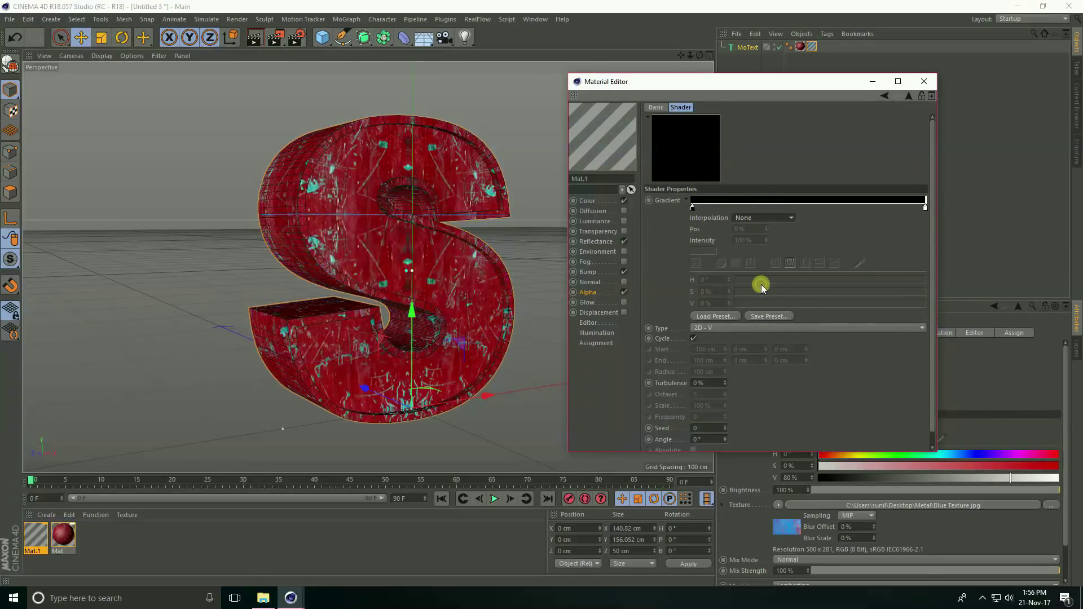
drag(925, 208, 952, 206)
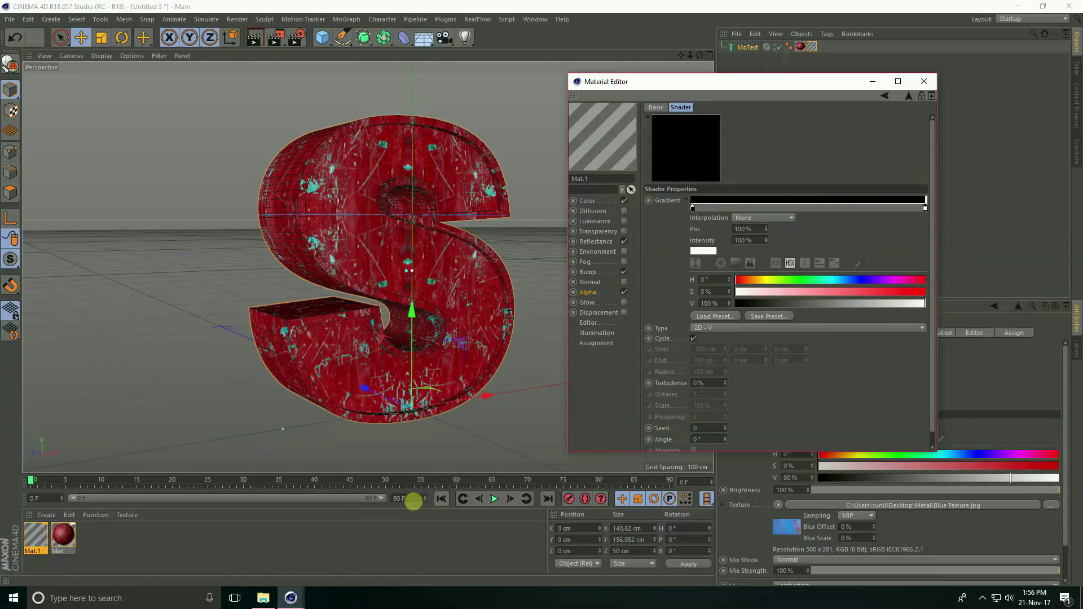
- Set the animation length and preview range to 200 frames
drag(652, 85, 673, 57)
text(200)
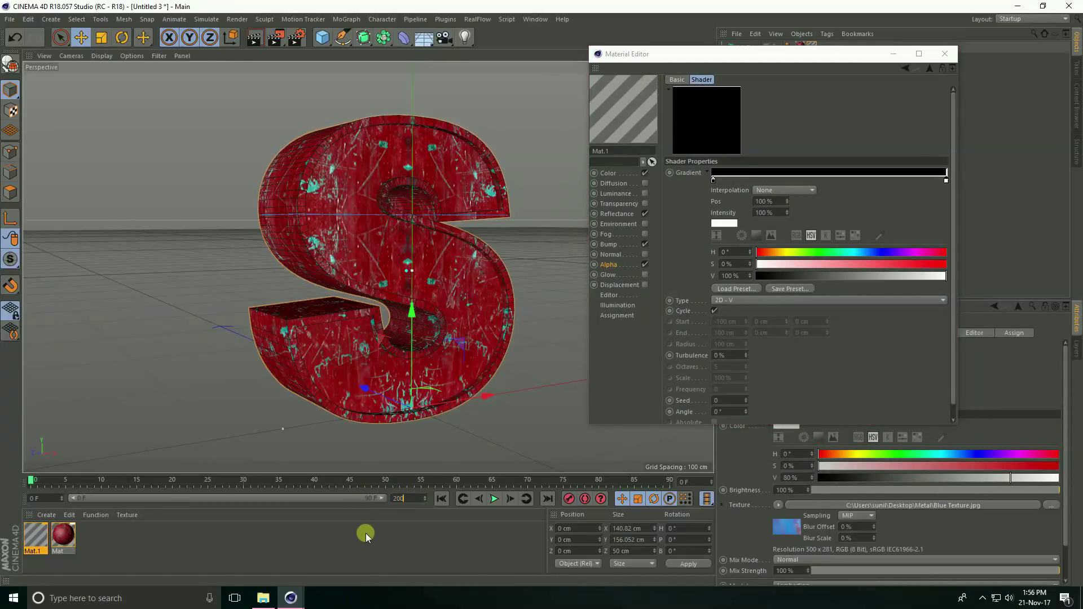
key(Return)
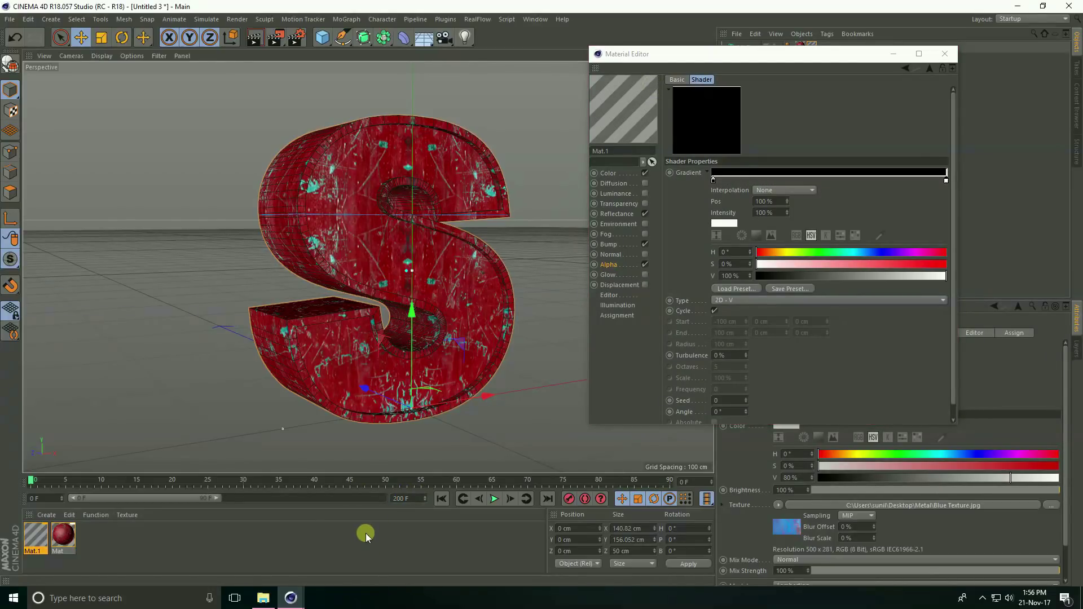
drag(234, 500, 395, 502)
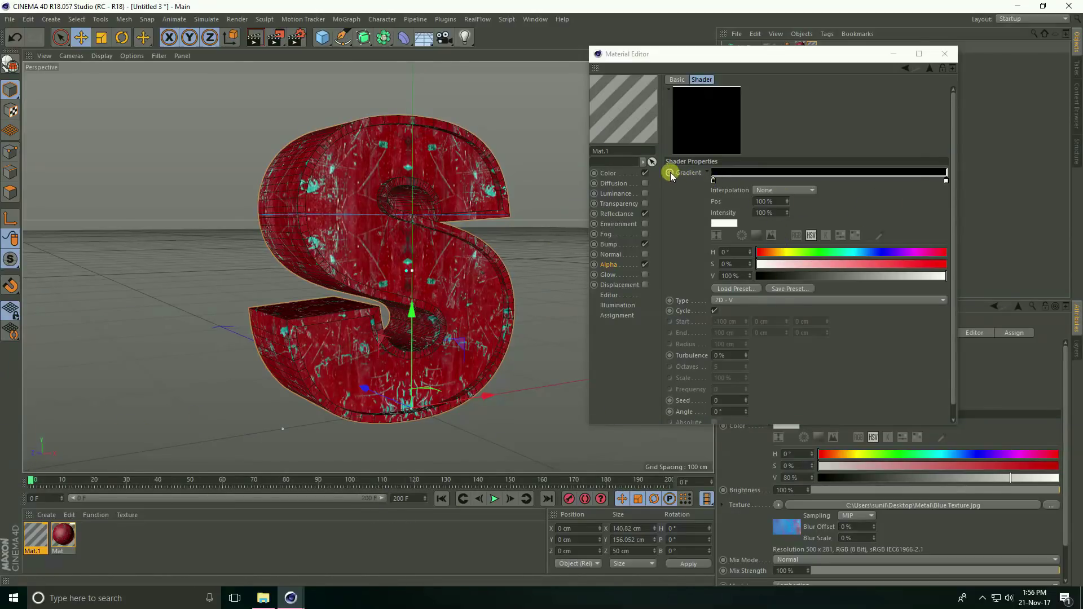
- Keyframe the gradient at frame 0, then move its knot to 0% and keyframe it at frame 200
right_click(688, 174)
mouse_move(703, 181)
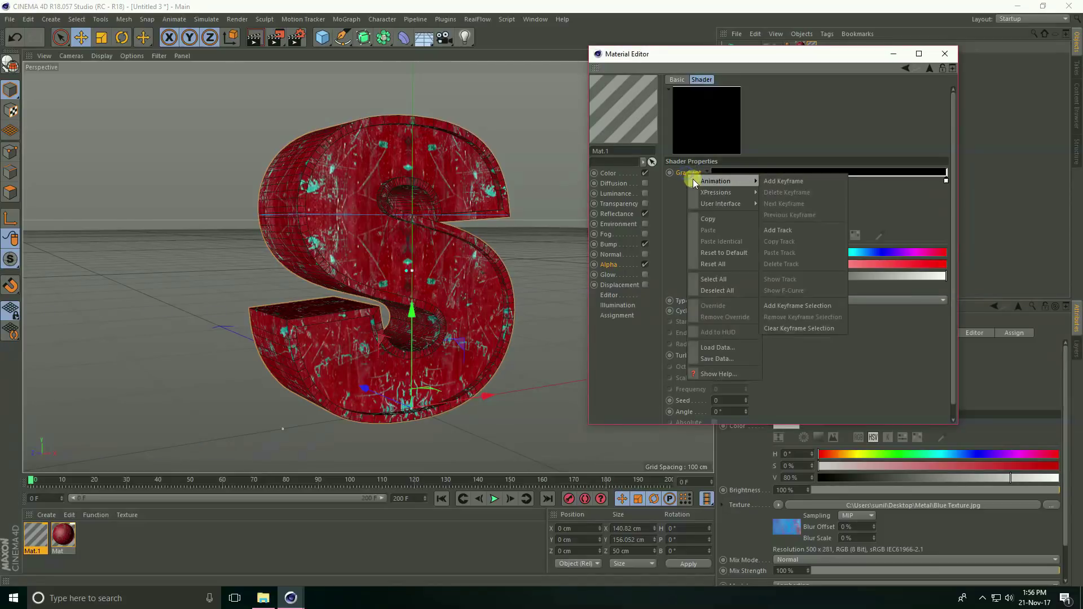
click(770, 181)
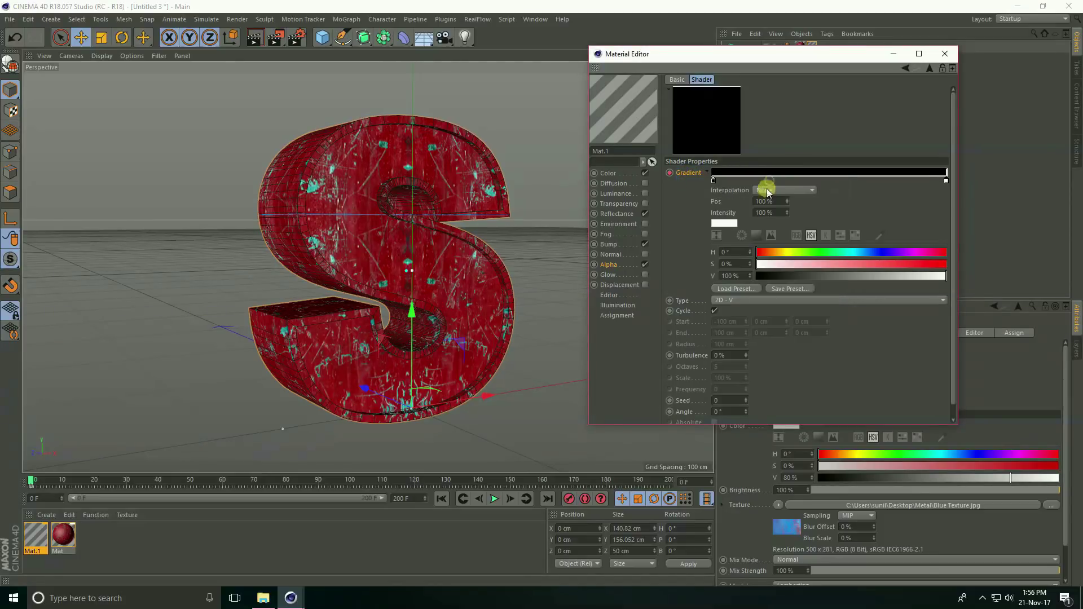
drag(645, 479, 695, 479)
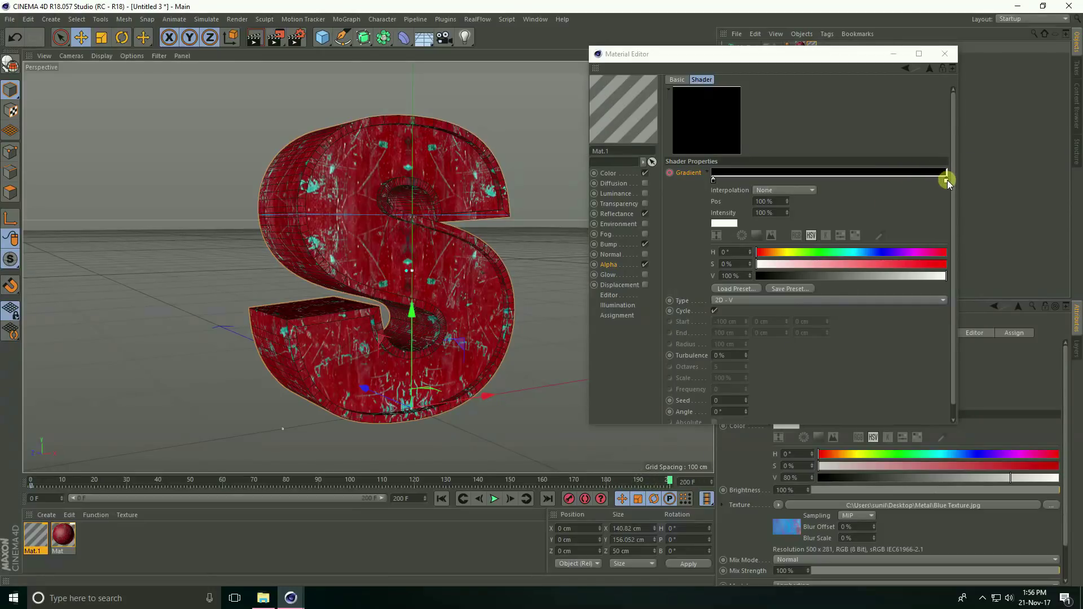
drag(946, 180, 864, 175)
drag(785, 171, 696, 169)
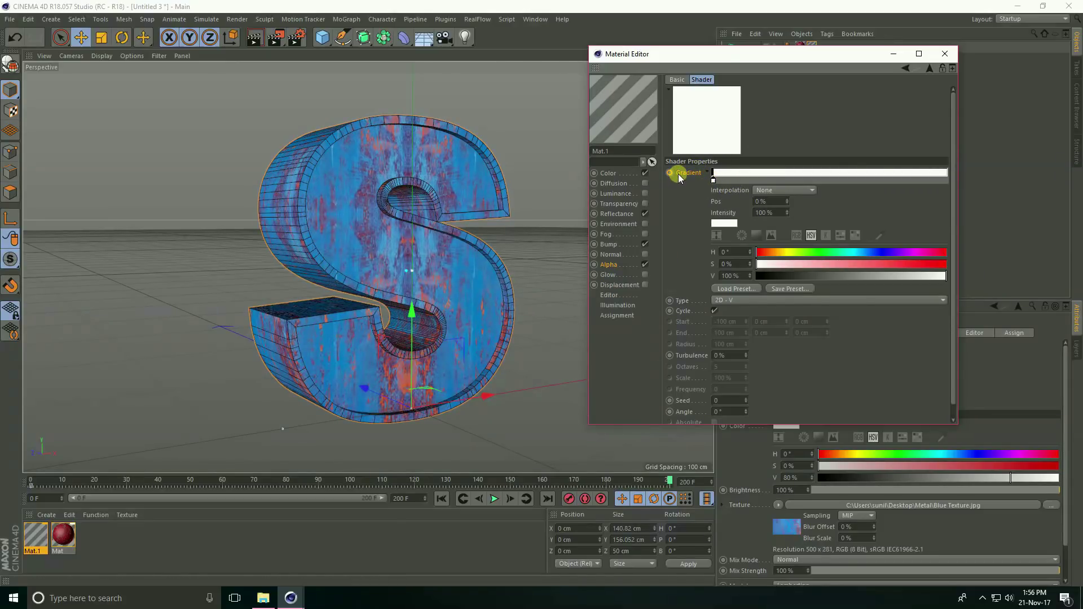
right_click(678, 173)
mouse_move(702, 178)
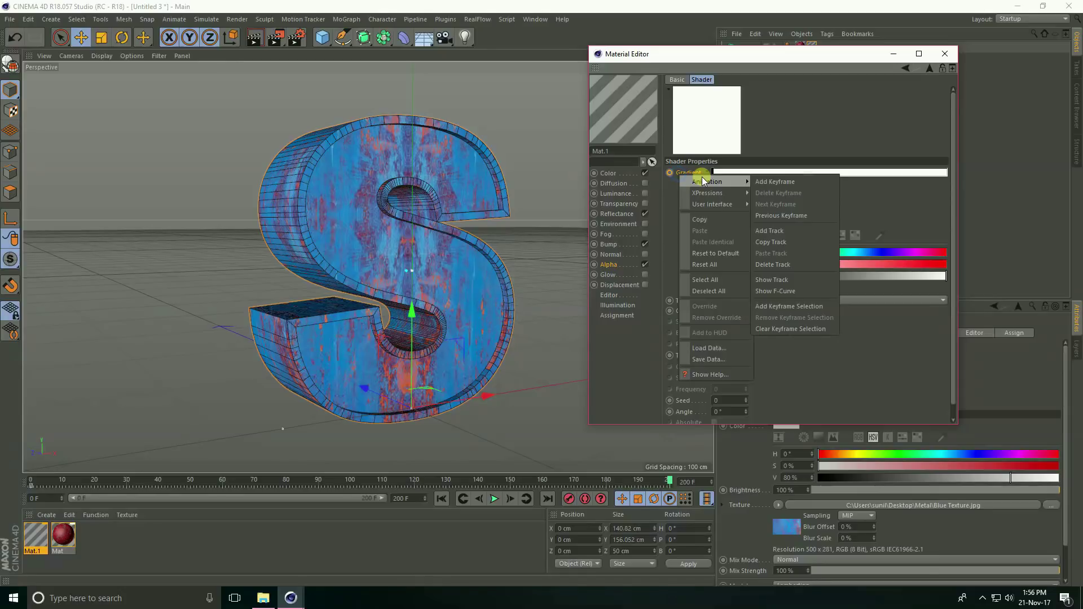
click(764, 181)
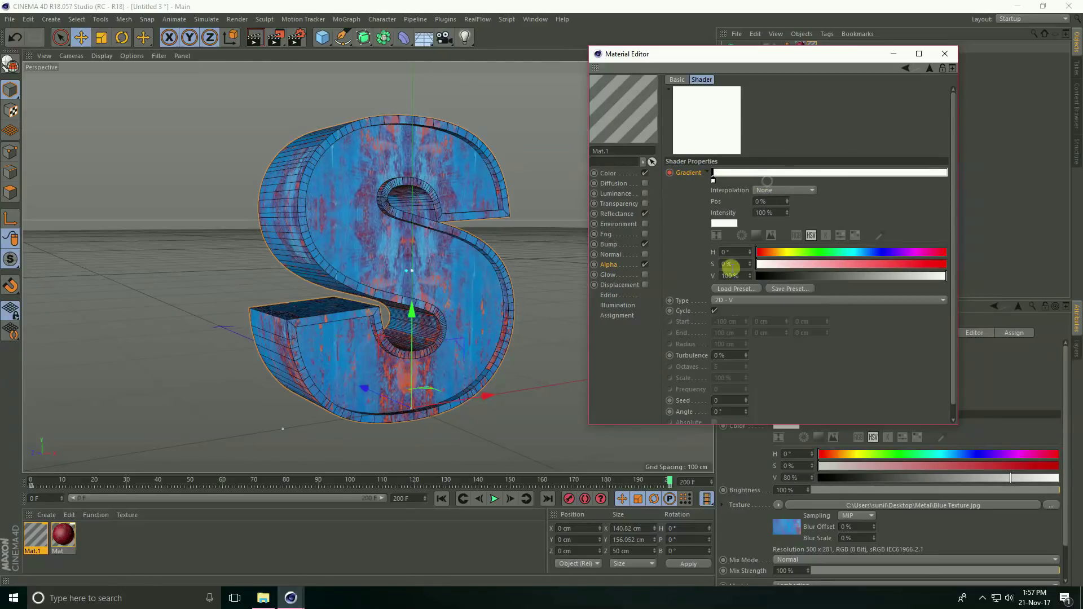
- Play the gradient animation from the start to preview the blue spreading over the S
click(445, 503)
click(495, 499)
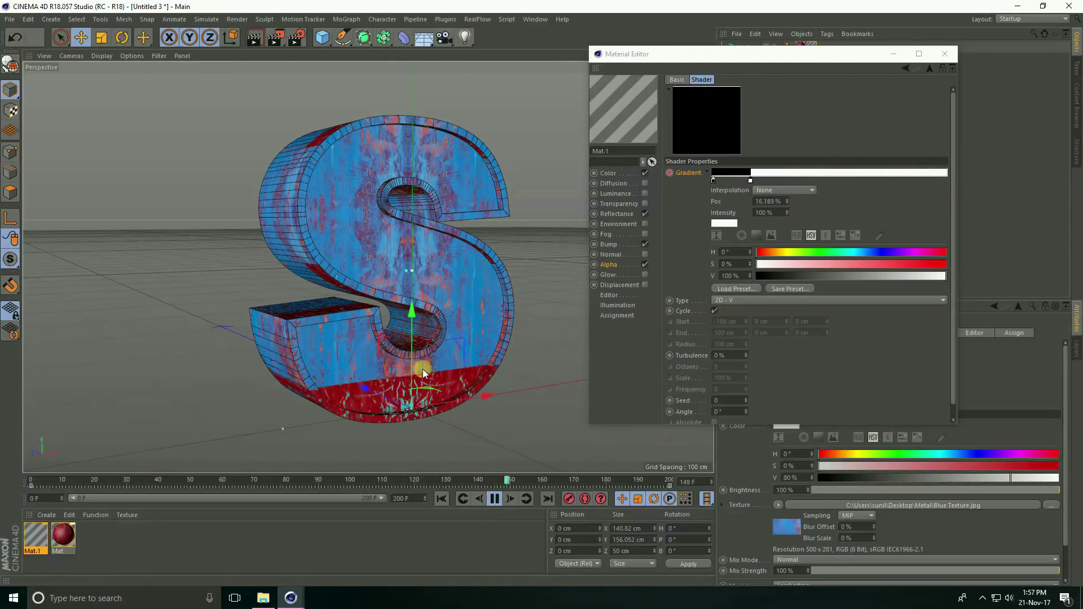
click(494, 499)
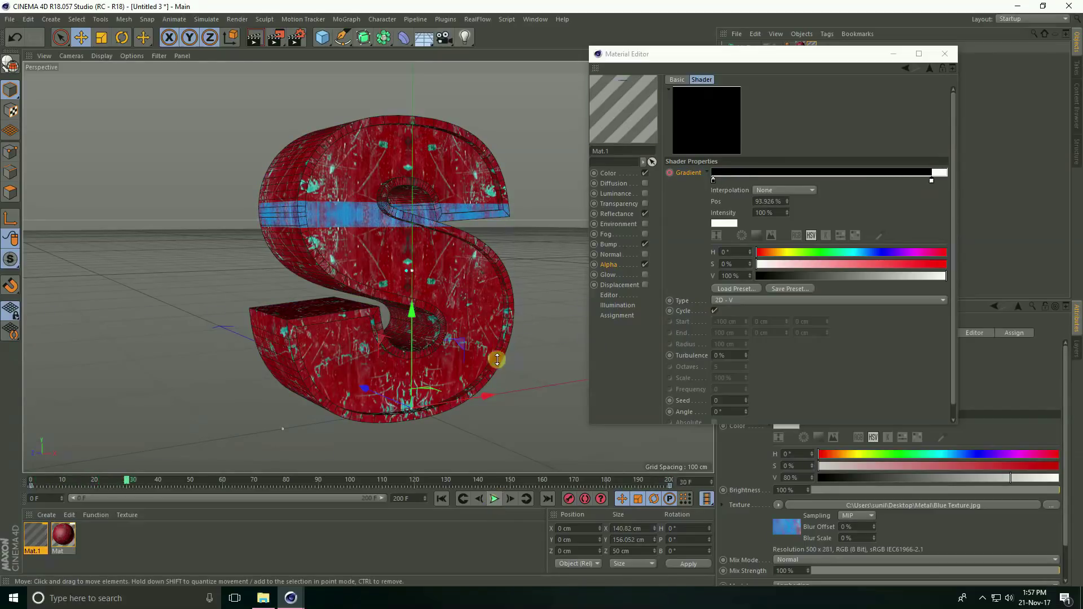
click(706, 172)
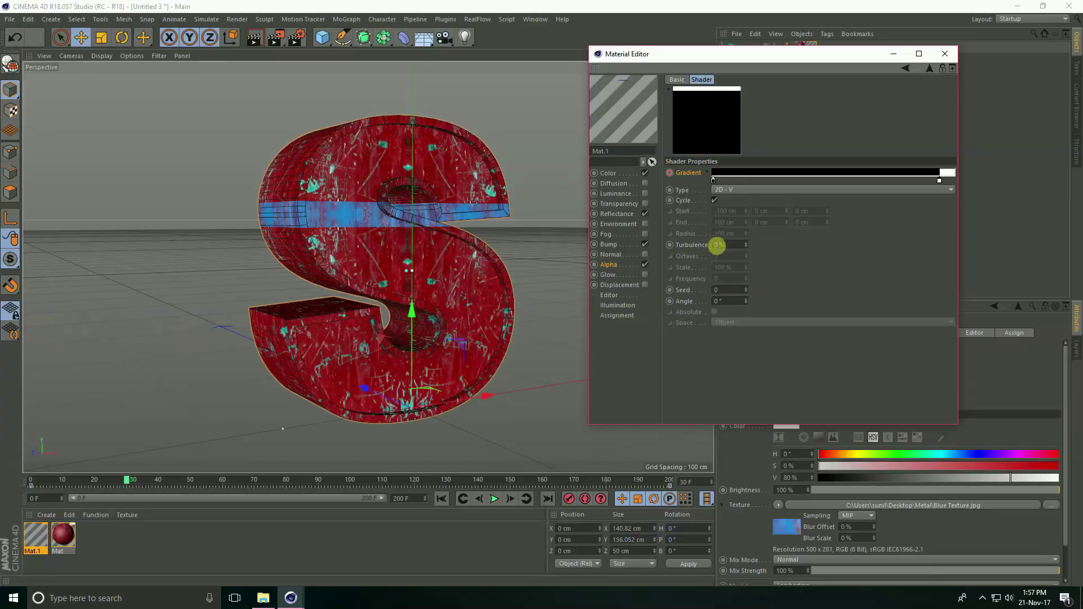
- Set the gradient Turbulence to 50% and play the animation from the start
click(729, 244)
text(50)
key(Return)
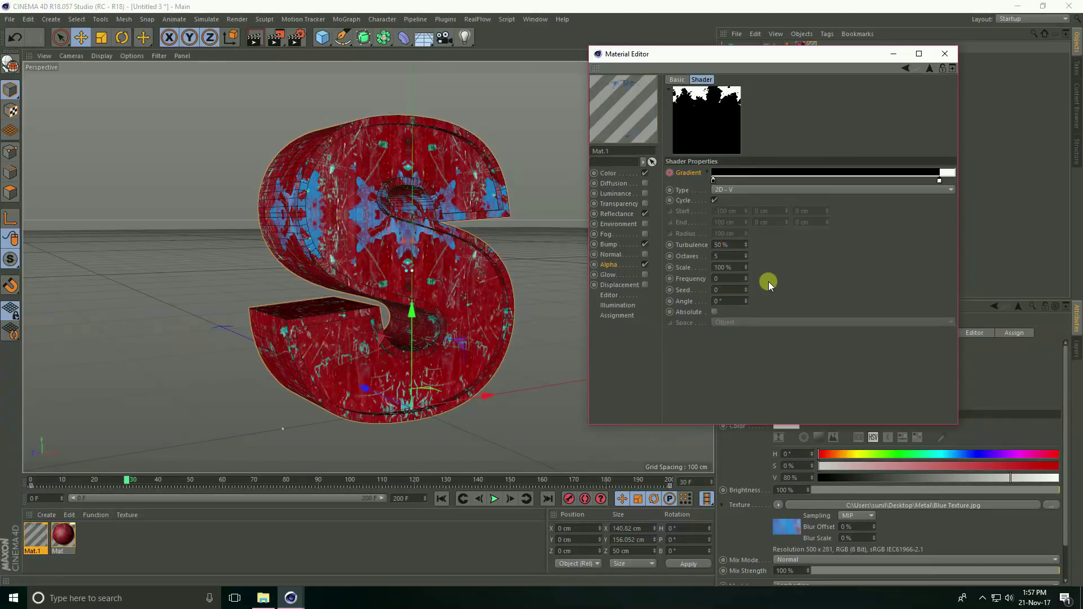
click(440, 502)
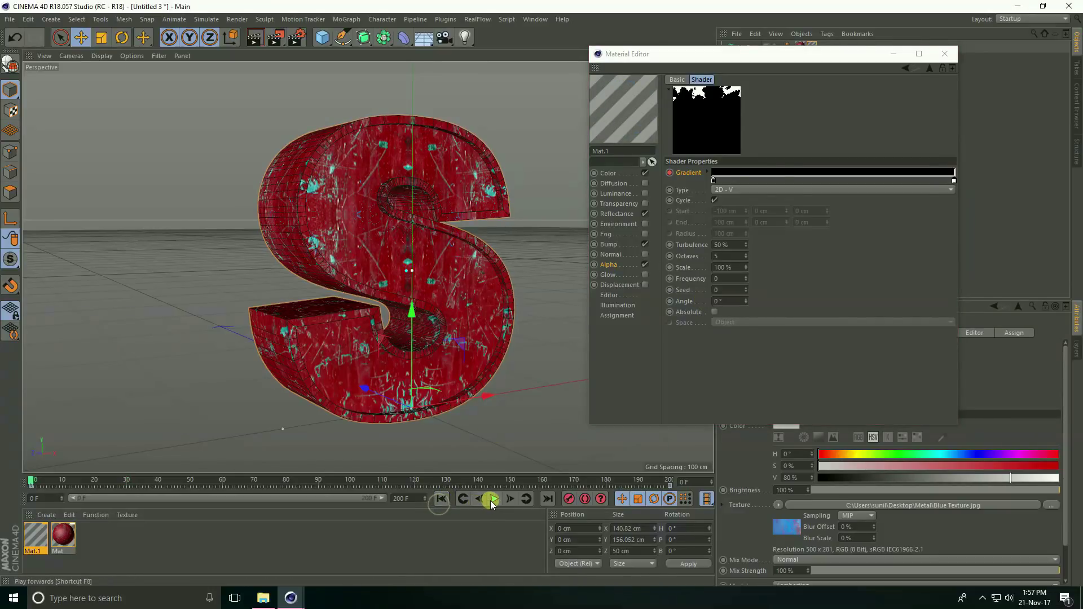
click(491, 499)
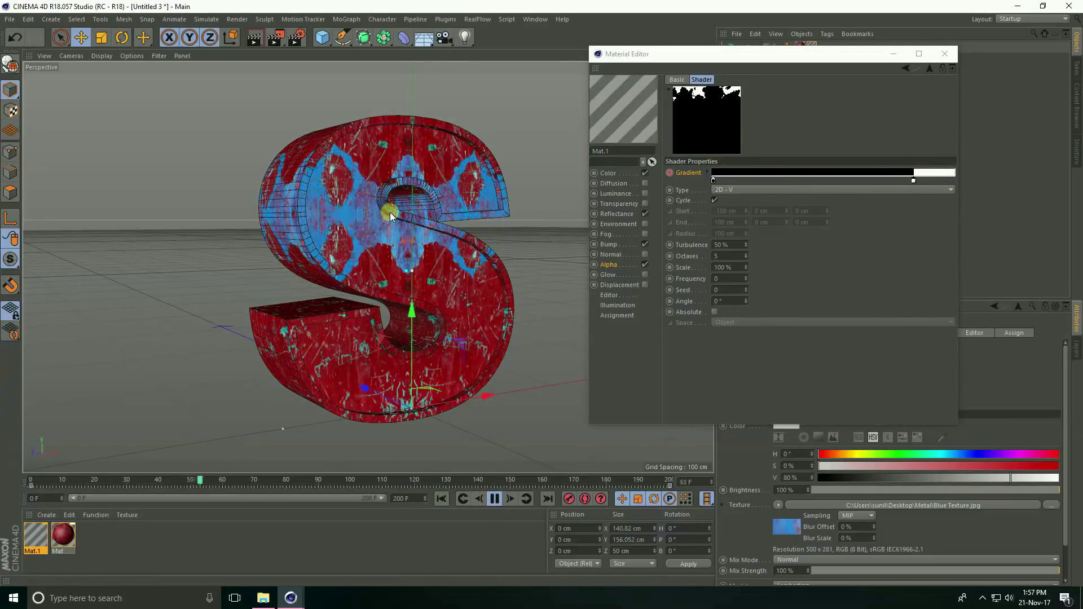
click(494, 498)
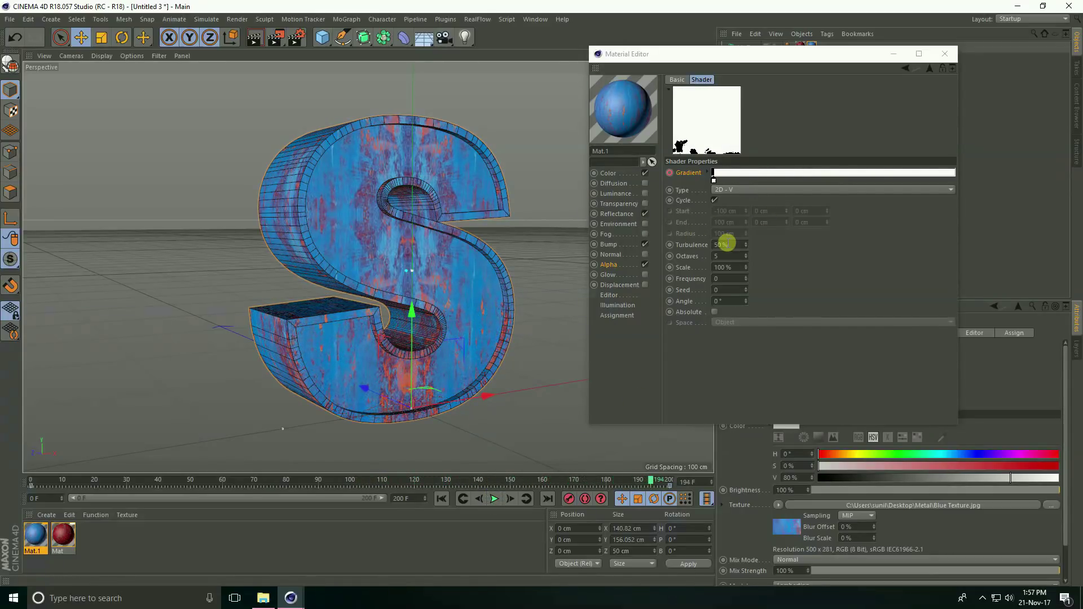
- Change the Turbulence to 25% and replay the animation to the end
click(726, 244)
text(25)
key(Return)
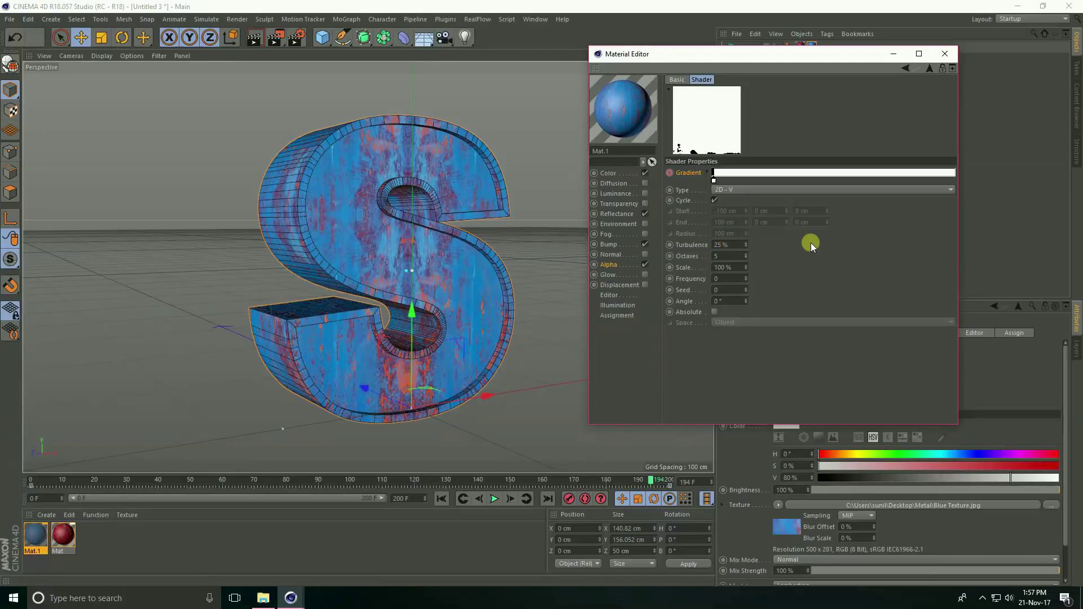
click(440, 499)
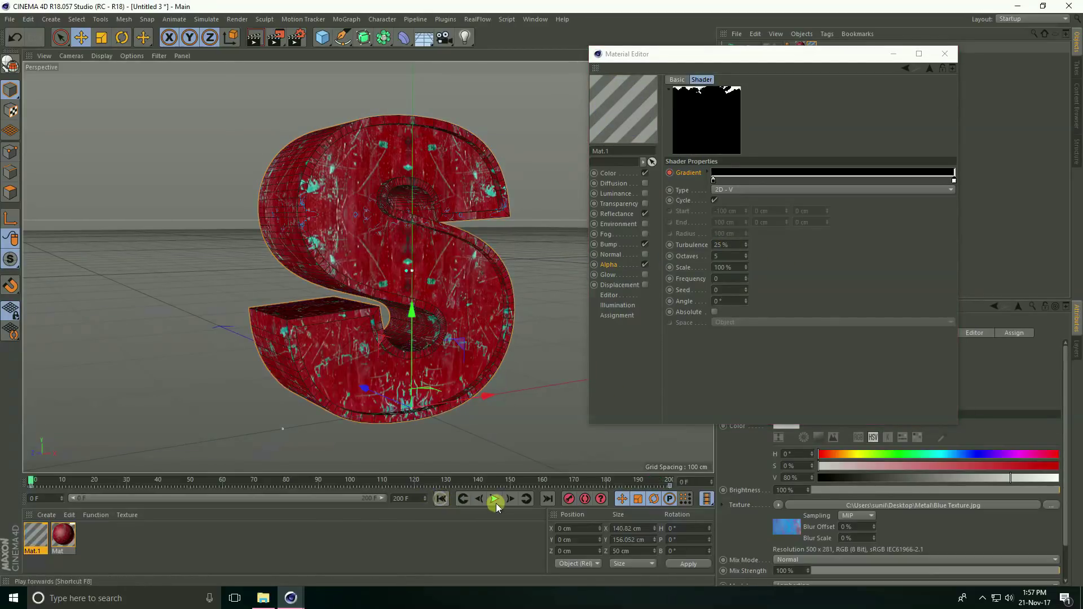
click(496, 502)
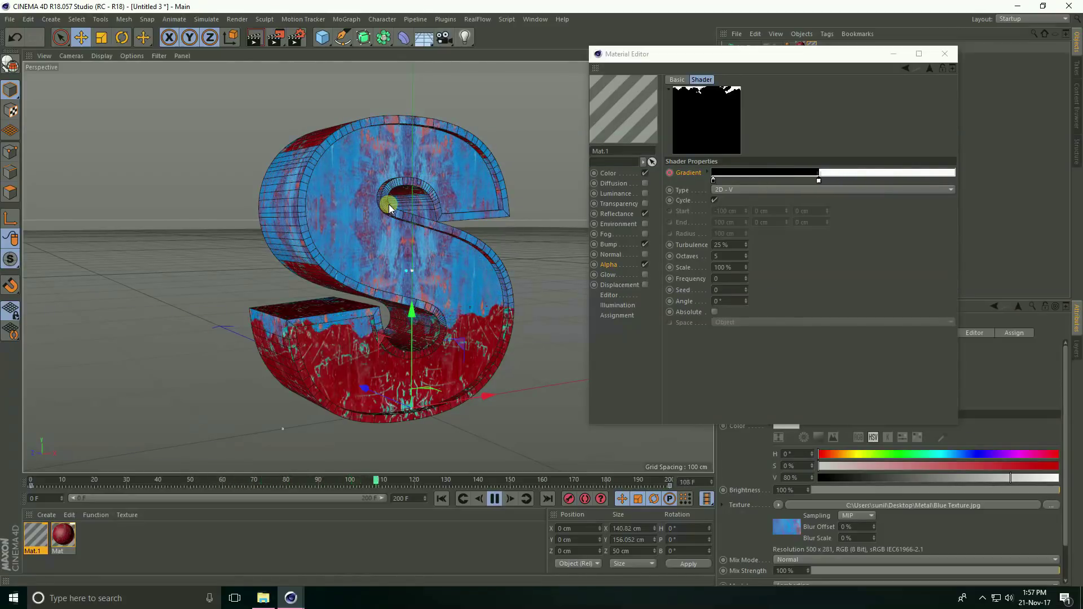
click(495, 500)
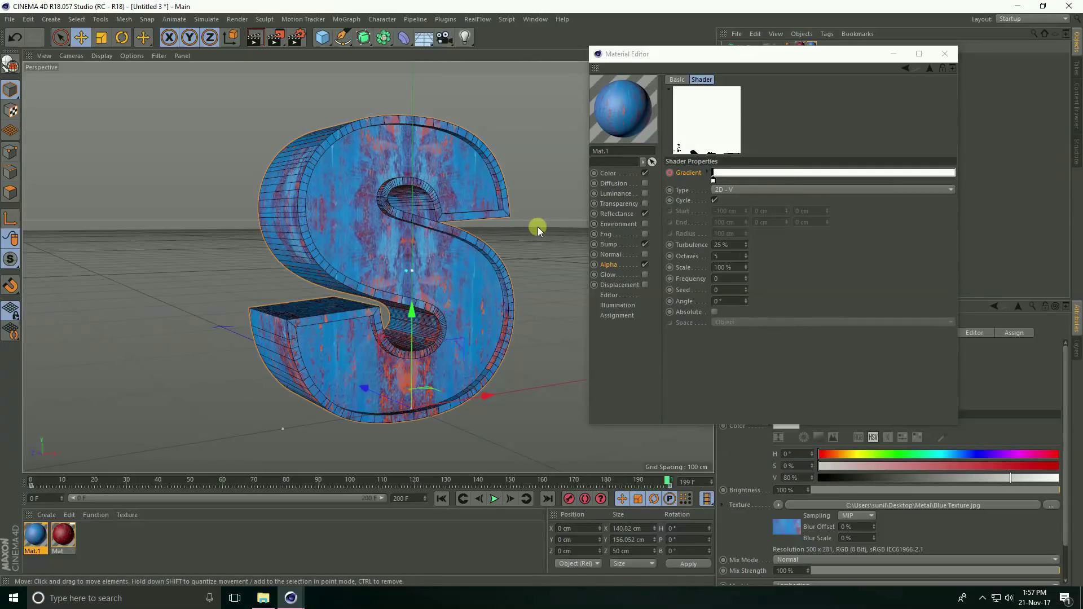
- Add Floor and Background objects and lower the Floor to Y -7.668 cm
click(946, 54)
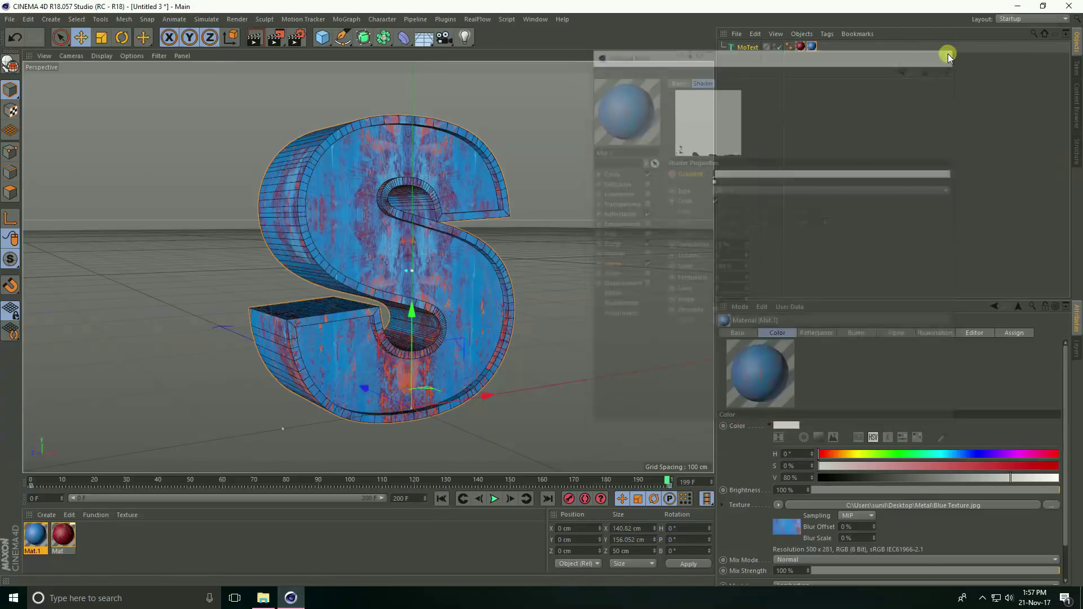
drag(431, 39, 466, 143)
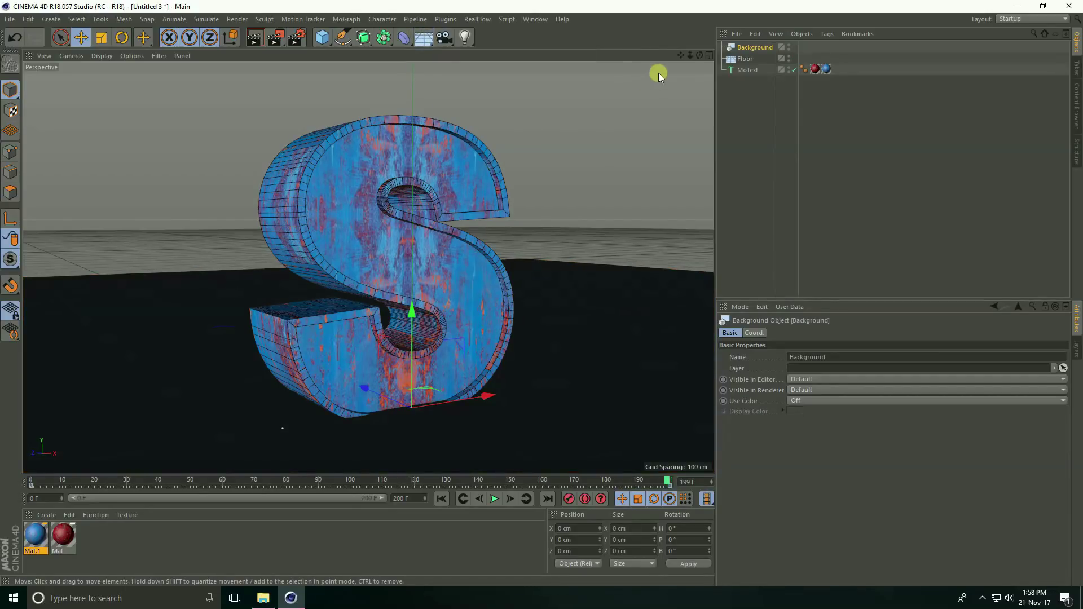
click(742, 60)
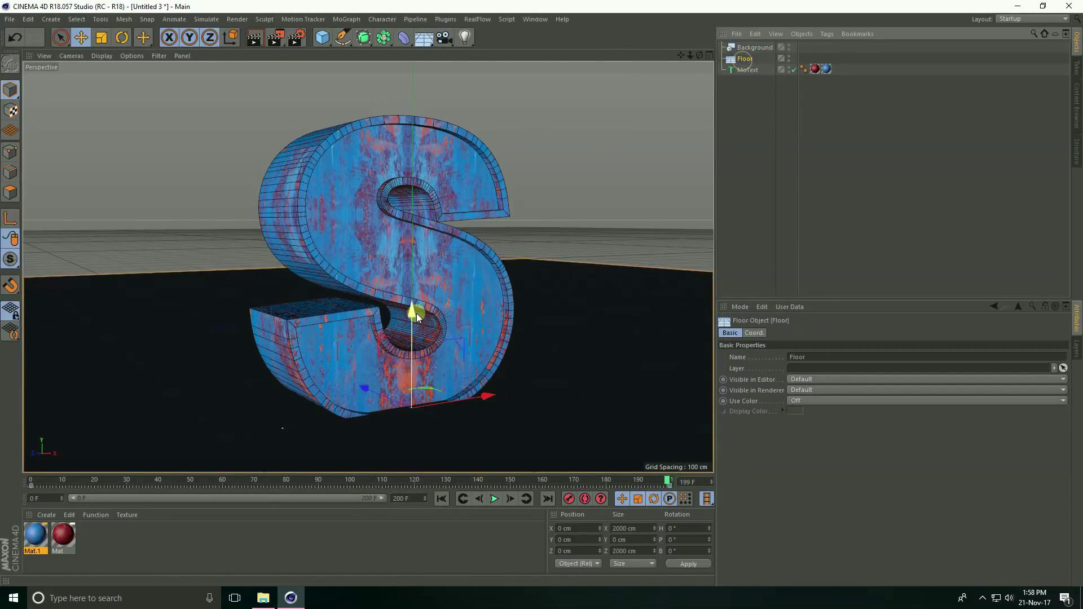
drag(416, 313, 426, 324)
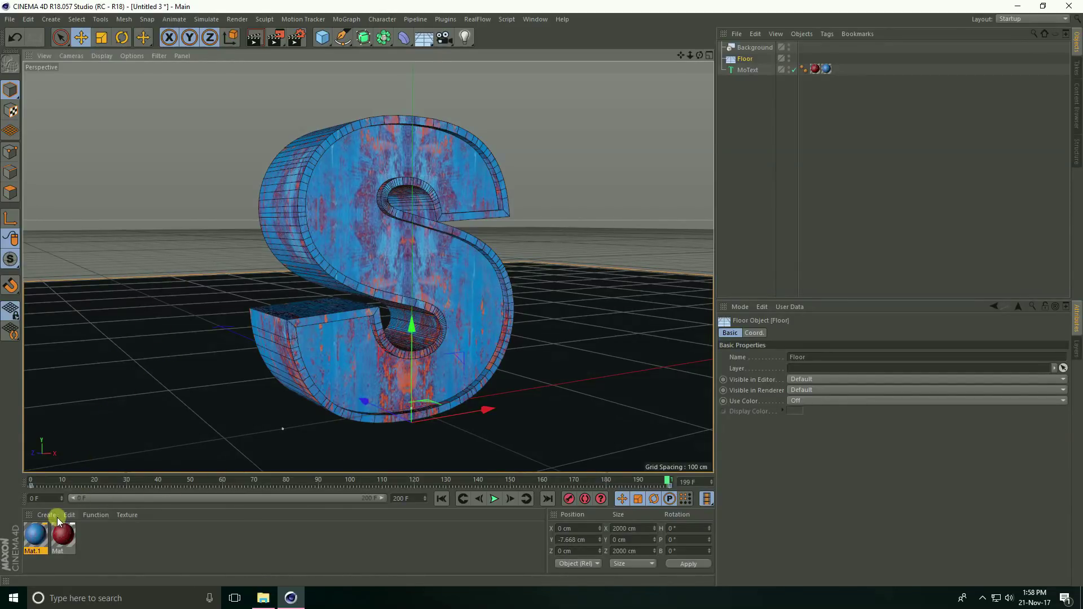
- Create a new material Mat.2 and open it in the Material Editor
click(38, 515)
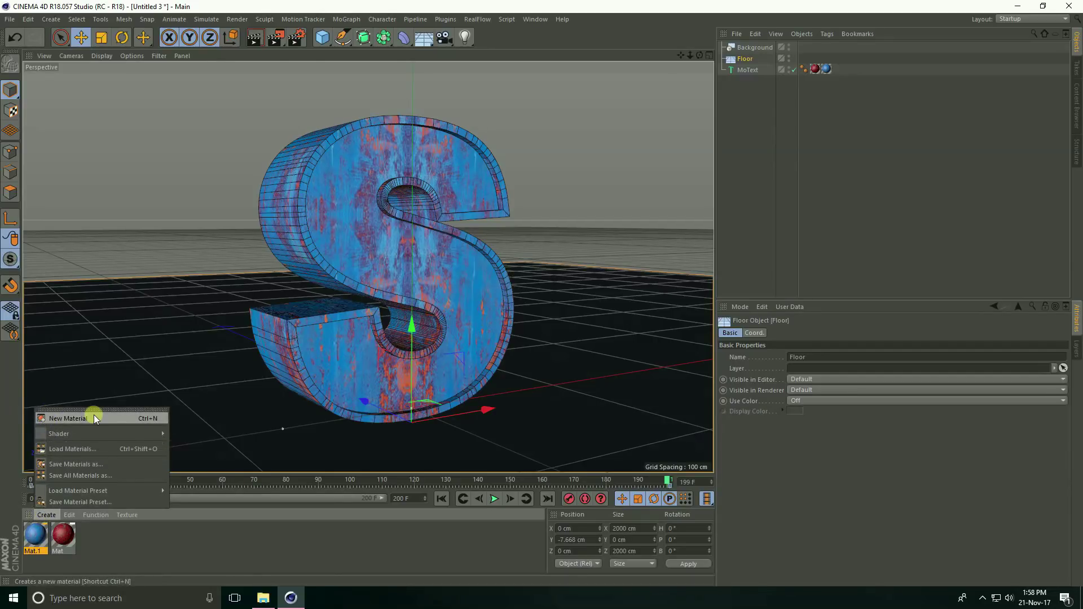
click(93, 415)
click(34, 533)
double_click(34, 539)
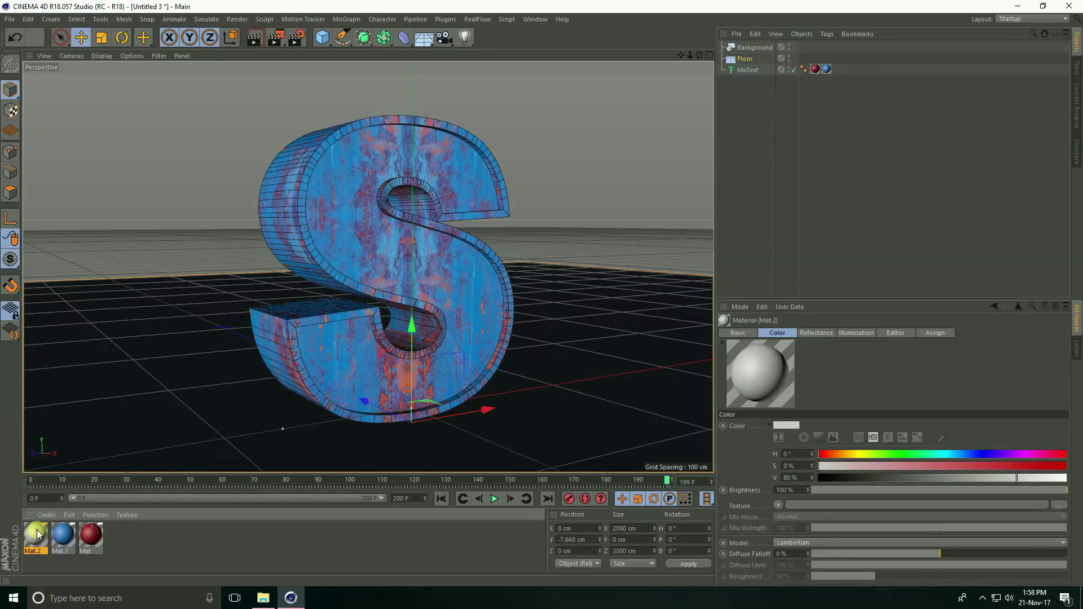
drag(285, 81, 659, 74)
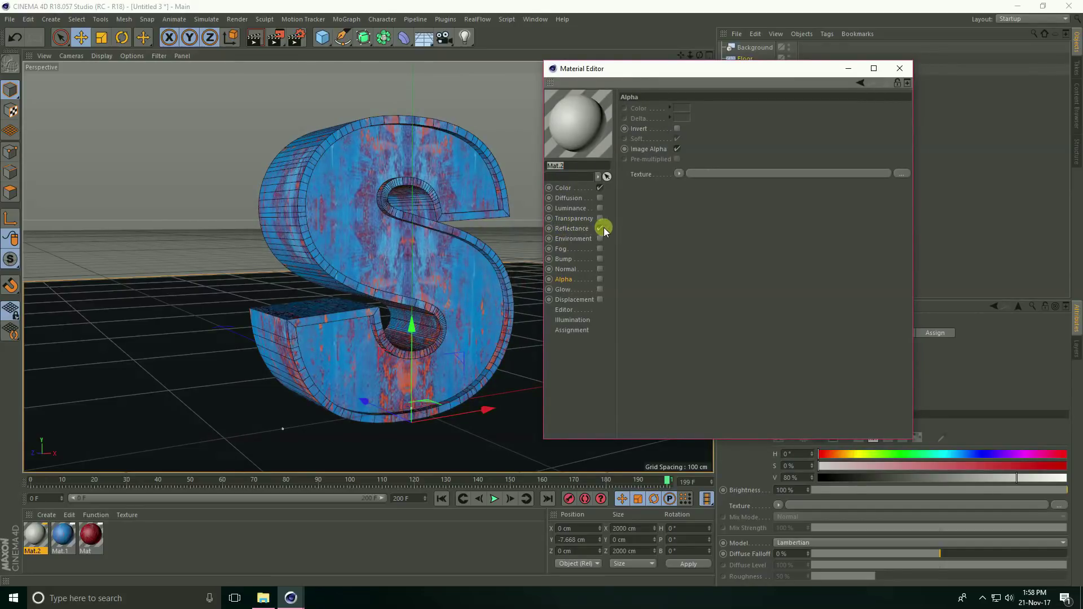
- Load a 2D - V Gradient shader into Mat.2's Color channel
click(564, 189)
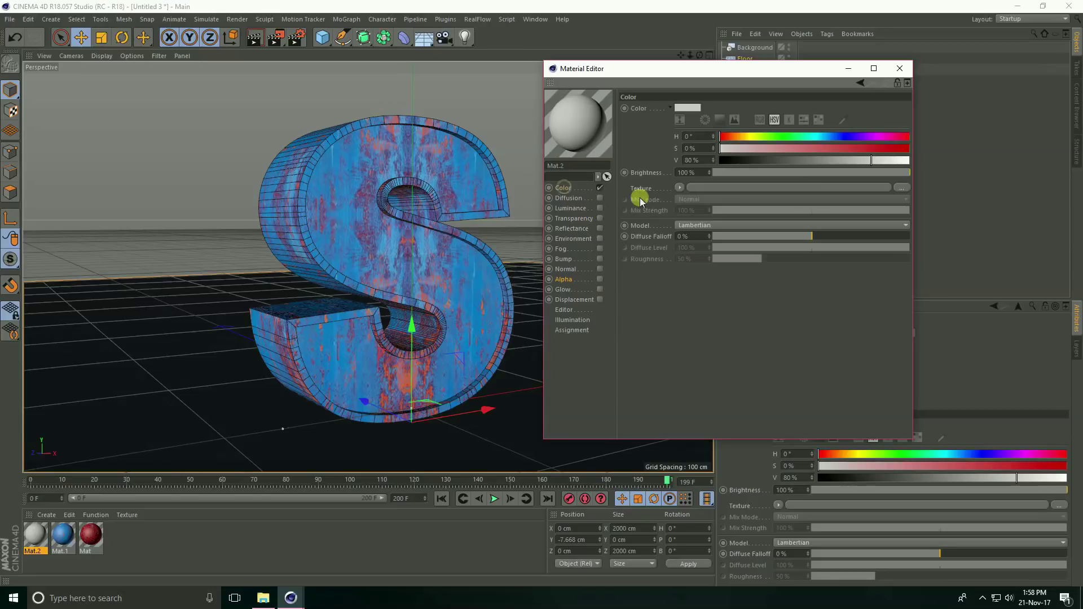
click(679, 187)
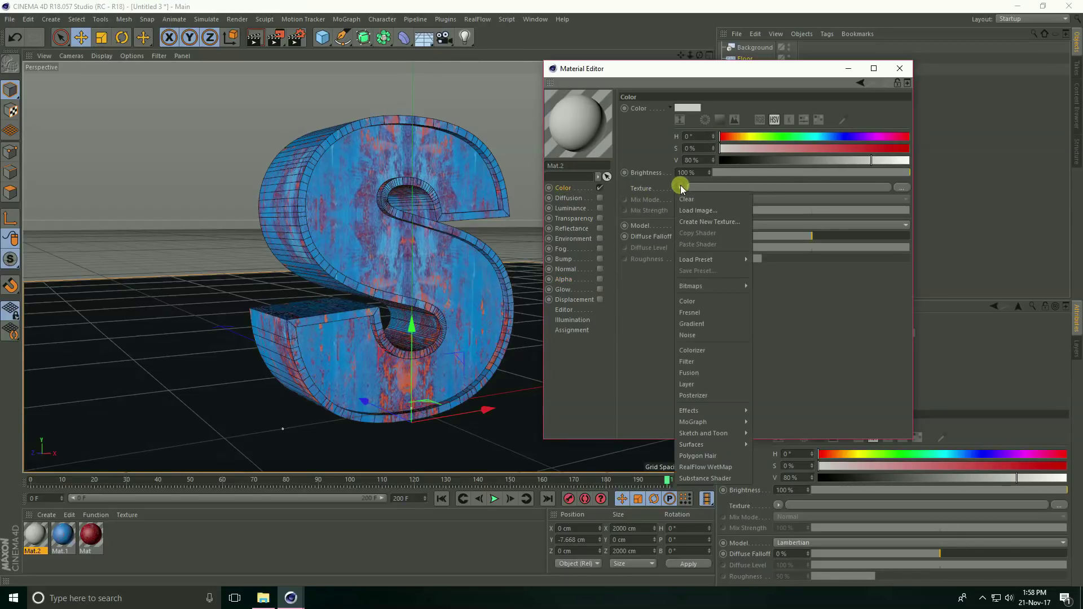
click(699, 323)
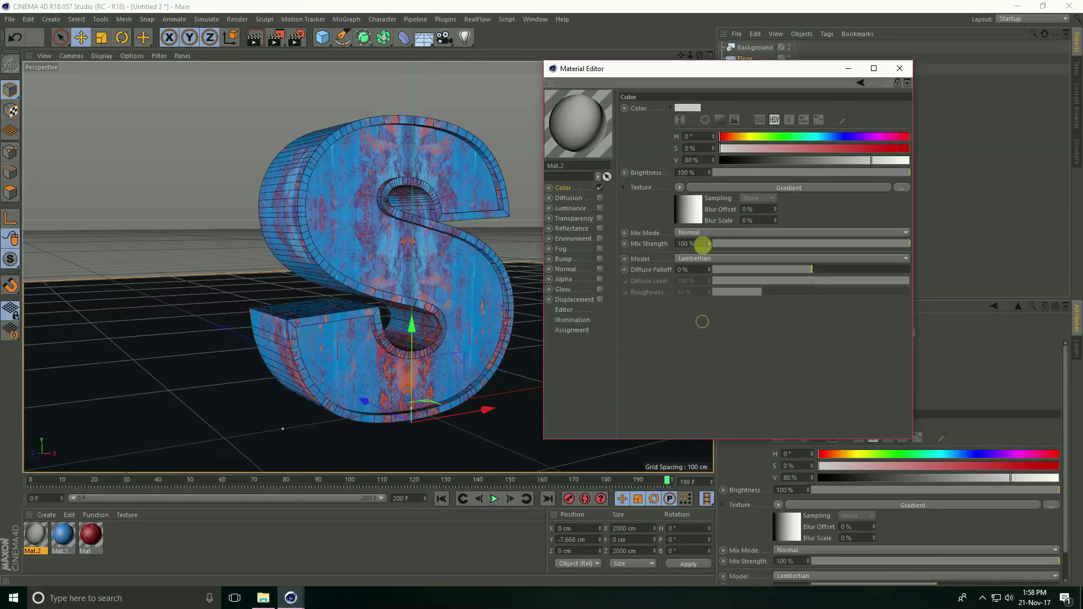
click(695, 207)
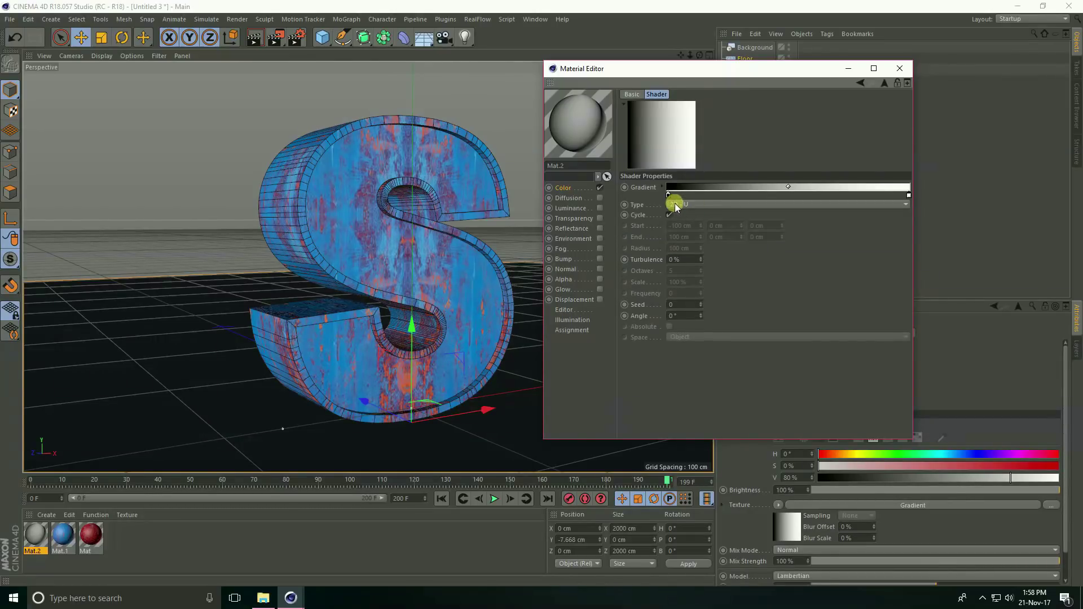
click(682, 206)
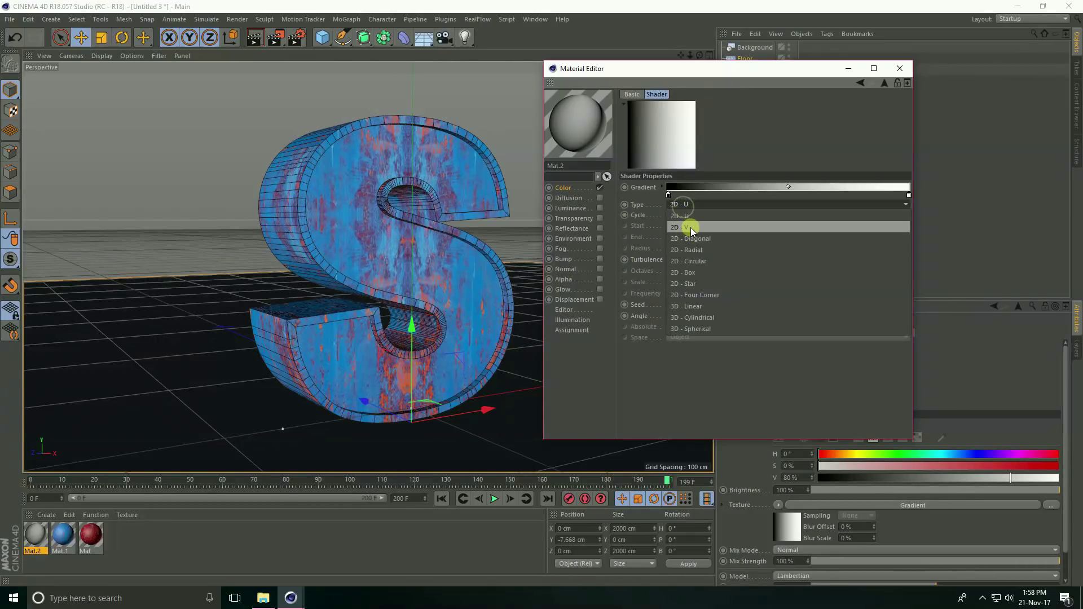
click(691, 227)
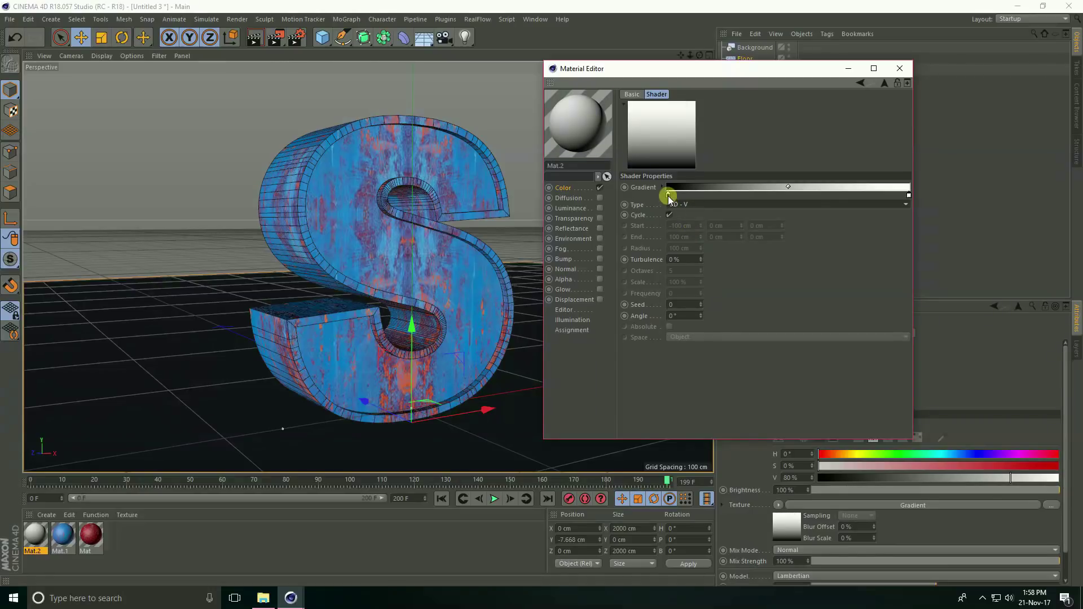
- Set the gradient's white end knot to 90% brightness
double_click(908, 195)
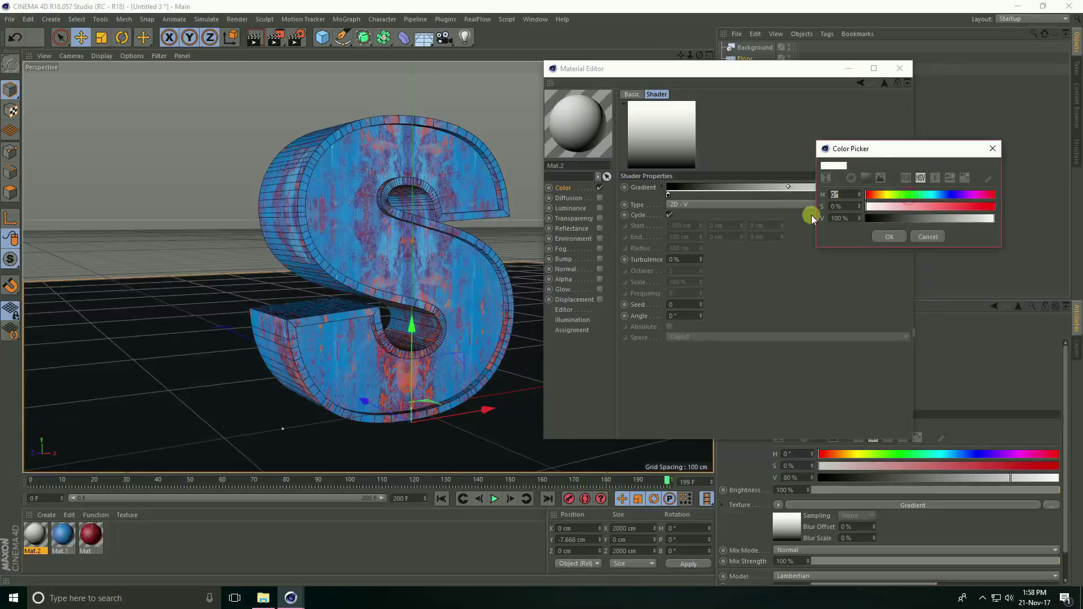
drag(864, 145, 717, 214)
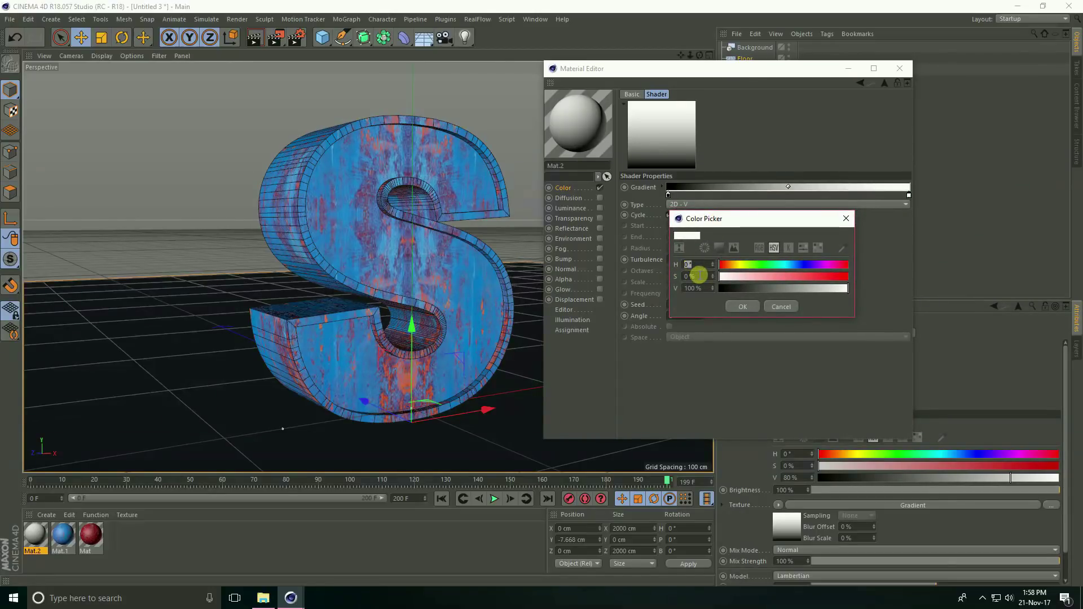
click(692, 276)
click(692, 288)
text(9)
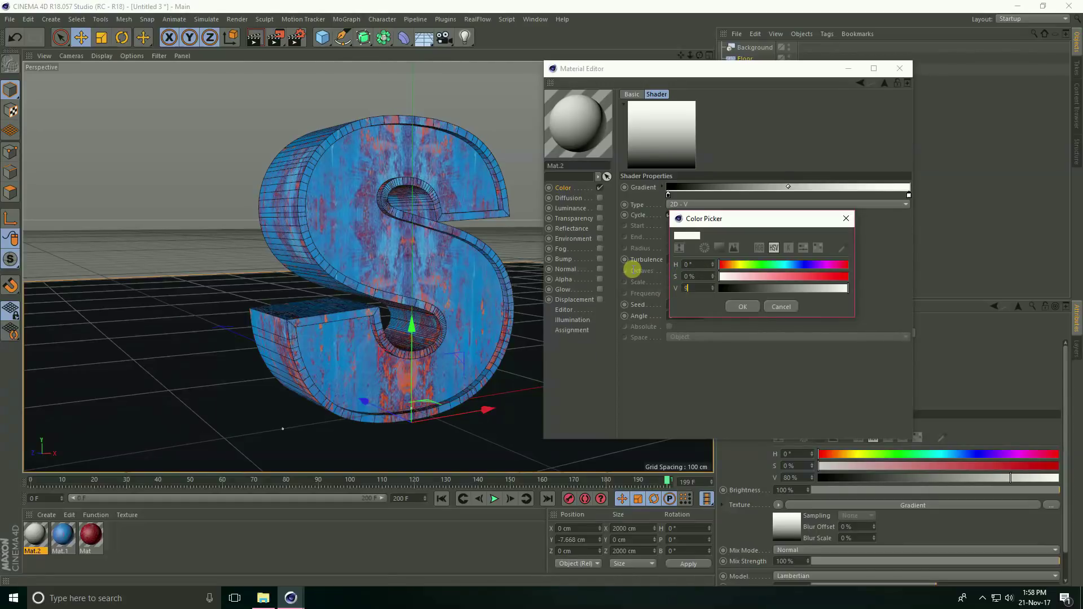
text(0)
key(Return)
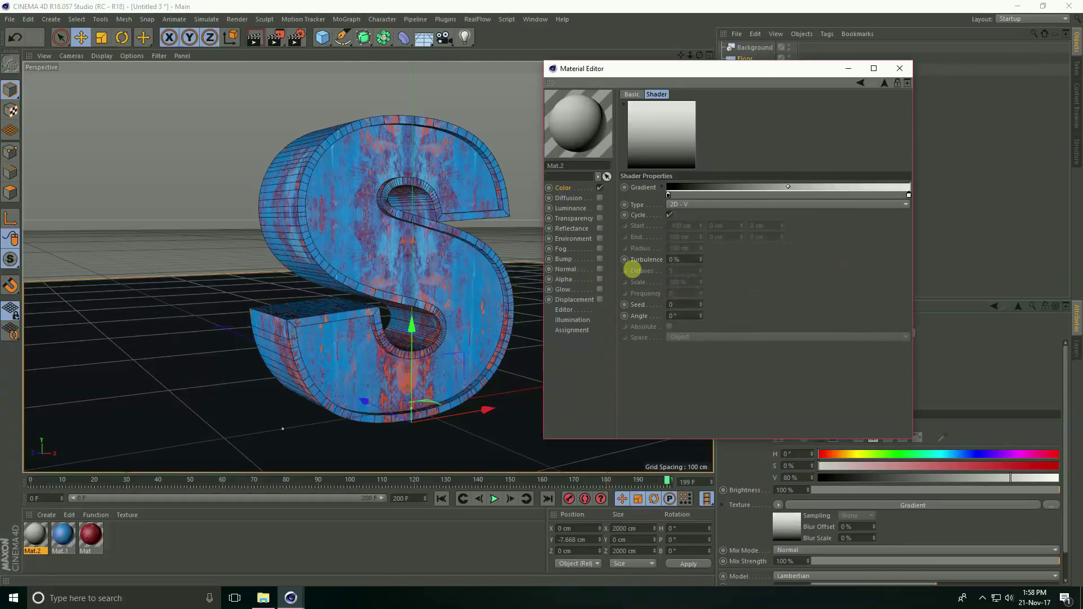
- Change the gradient's dark left knot to grey, then close the Material Editor
double_click(668, 195)
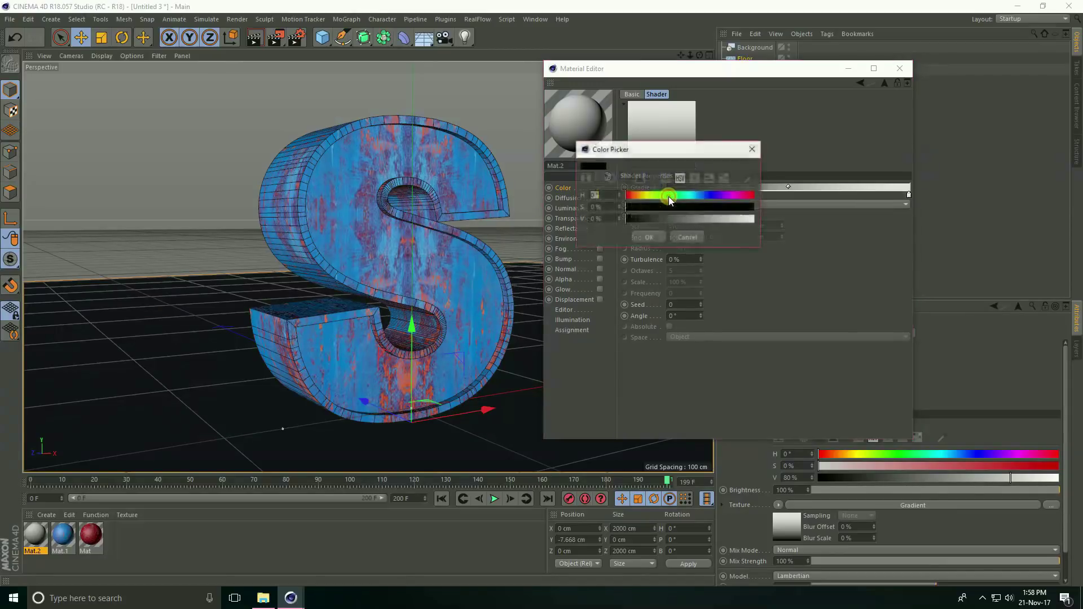
double_click(598, 195)
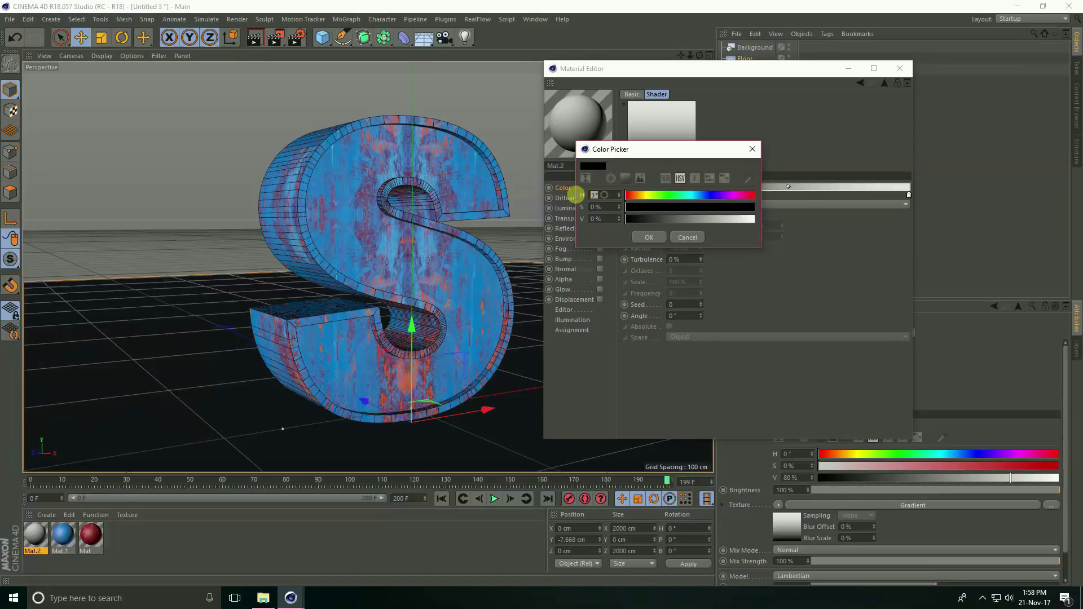
double_click(608, 206)
double_click(595, 219)
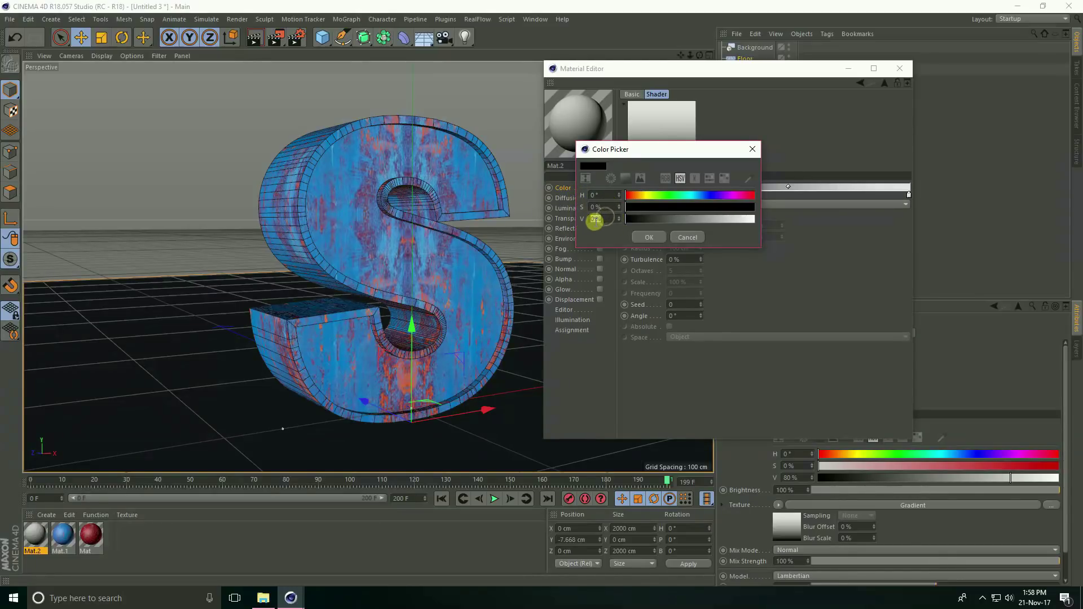
click(649, 237)
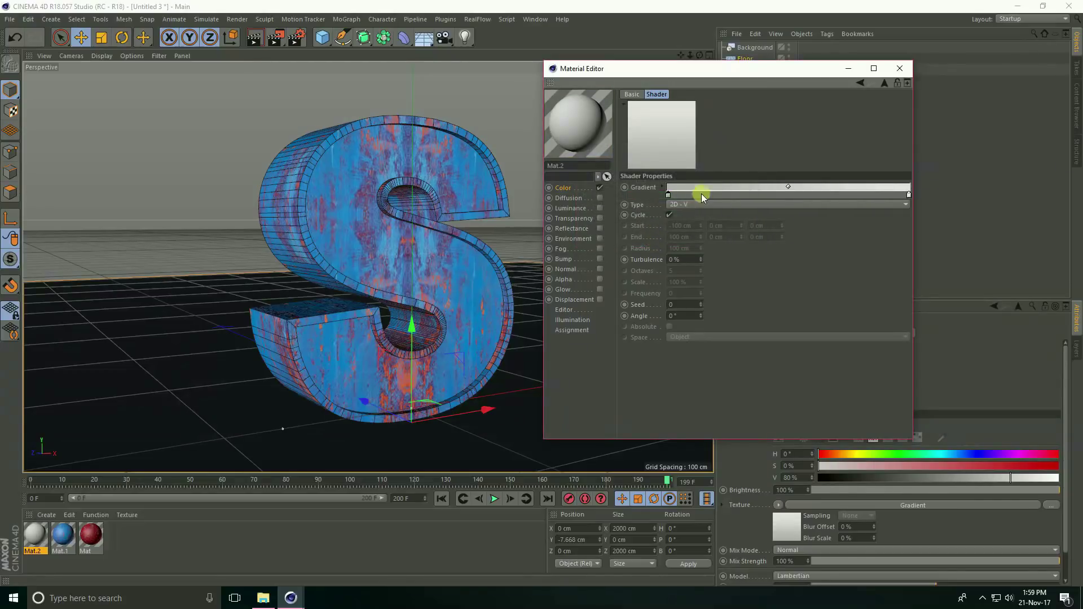
click(889, 74)
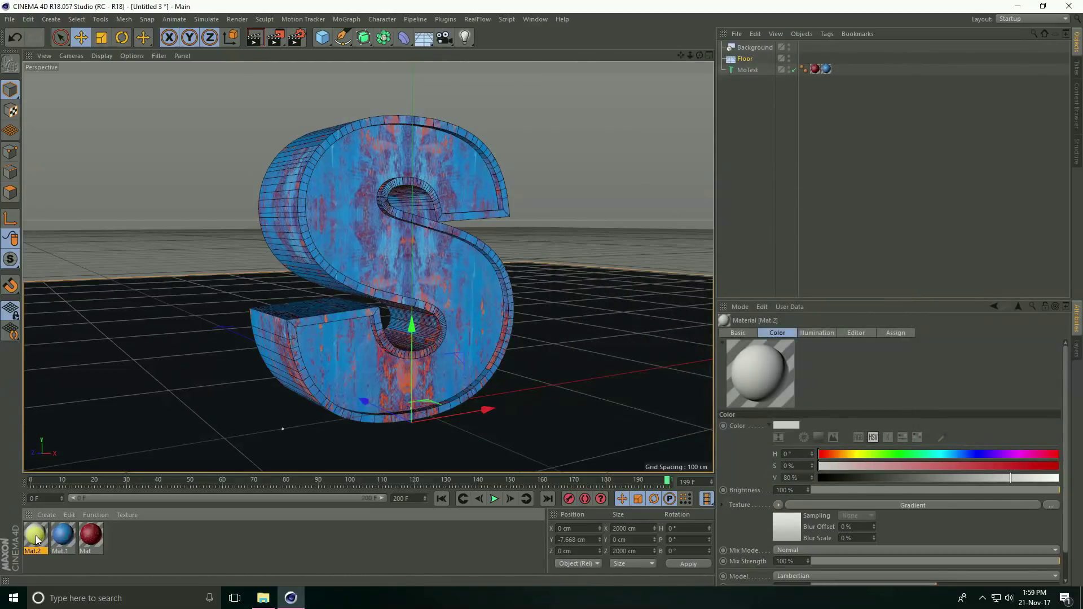
- Apply Mat.2 to the Floor and Background and set both texture tags to Frontal projection
drag(36, 540, 745, 58)
drag(34, 533, 740, 47)
click(803, 46)
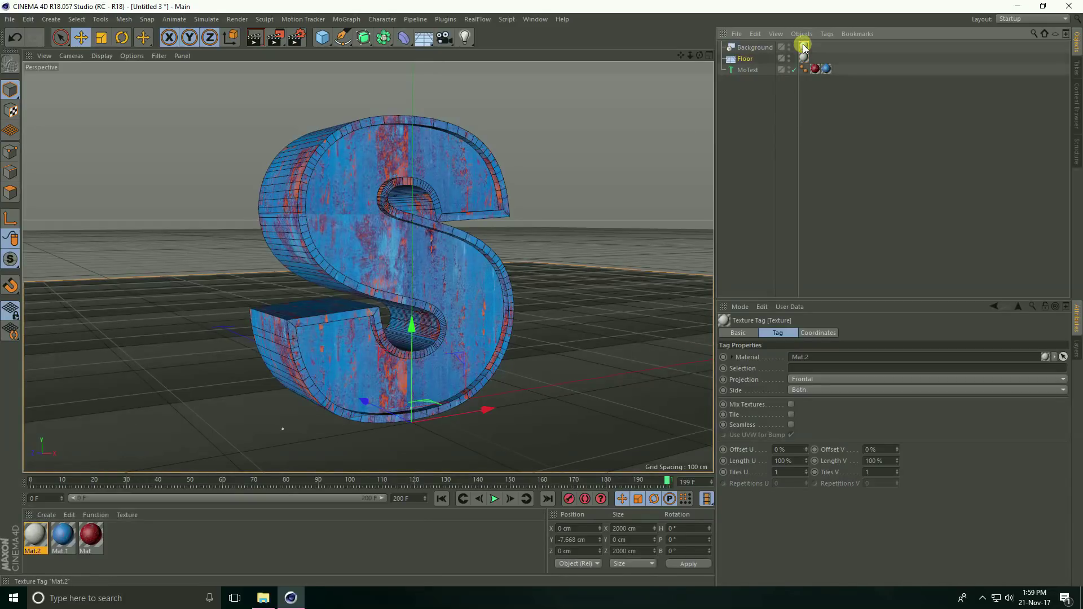
ctrl+click(803, 57)
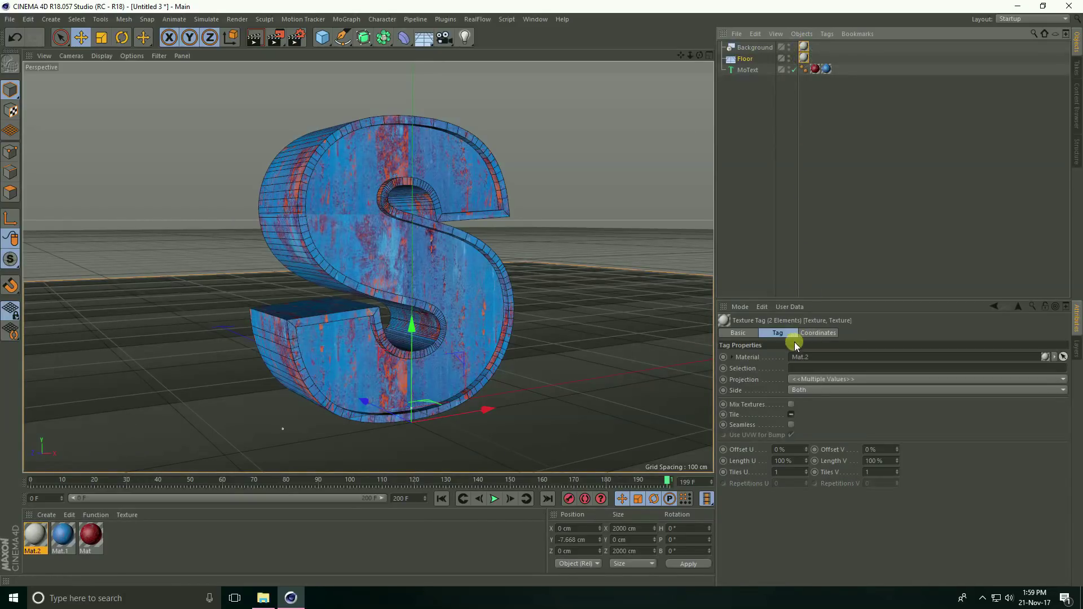
click(810, 379)
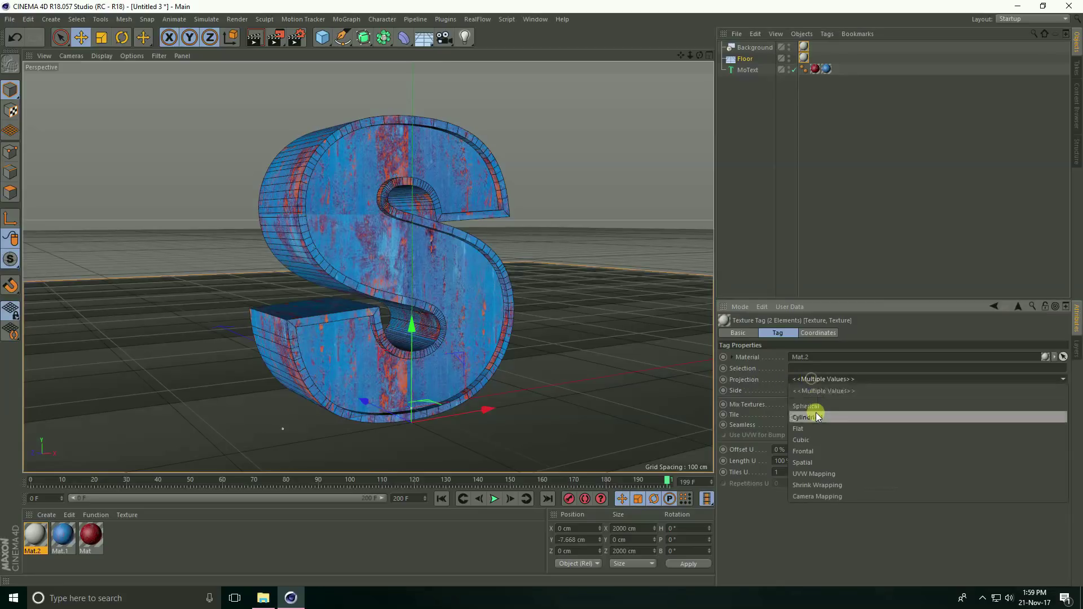
click(819, 450)
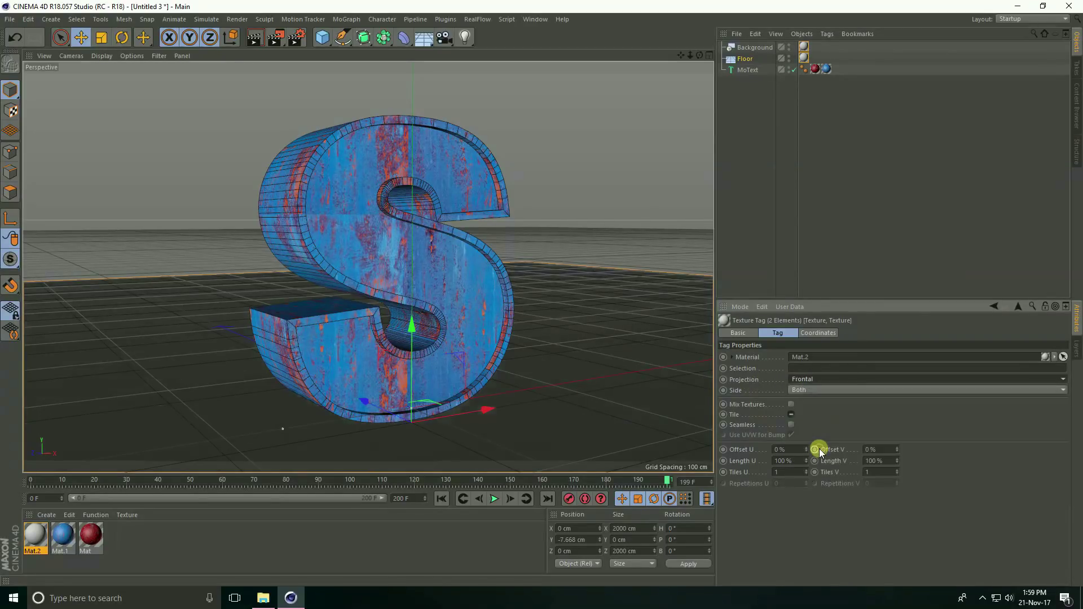
- Add a Compositing tag to the Floor with Self Shadowing off and Compositing Background on
click(746, 60)
right_click(743, 58)
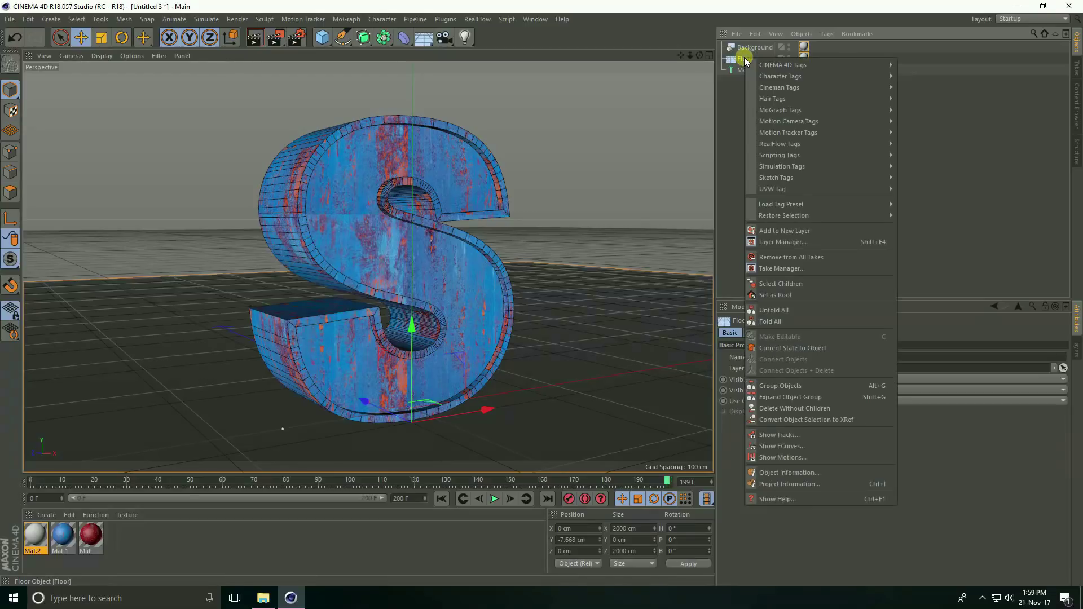
mouse_move(751, 67)
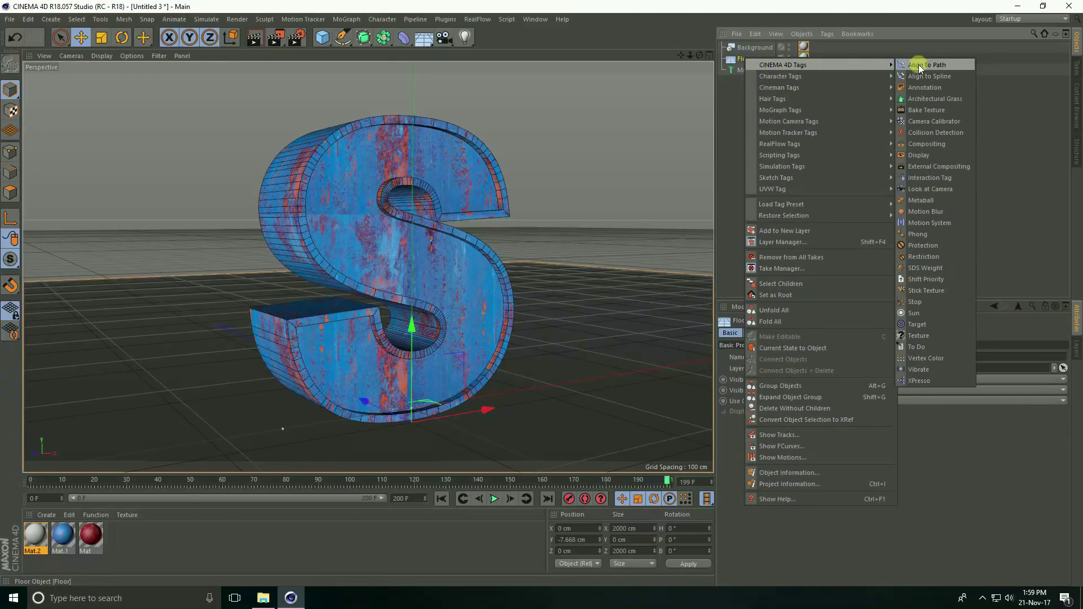
click(940, 143)
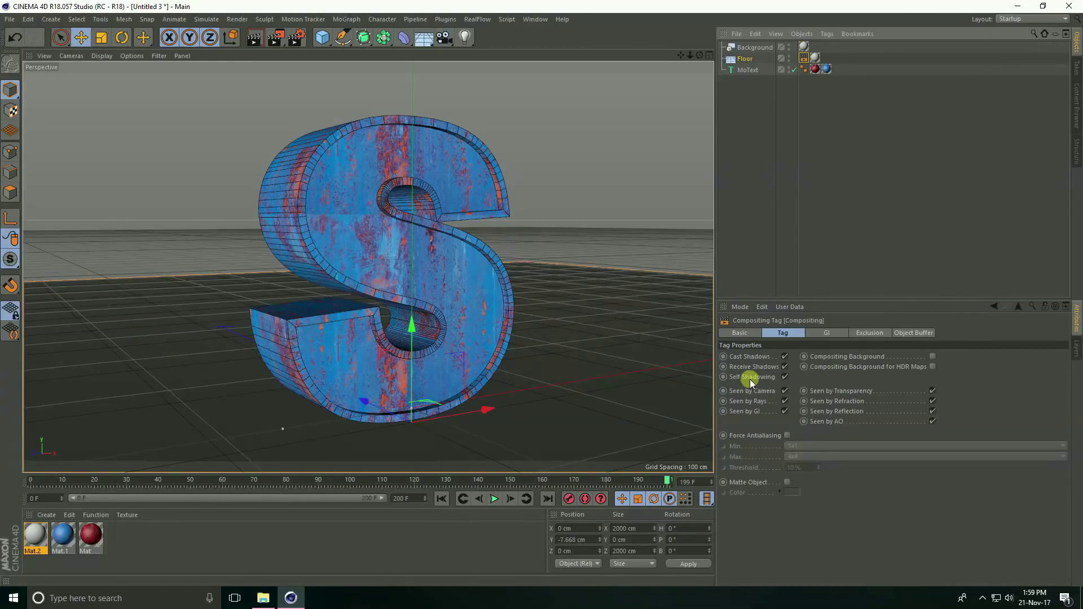
click(785, 377)
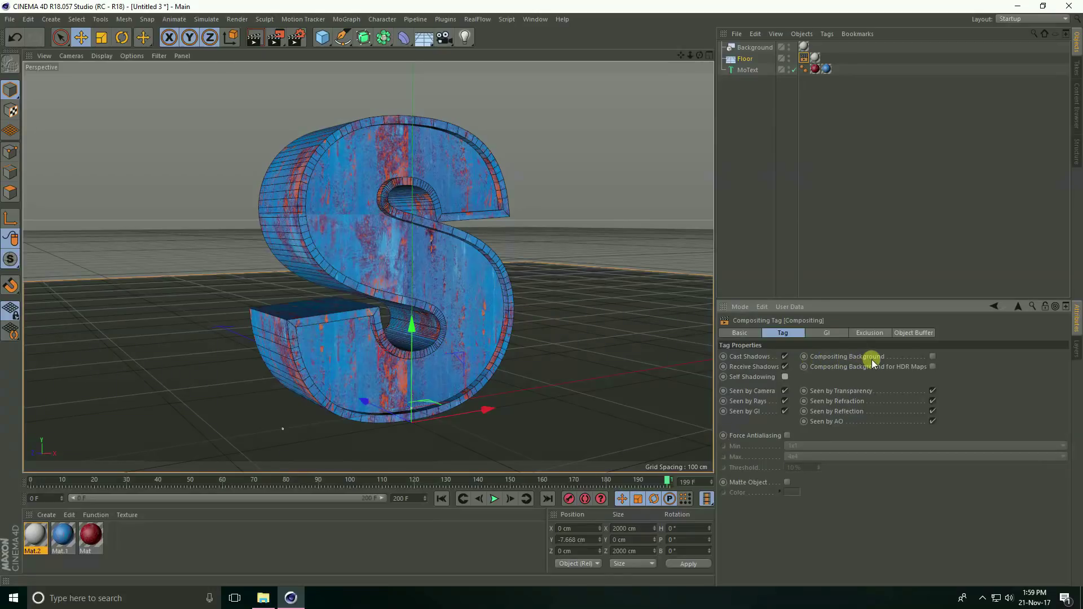
click(934, 356)
- Add an omni light raised in front of the S with 90% intensity
click(463, 39)
click(508, 54)
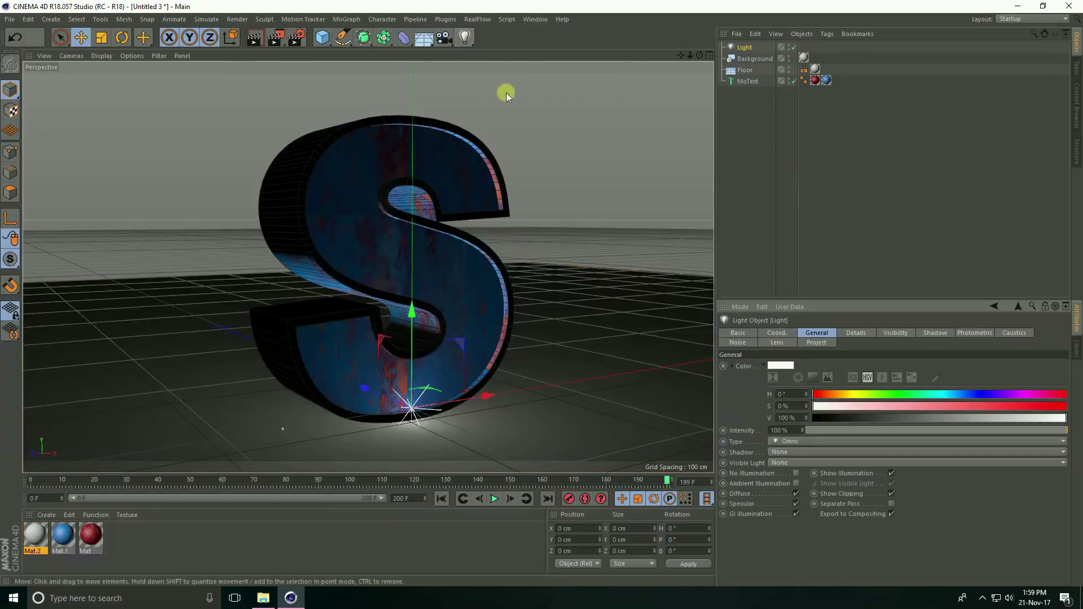
middle_click(502, 164)
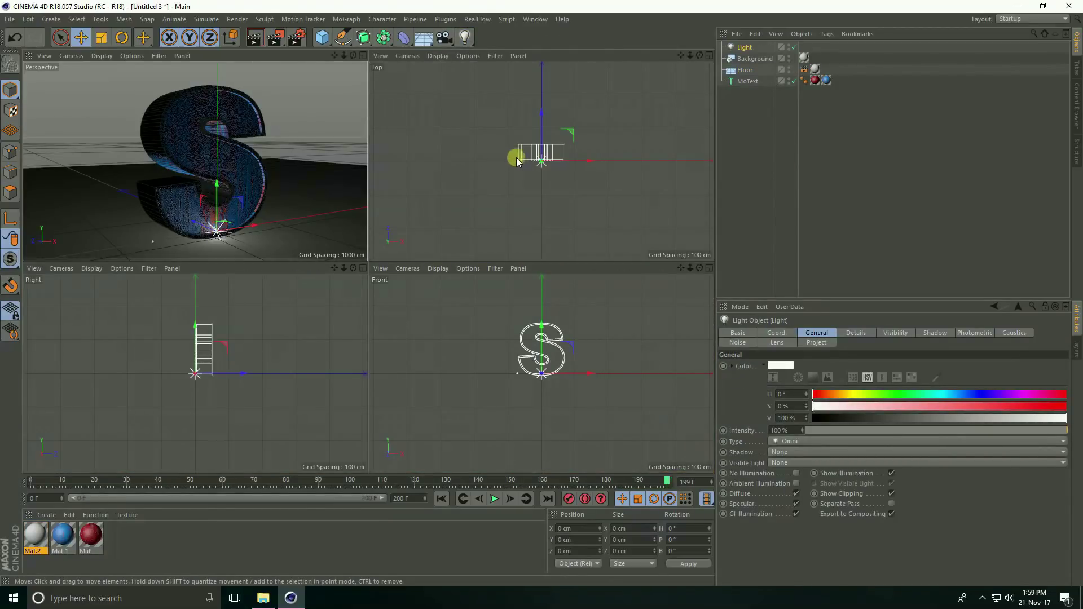
drag(543, 114, 551, 209)
drag(543, 323, 543, 280)
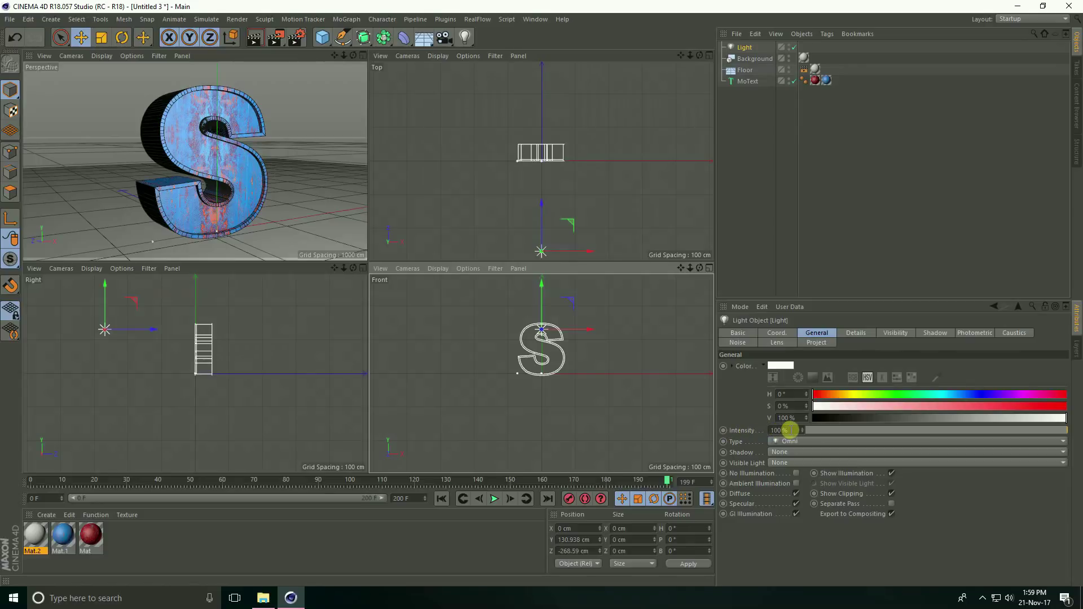
click(786, 431)
text(0)
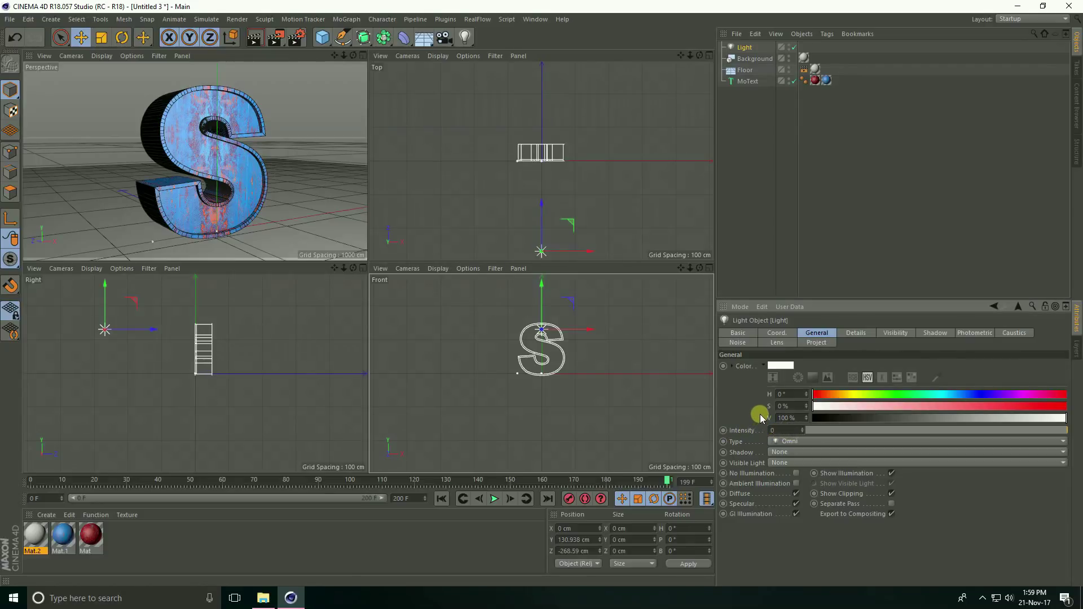
text(0)
key(Return)
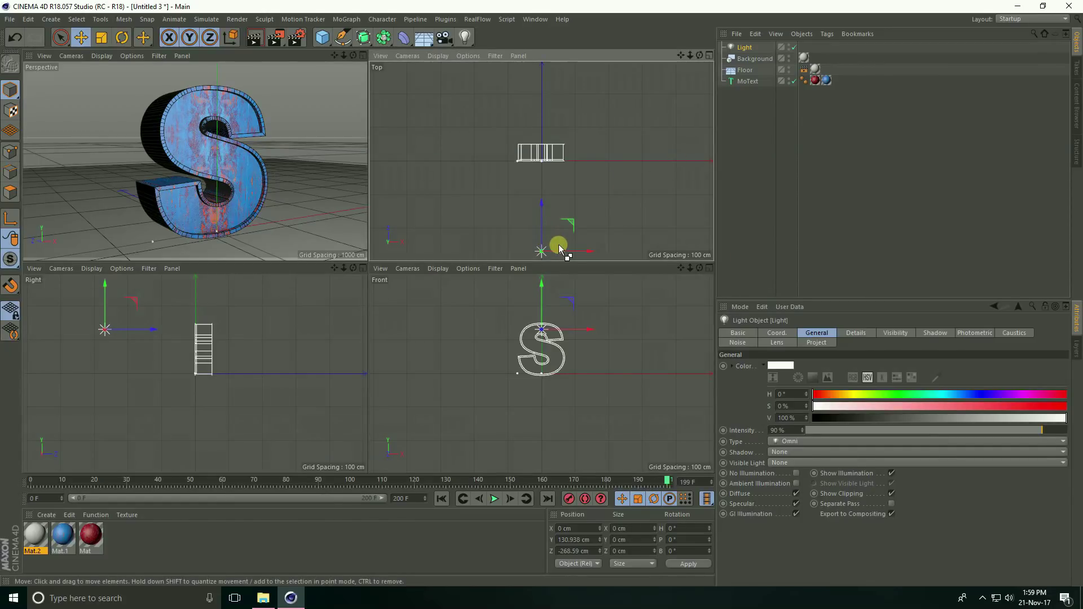
- Duplicate the light as Light.1 and place it to the left of the S at X -513.7 cm
ctrl+drag(587, 252, 387, 123)
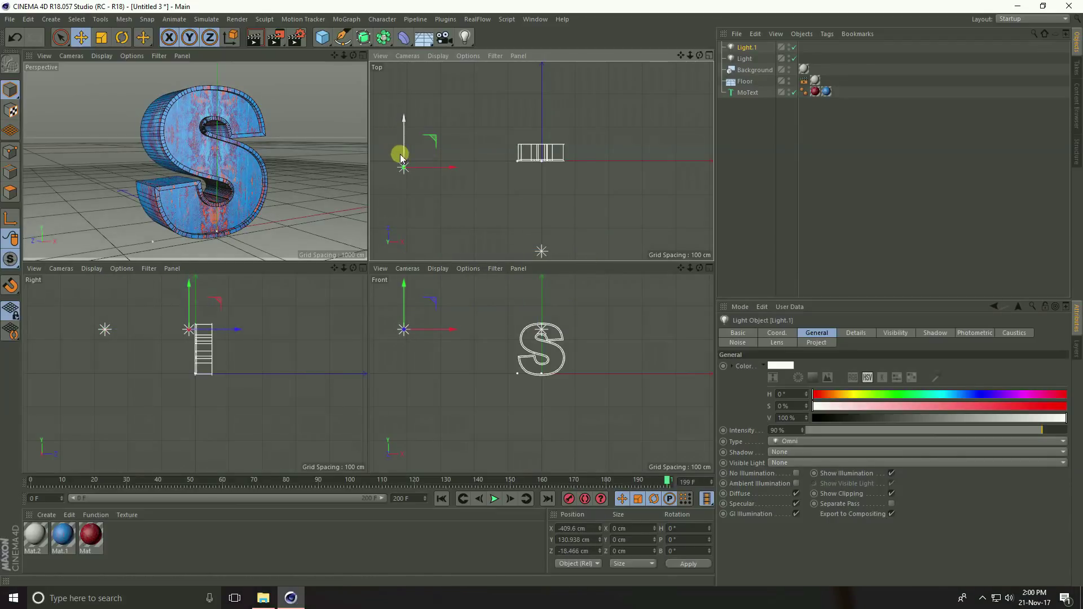
middle_click(426, 171)
scroll(401, 225, down, 3)
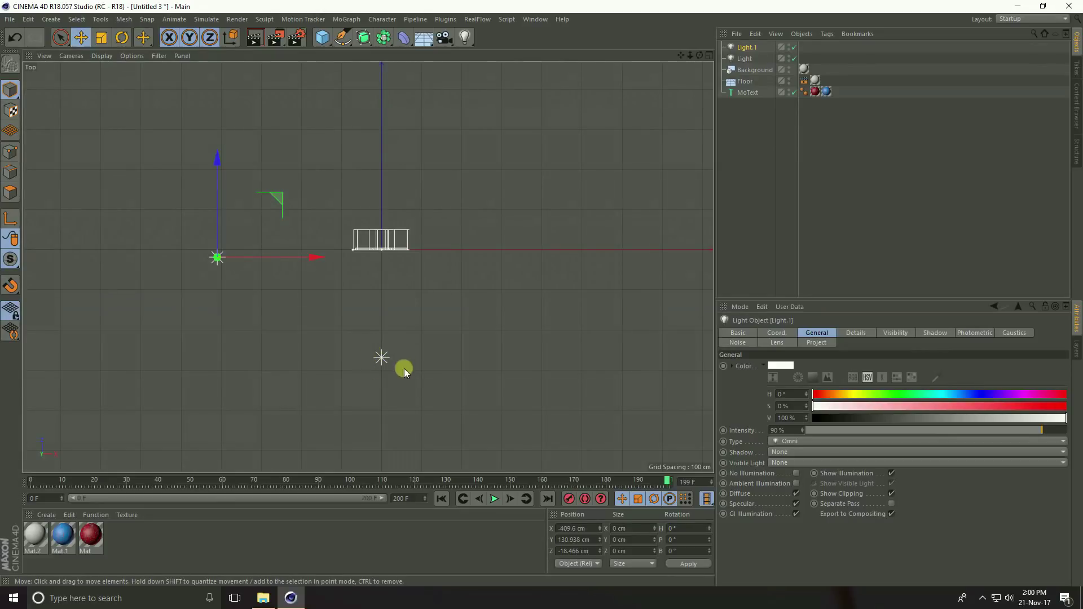
drag(310, 257, 274, 257)
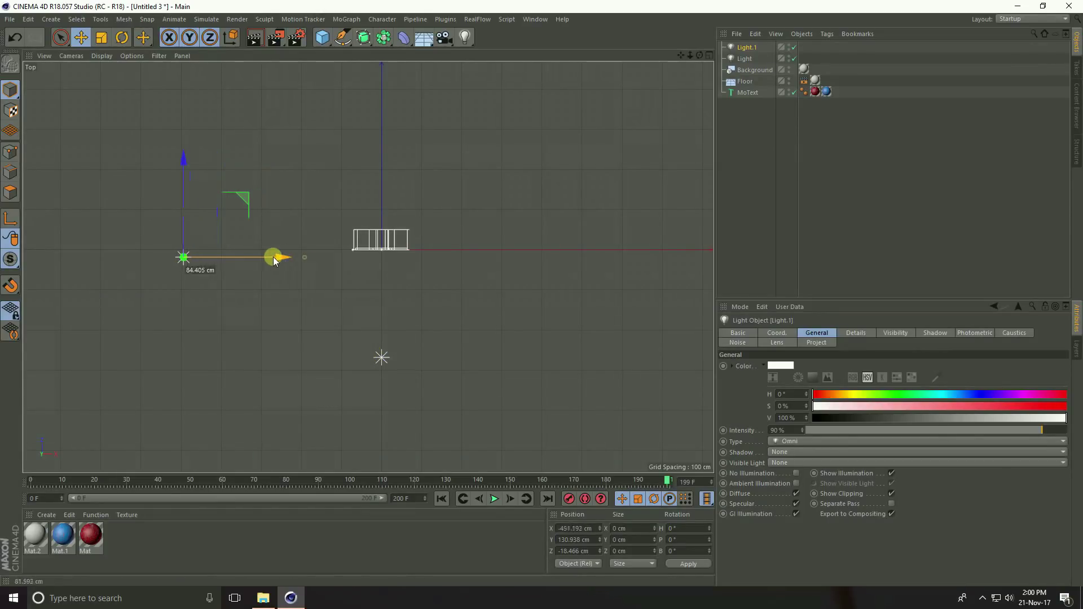
drag(175, 161, 171, 161)
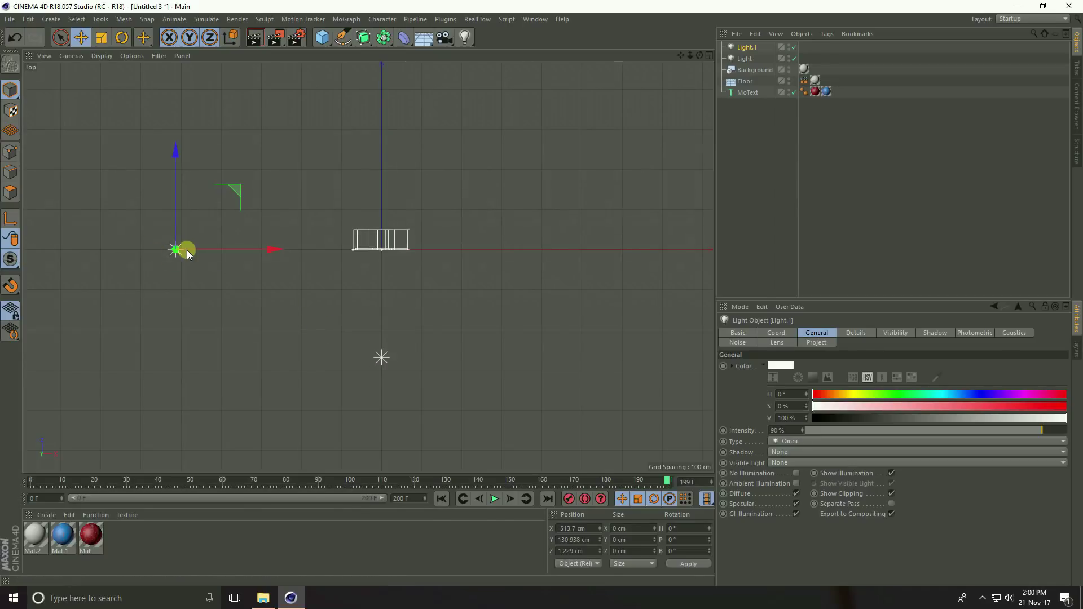
middle_click(327, 257)
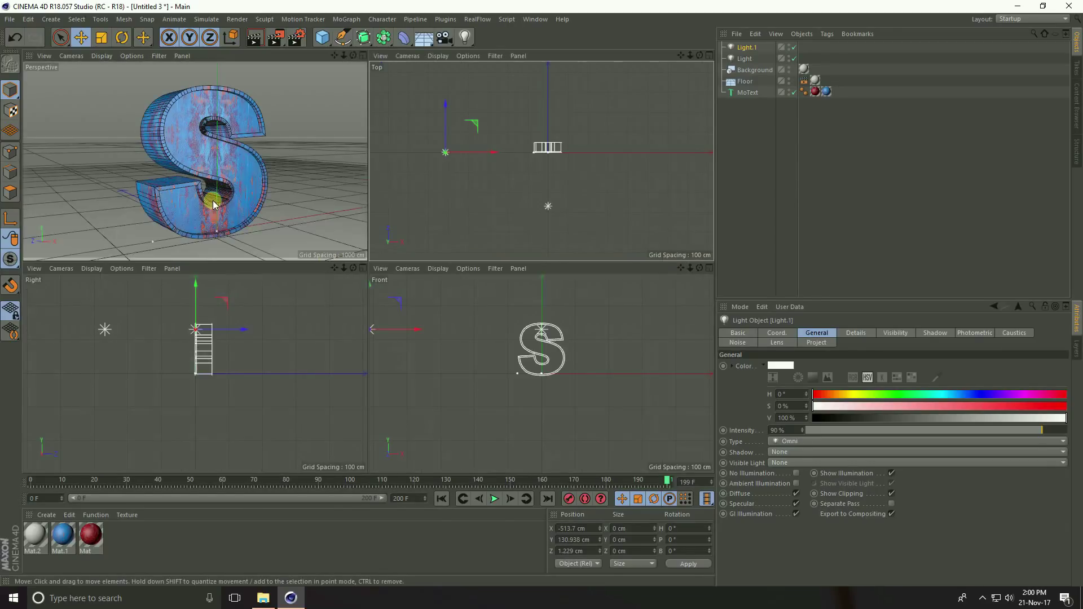
middle_click(228, 209)
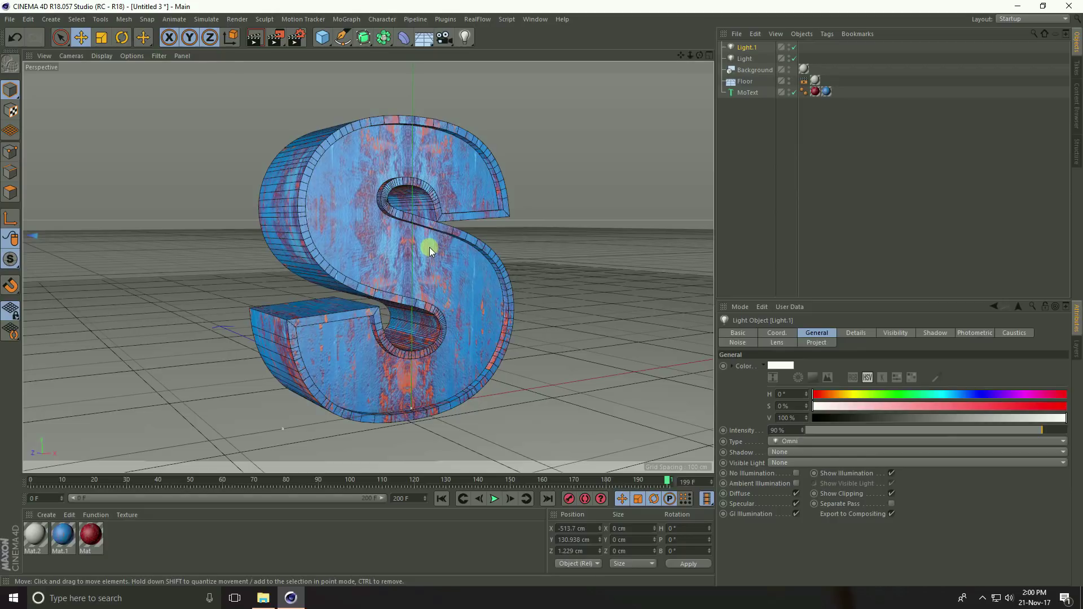
- Play the animation from the first frame to preview the reveal
click(441, 499)
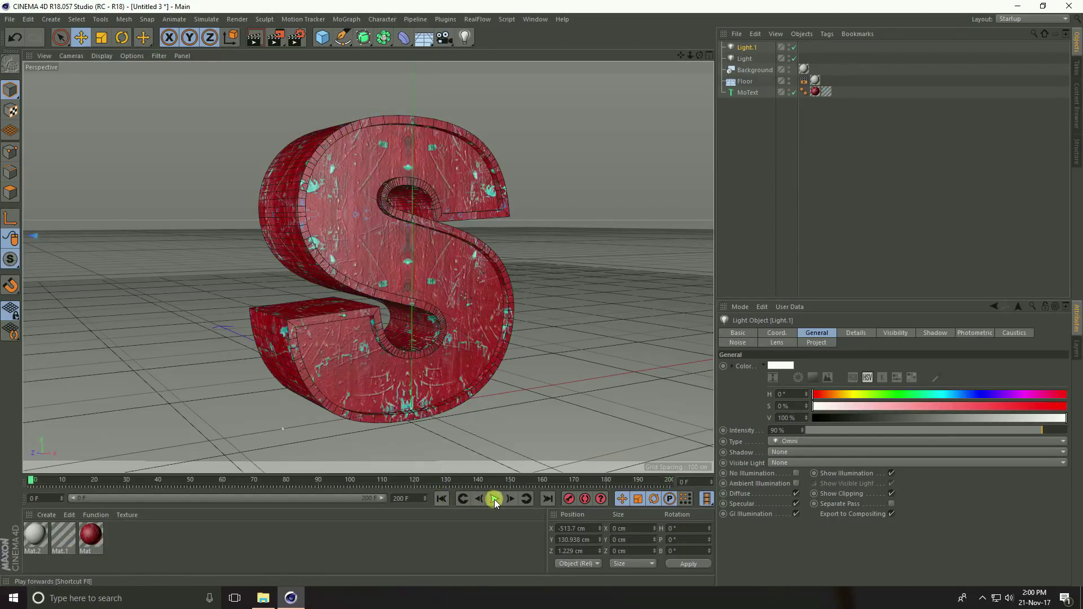
click(494, 499)
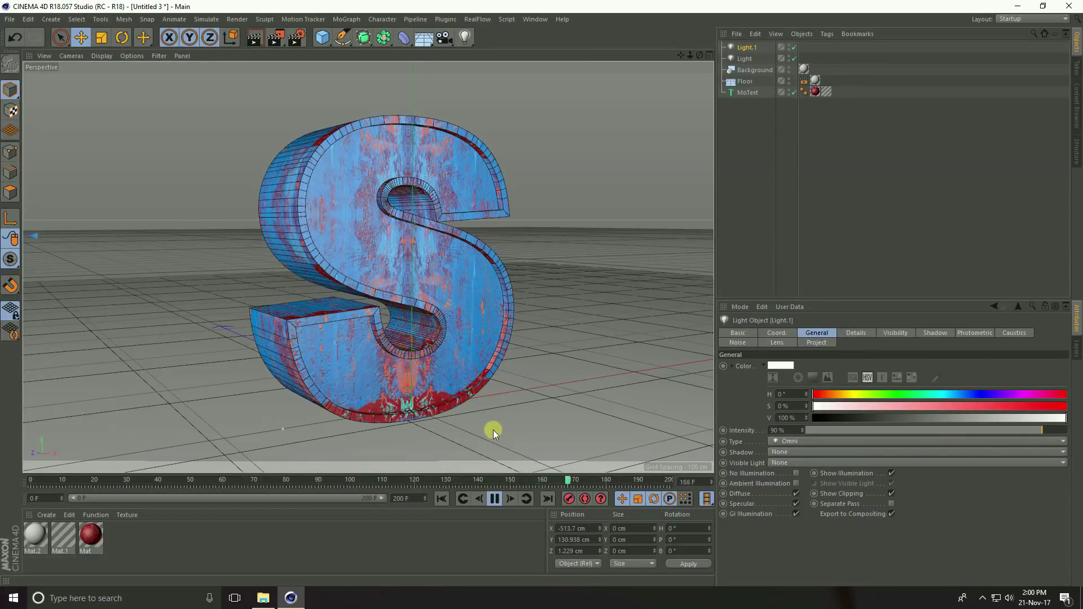
click(494, 499)
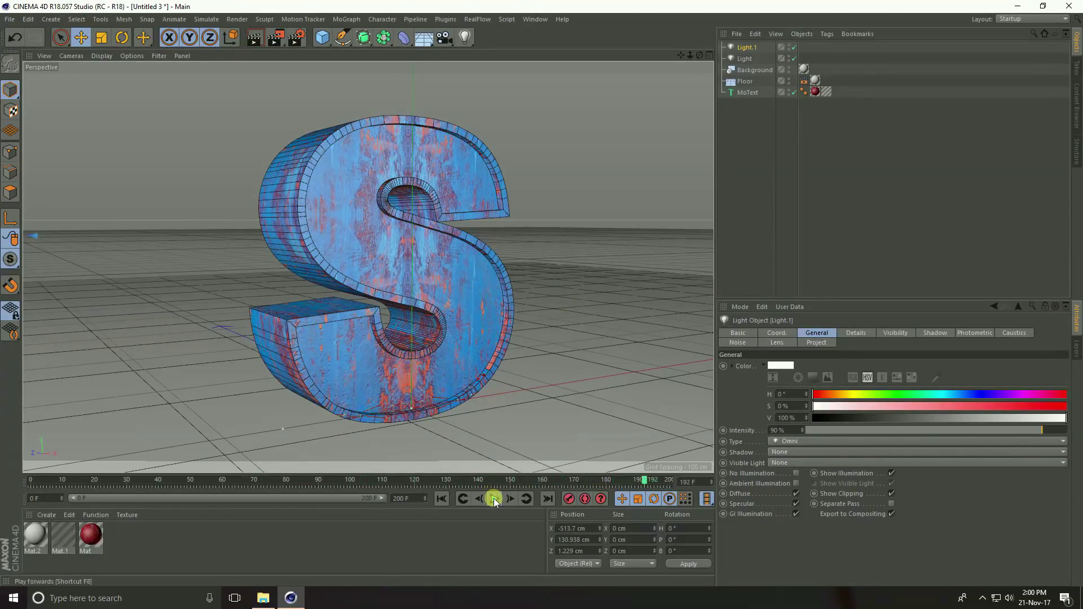
- Add Ambient Occlusion and Global Illumination in Render Settings and set anti-aliasing to Best
click(299, 38)
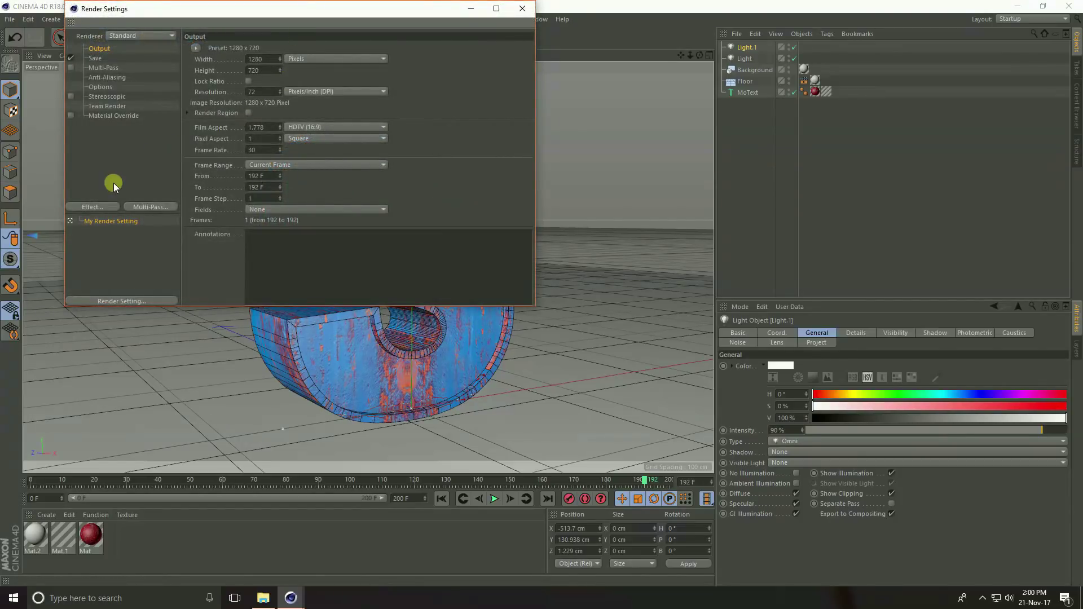
click(97, 208)
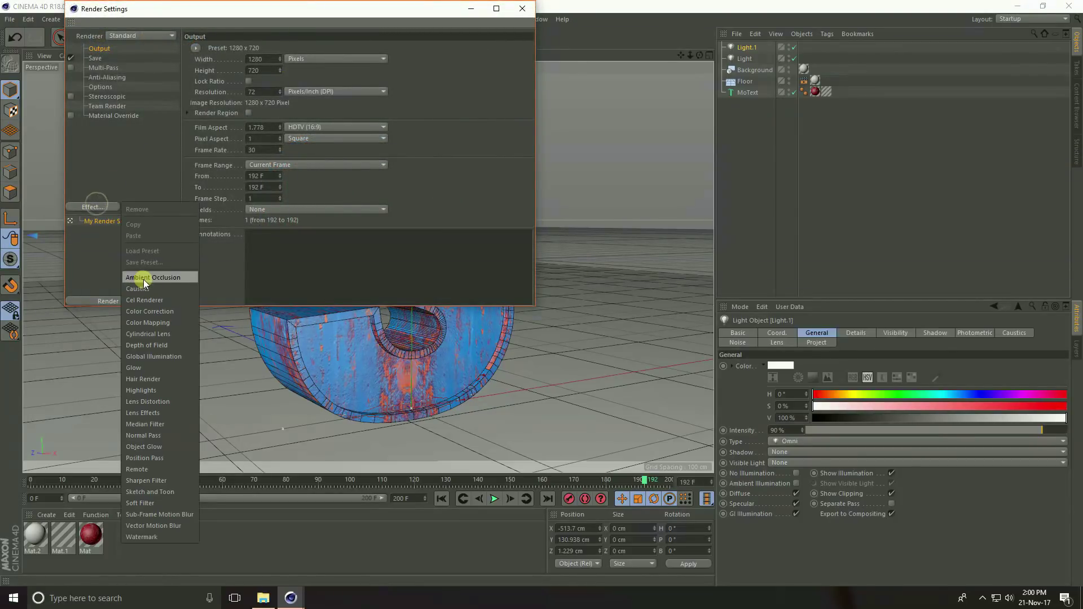
click(142, 278)
click(92, 207)
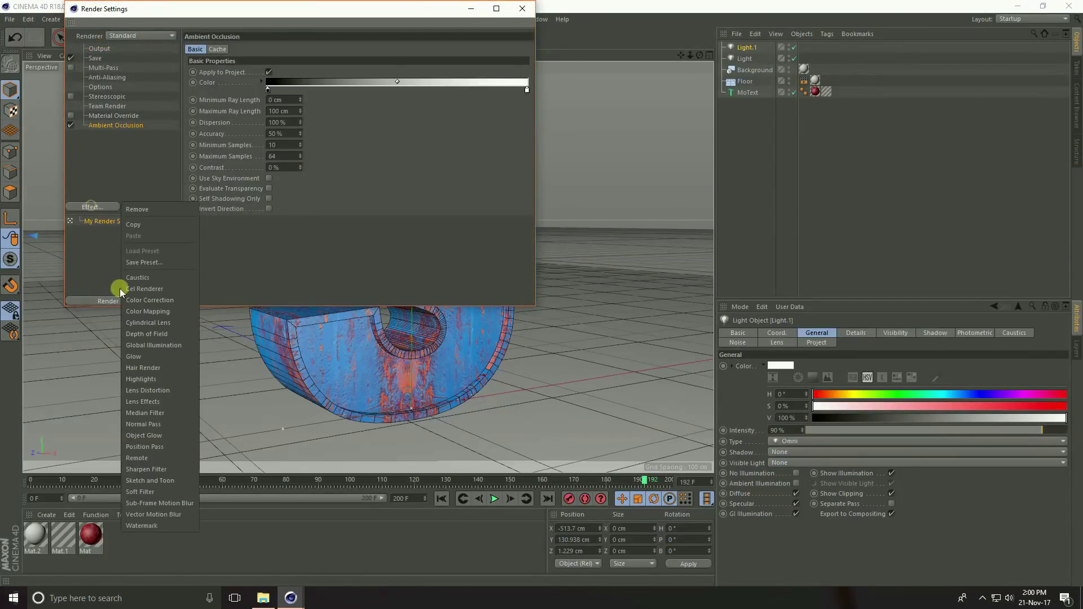
click(134, 343)
click(103, 79)
click(289, 48)
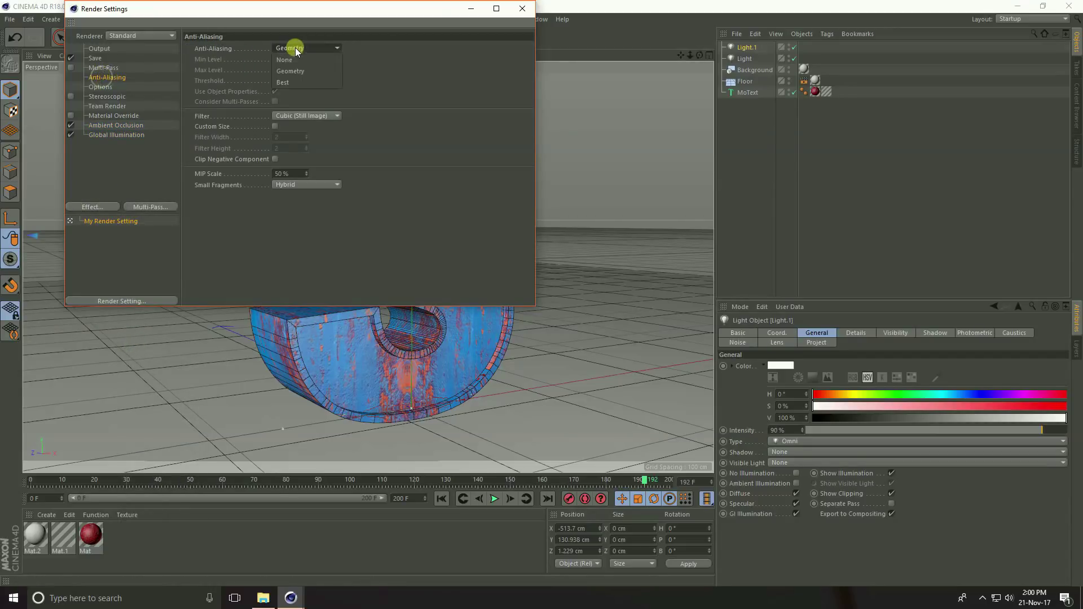
click(284, 78)
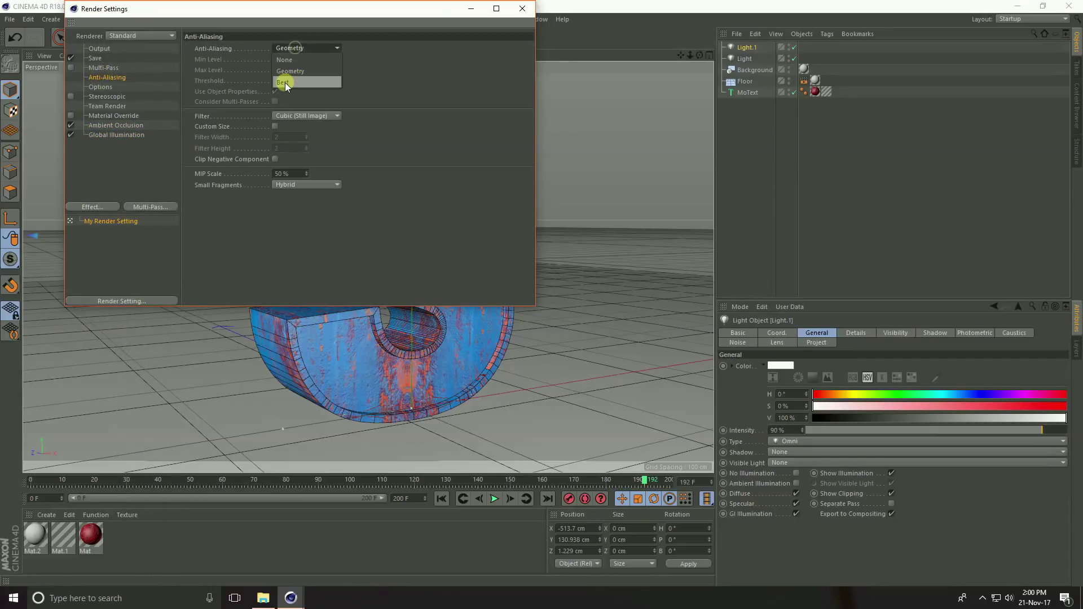
- Set the output to the HDTV 1080 29.97 preset, rendering All Frames 0–200
click(99, 48)
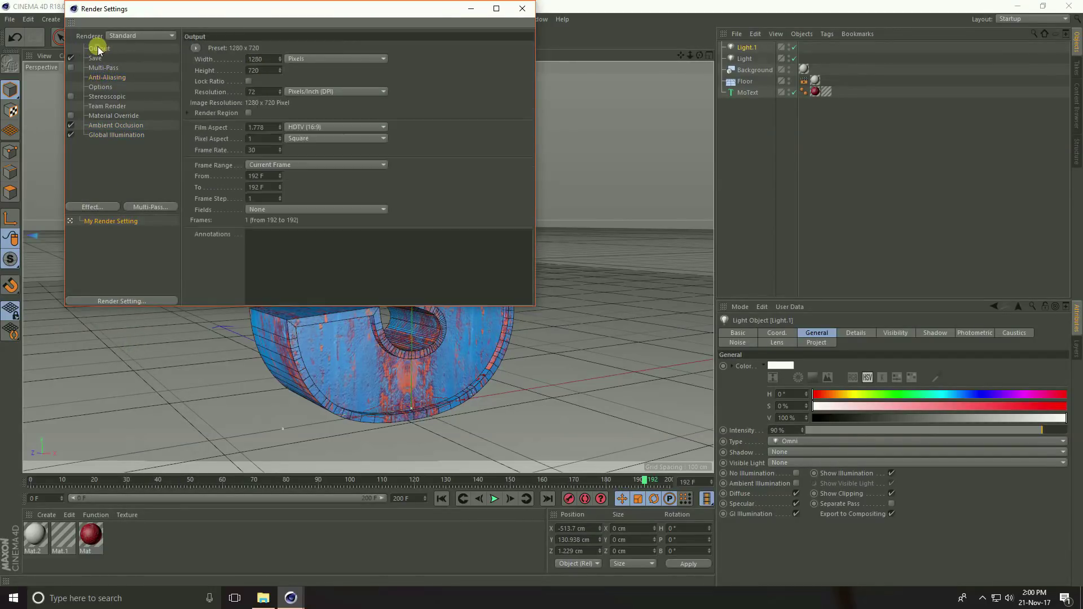
click(195, 48)
mouse_move(209, 83)
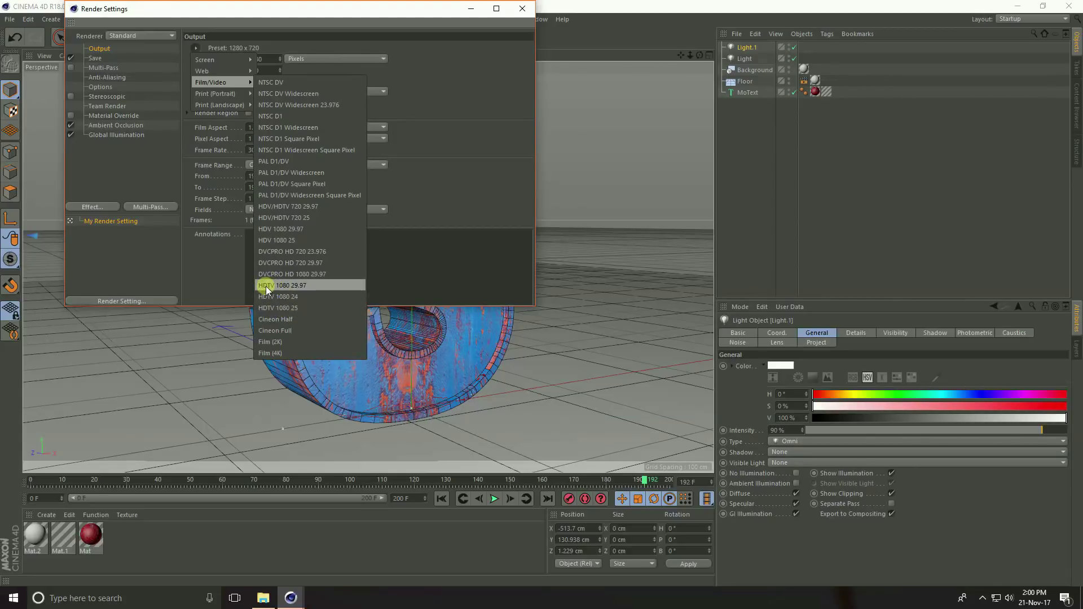
click(311, 285)
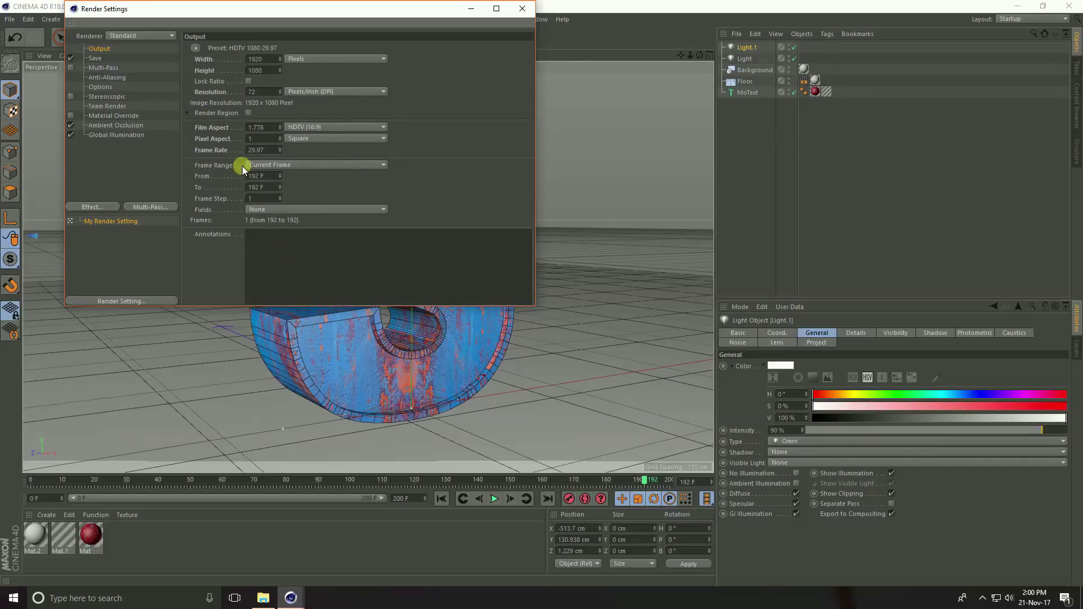
click(265, 165)
click(286, 200)
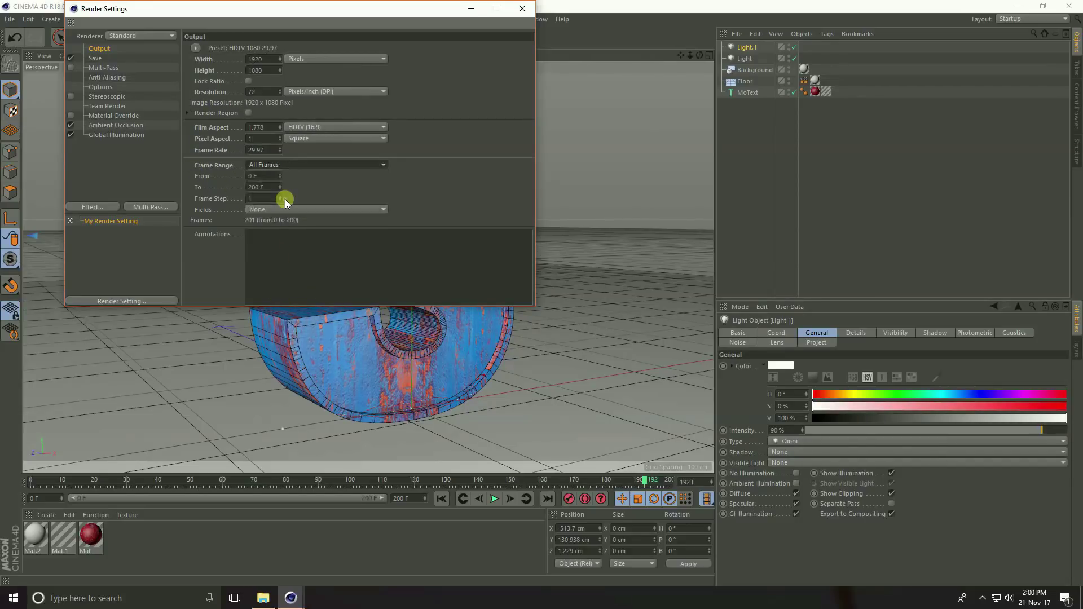
click(99, 77)
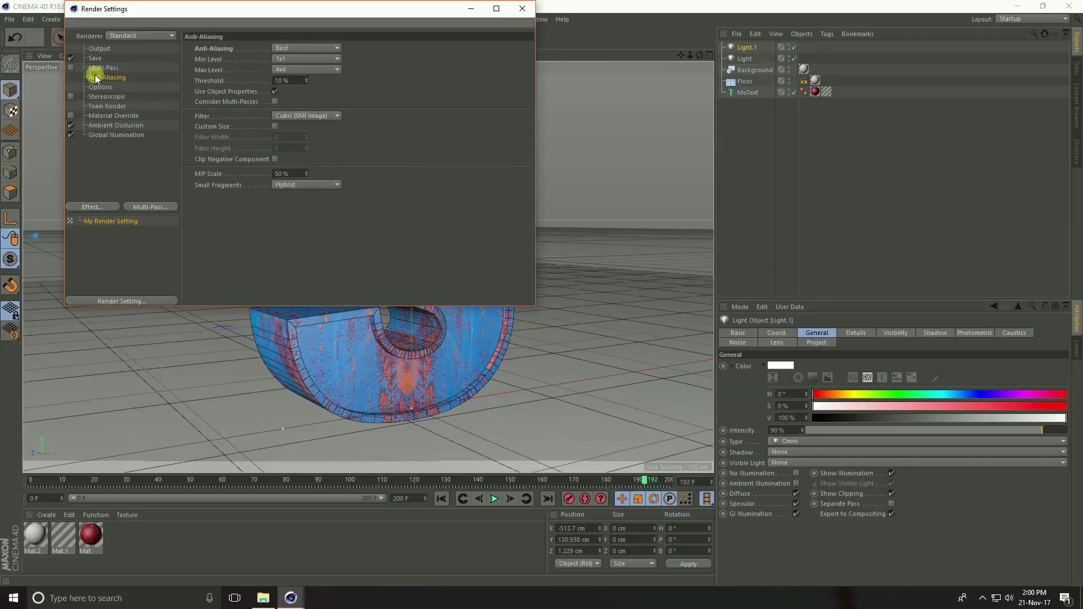
- Set the render save format to AVI Movie
click(94, 58)
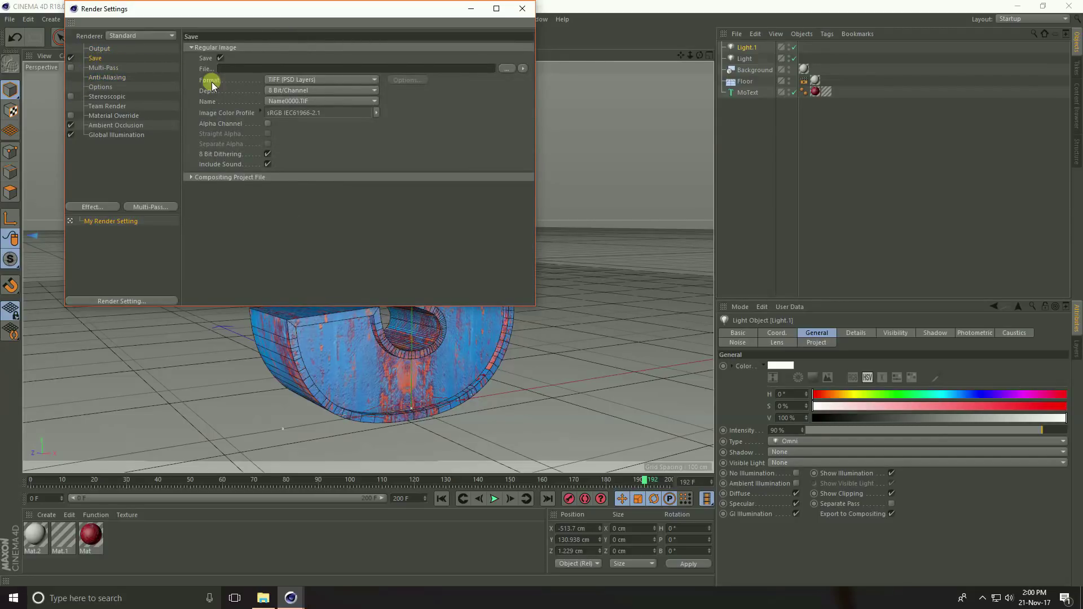
click(291, 81)
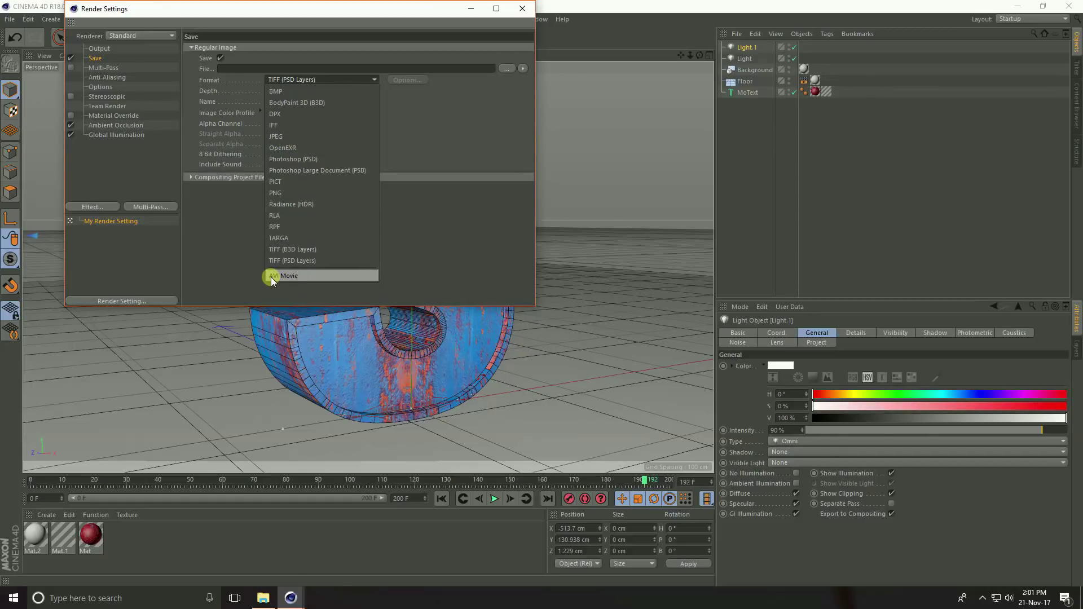
click(298, 275)
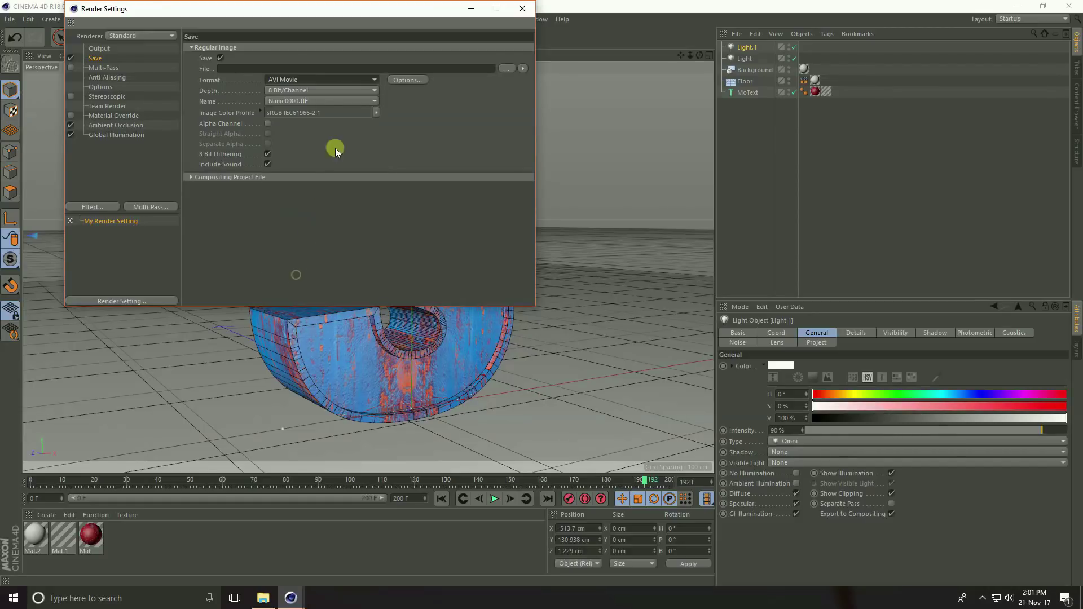
- Save the output as 'texture' in a new 'S animation' folder inside Metal
click(505, 68)
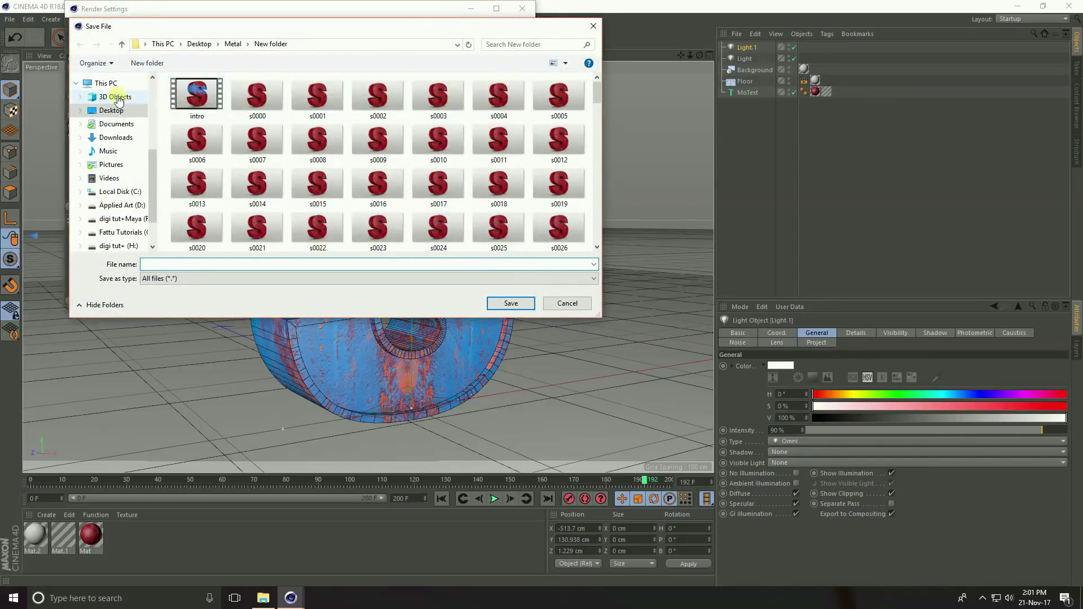
click(121, 45)
right_click(224, 178)
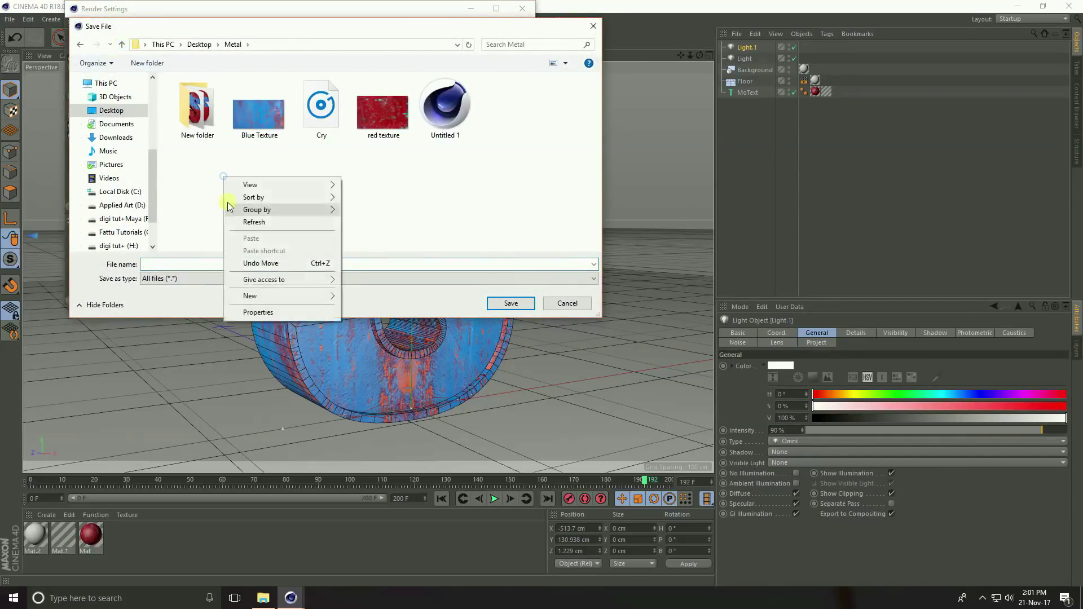
mouse_move(242, 295)
click(364, 297)
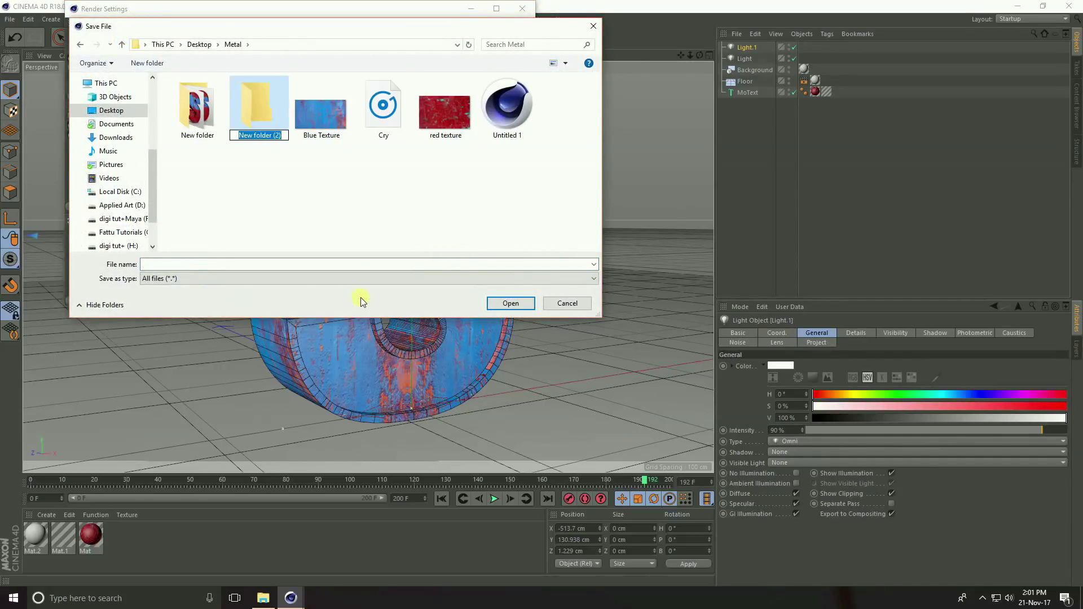
text(S animation)
key(Return)
key(Return)
click(344, 261)
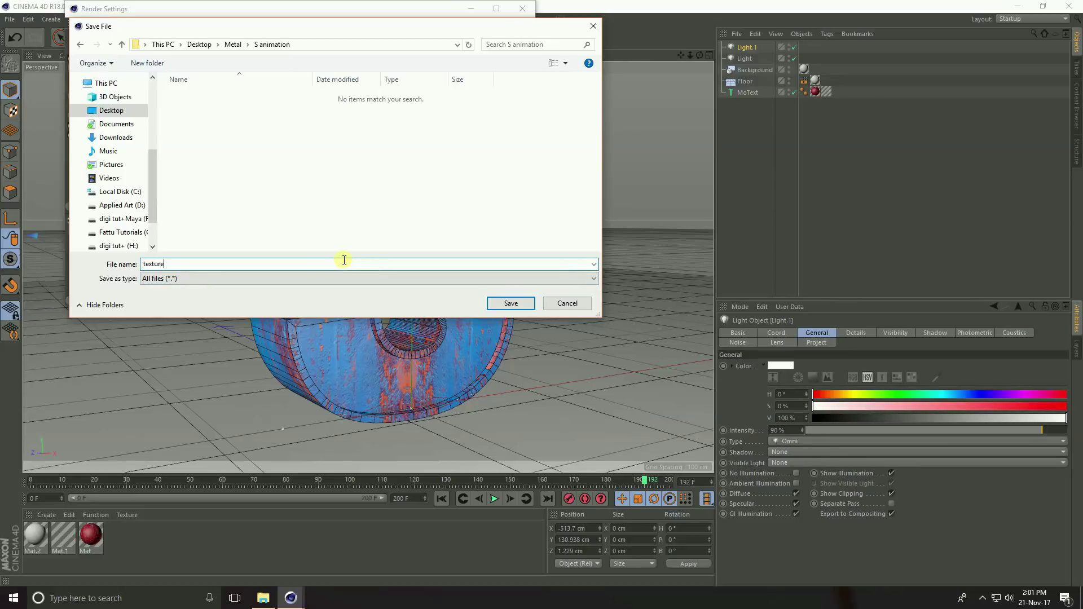
click(510, 302)
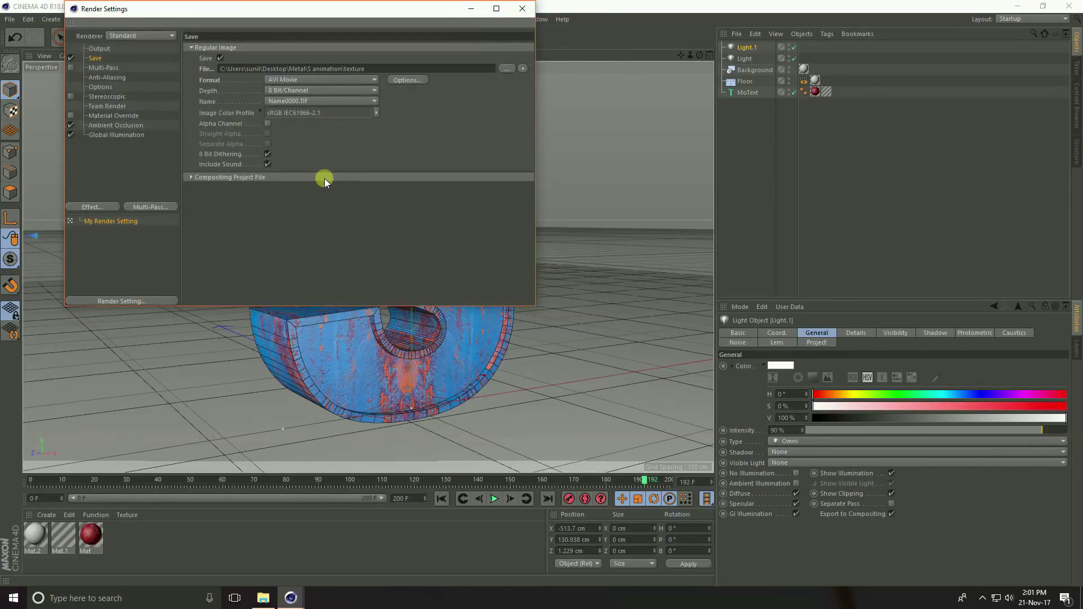
- Close Render Settings and render the S animation to the Picture Viewer
click(522, 9)
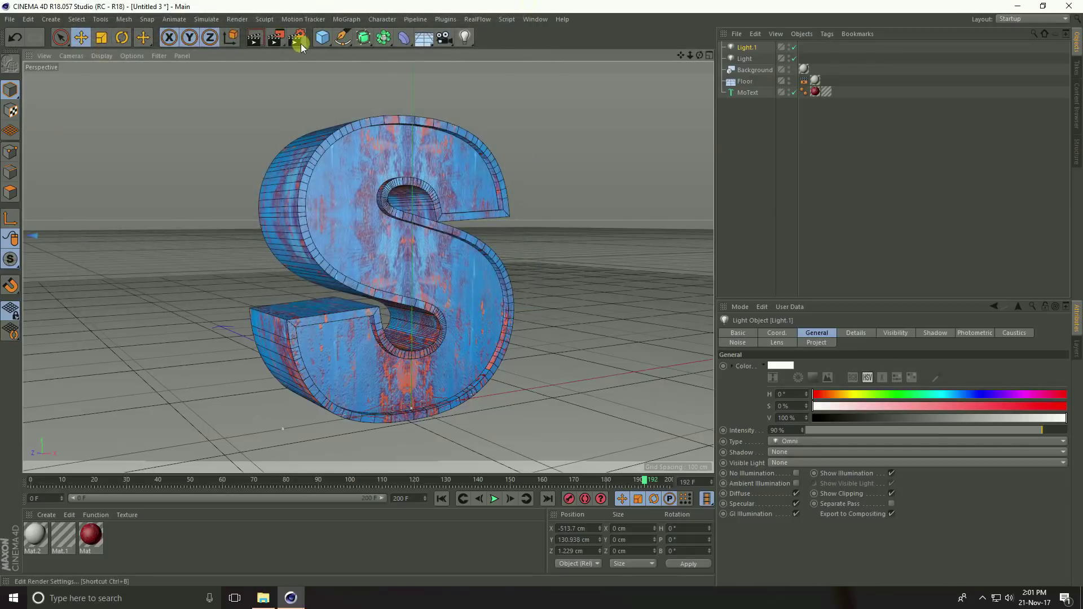
click(277, 42)
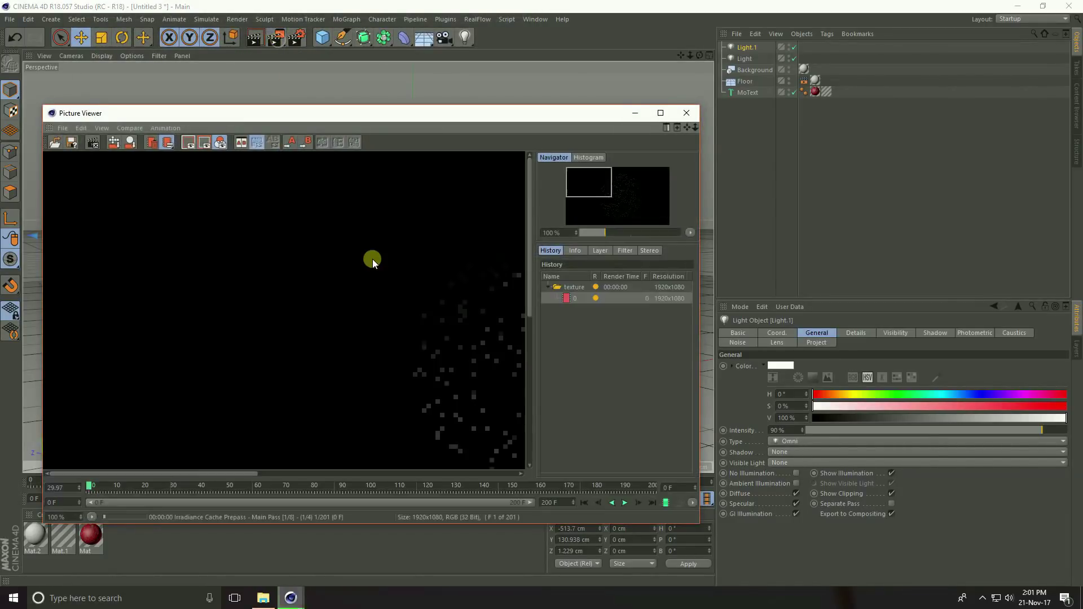
drag(393, 112, 408, 71)
scroll(331, 269, down, 3)
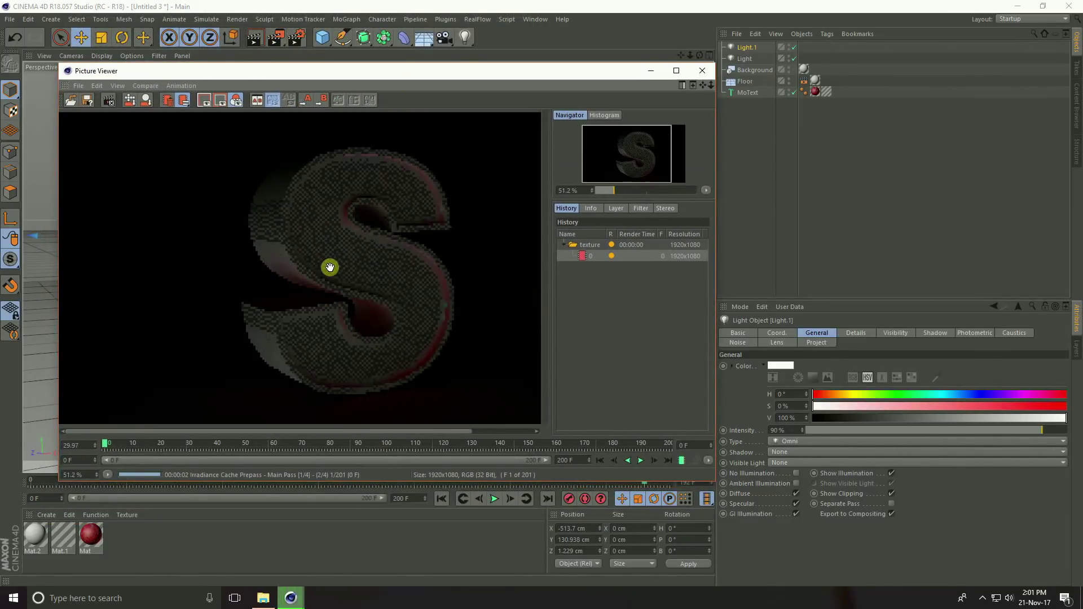
scroll(290, 302, down, 1)
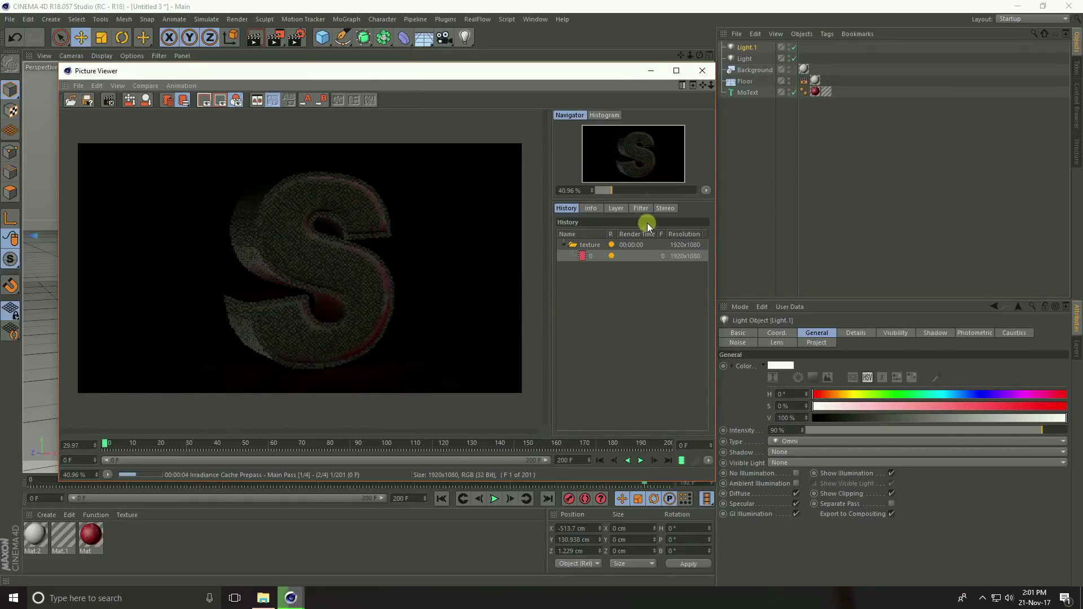
- Enable the Picture Viewer filter with Saturation 20% and Contrast 10%
click(635, 209)
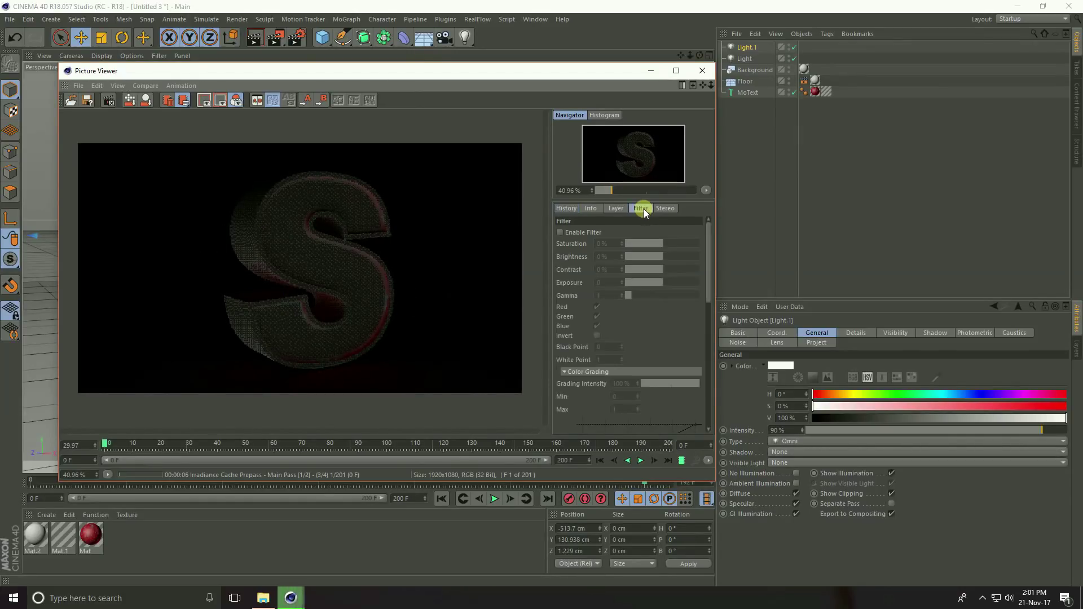
click(560, 232)
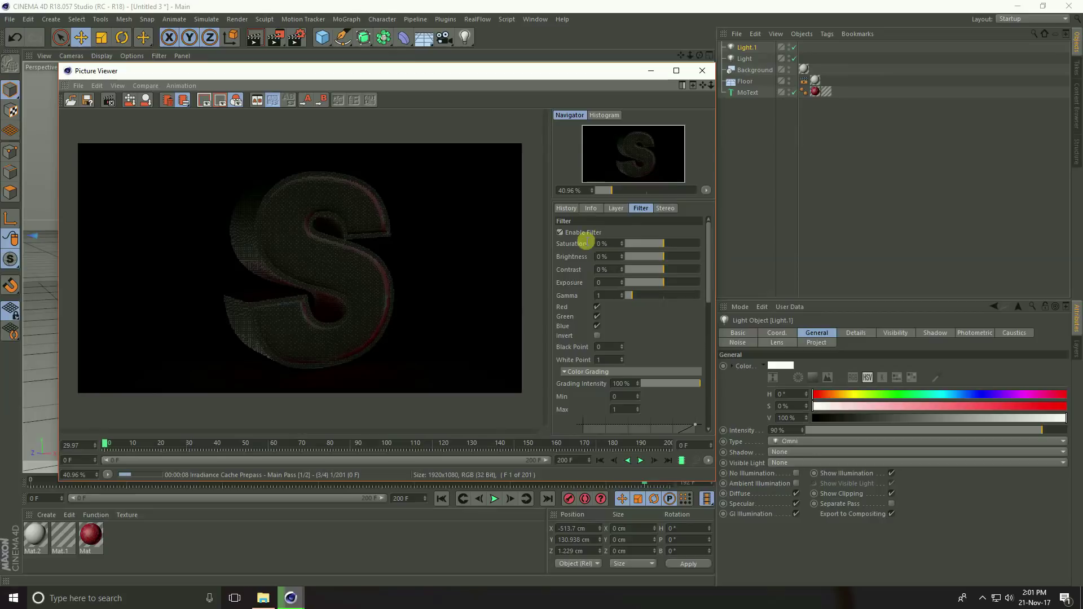
click(608, 243)
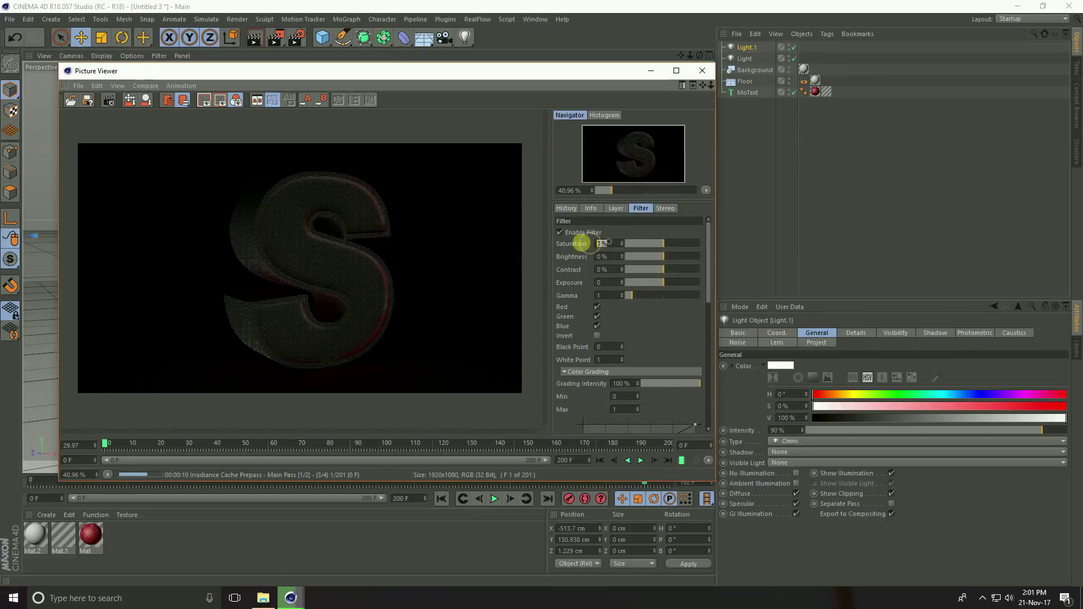
text(20)
key(Return)
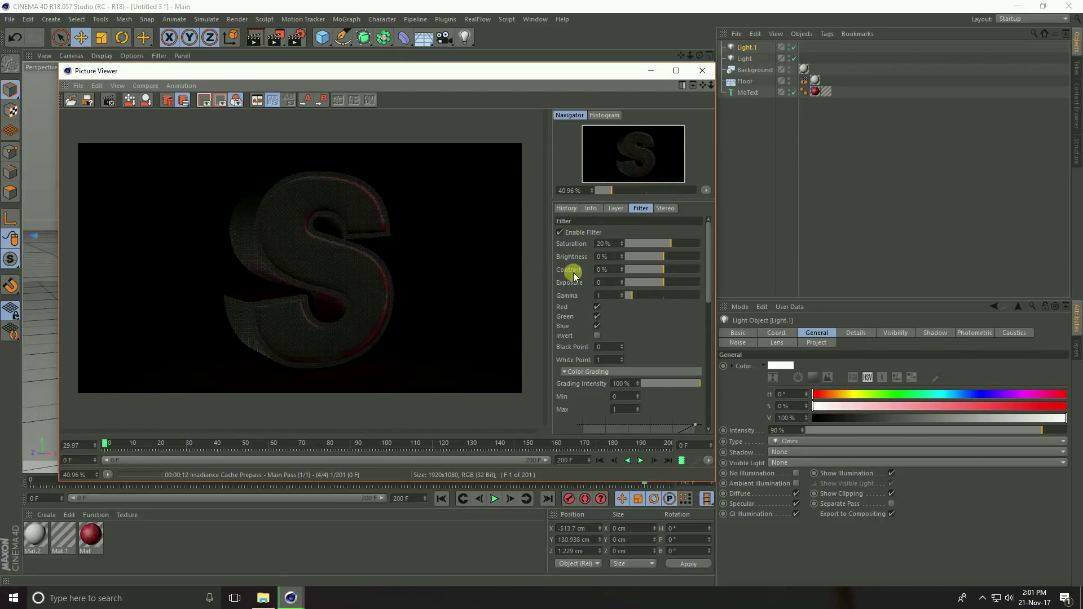
click(618, 270)
text(10)
key(Return)
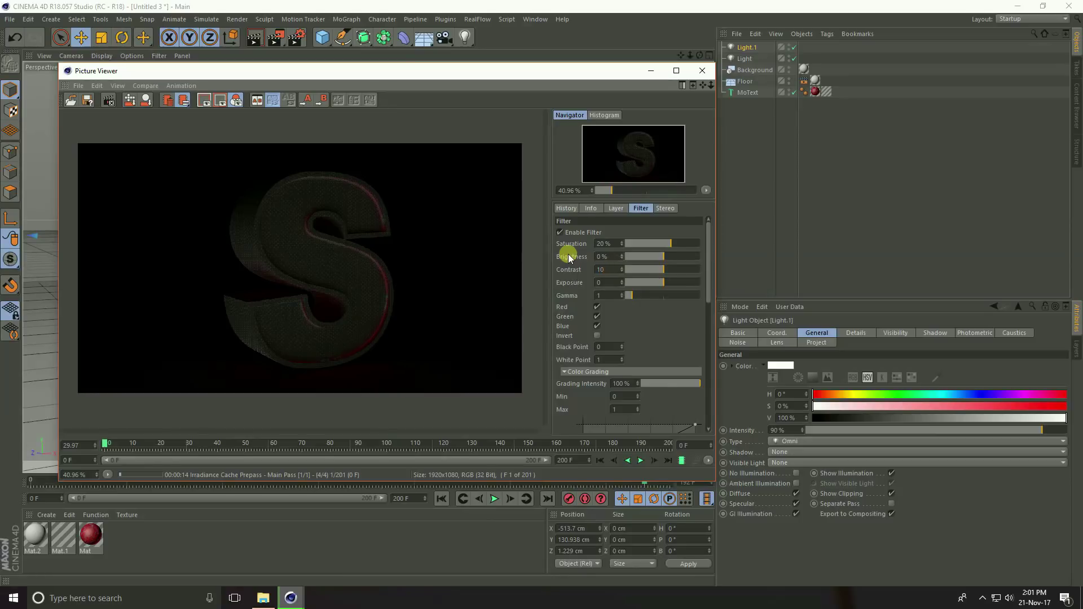